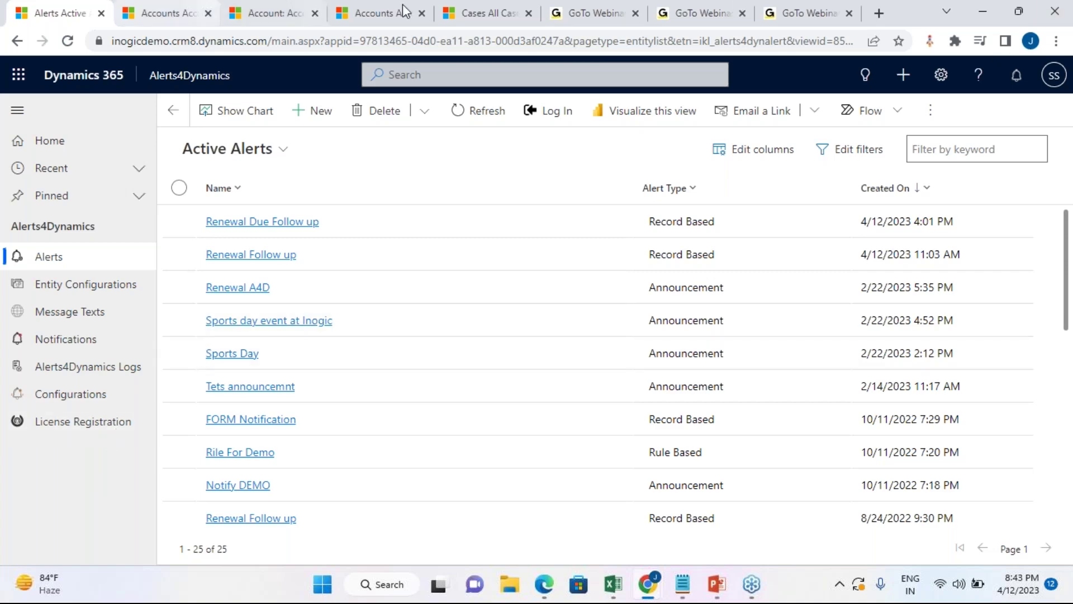
Step: Switch to the All Cases list and open the 'Copy- Need help with Large format printers' case
left_click(497, 12)
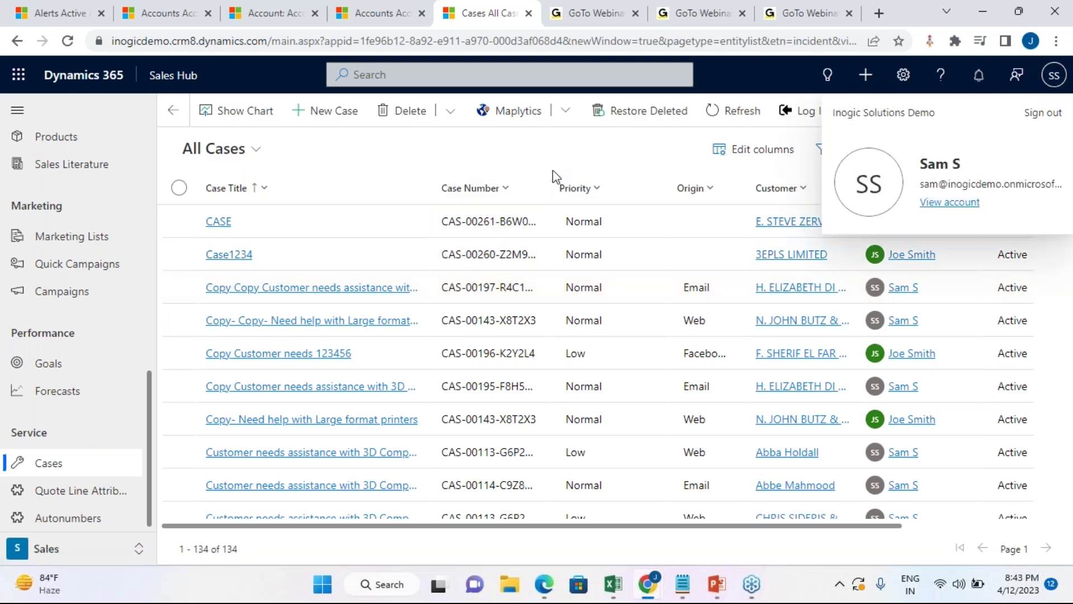
left_click(587, 163)
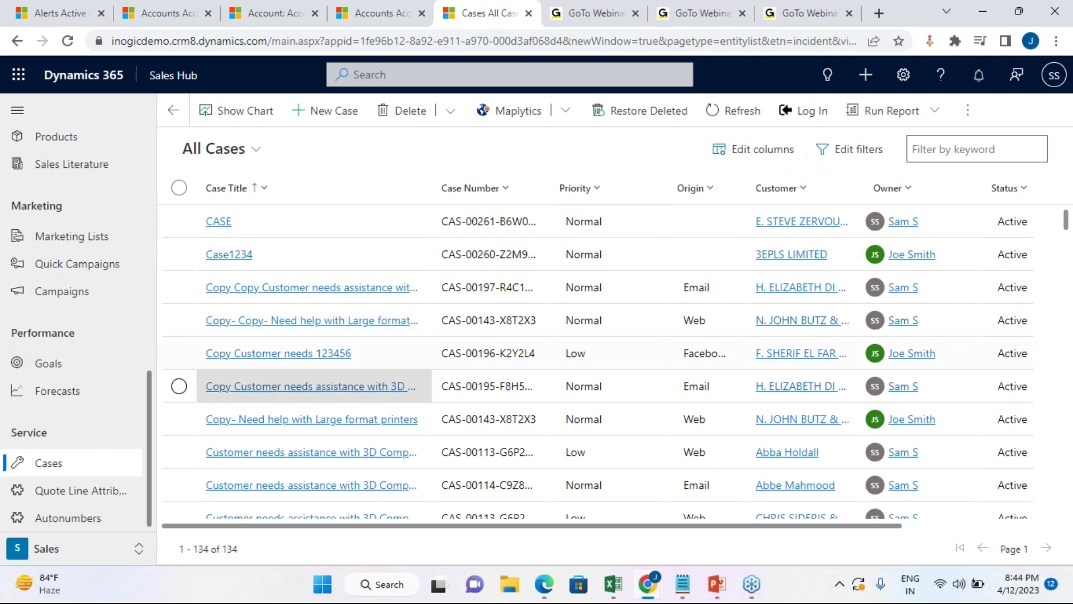
left_click(376, 419)
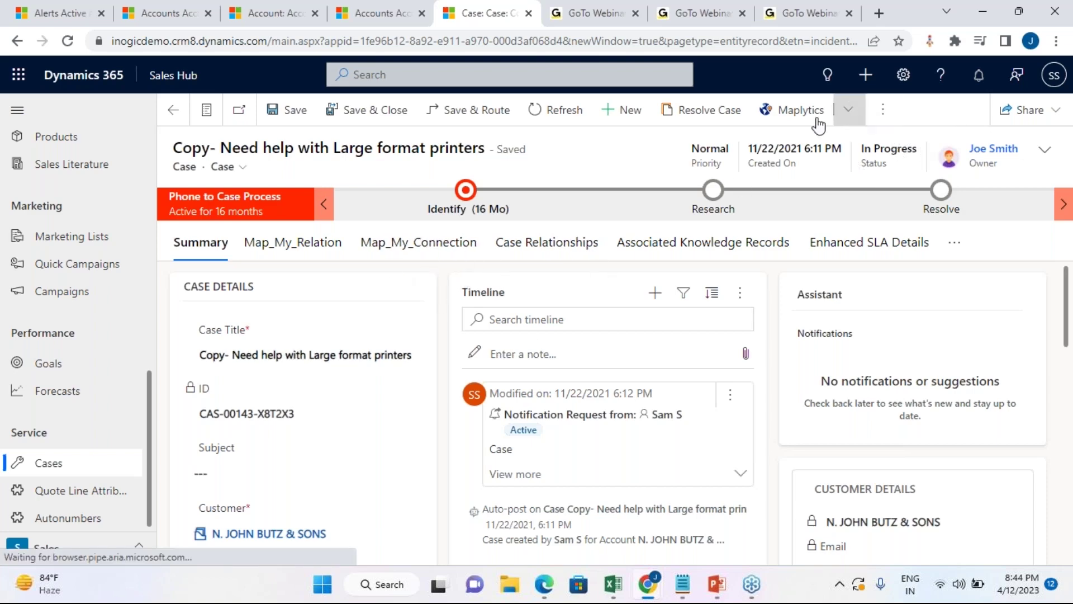
Step: Assign the Large format printers case with Assign To set to Me
left_click(881, 113)
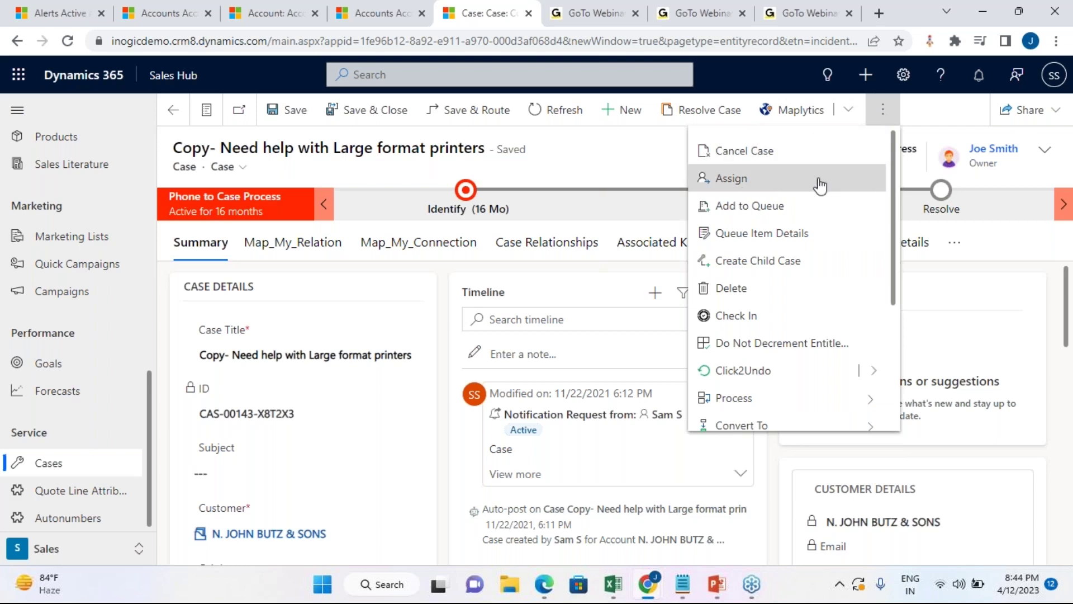
left_click(766, 178)
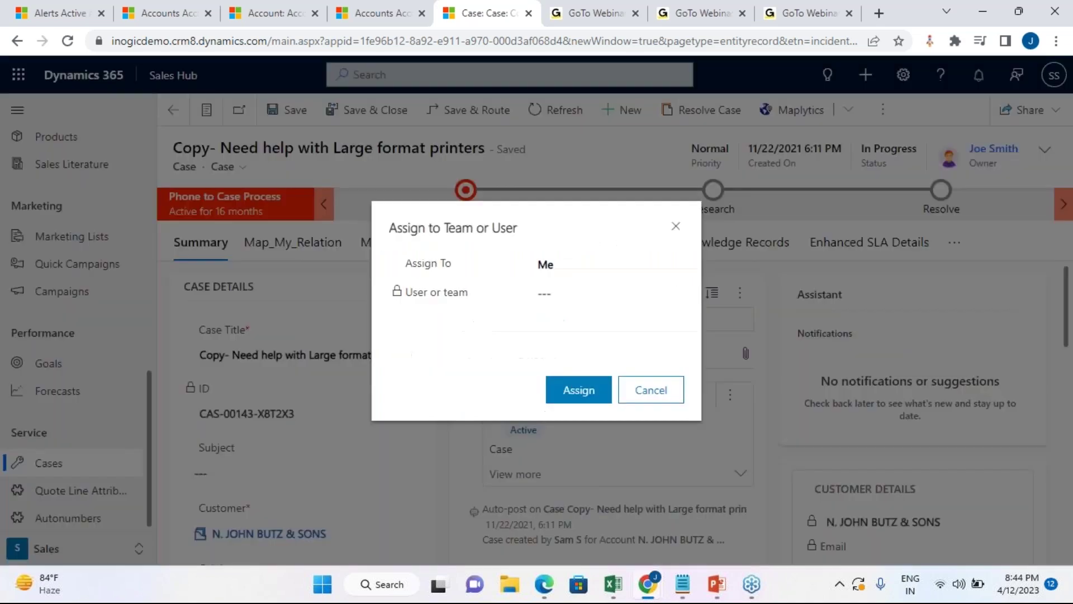
left_click(577, 394)
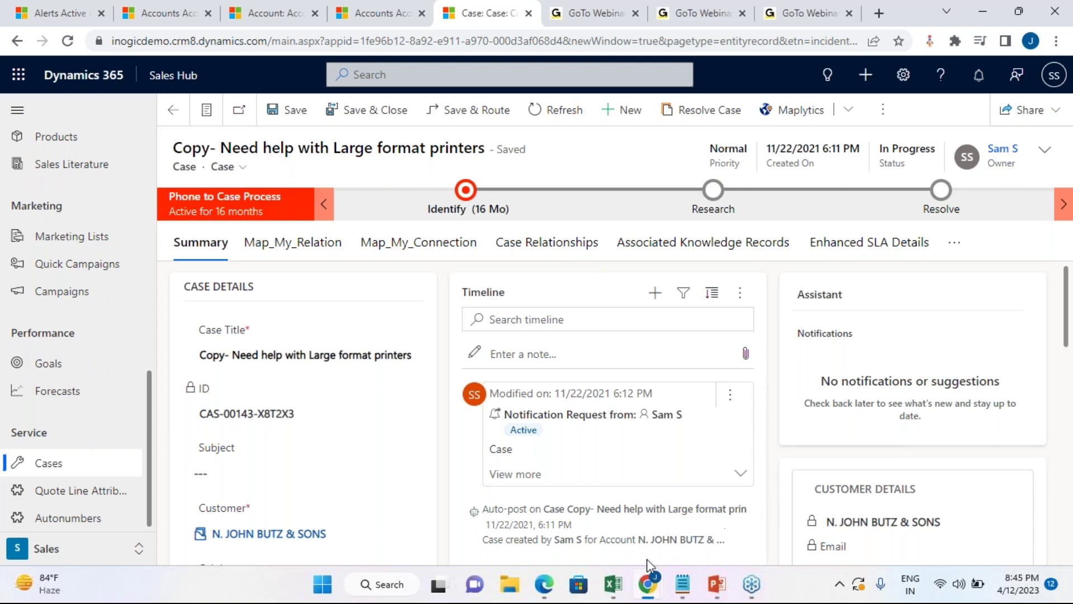
mouse_move(647, 580)
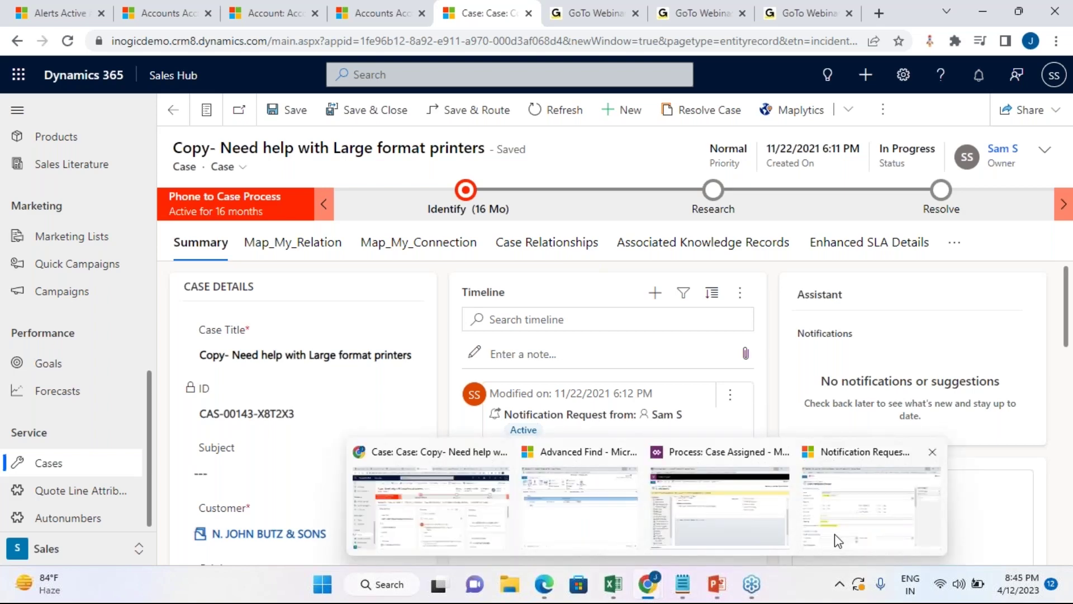
Step: Bring up the Case Assigned workflow window and review its Notification Request step
left_click(737, 535)
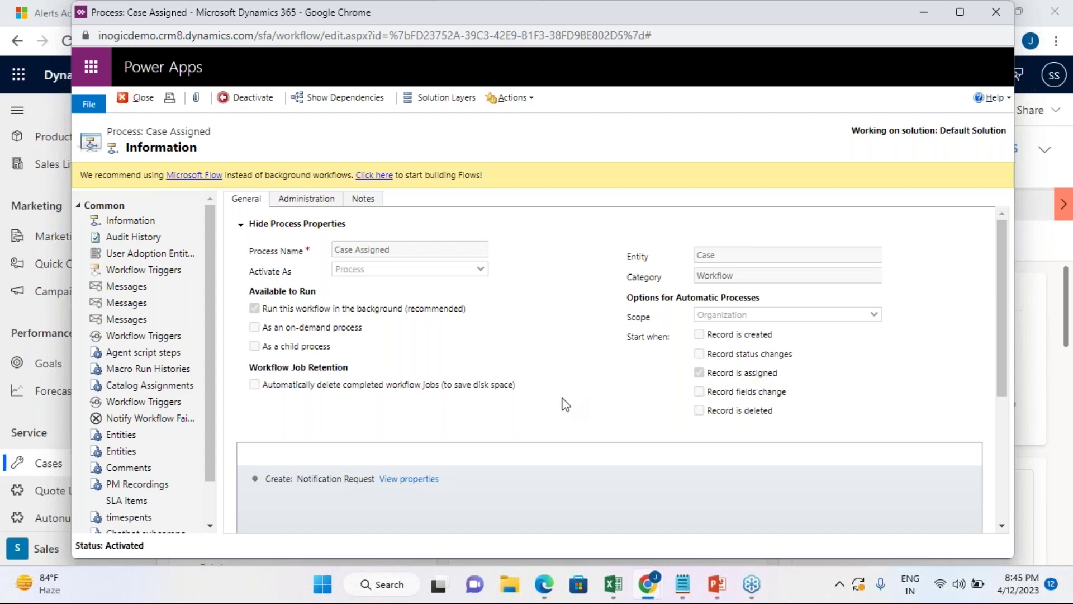
scroll(562, 402, "down", 2)
scroll(625, 330, "up", 1)
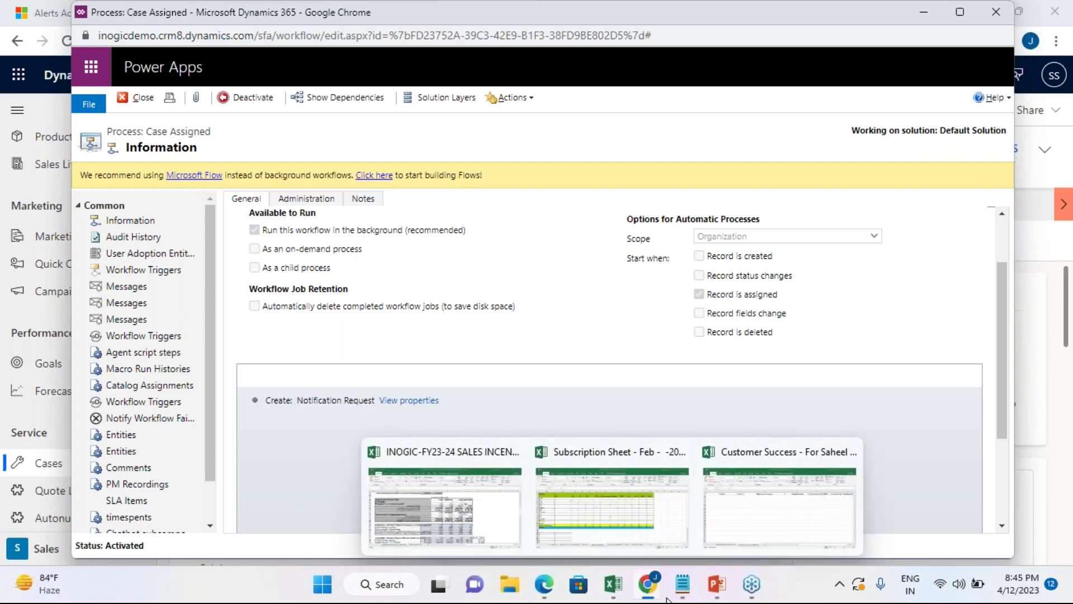
Step: Set the Notification Request's Pop-Up option to Yes, then minimize its window
mouse_move(657, 591)
left_click(852, 518)
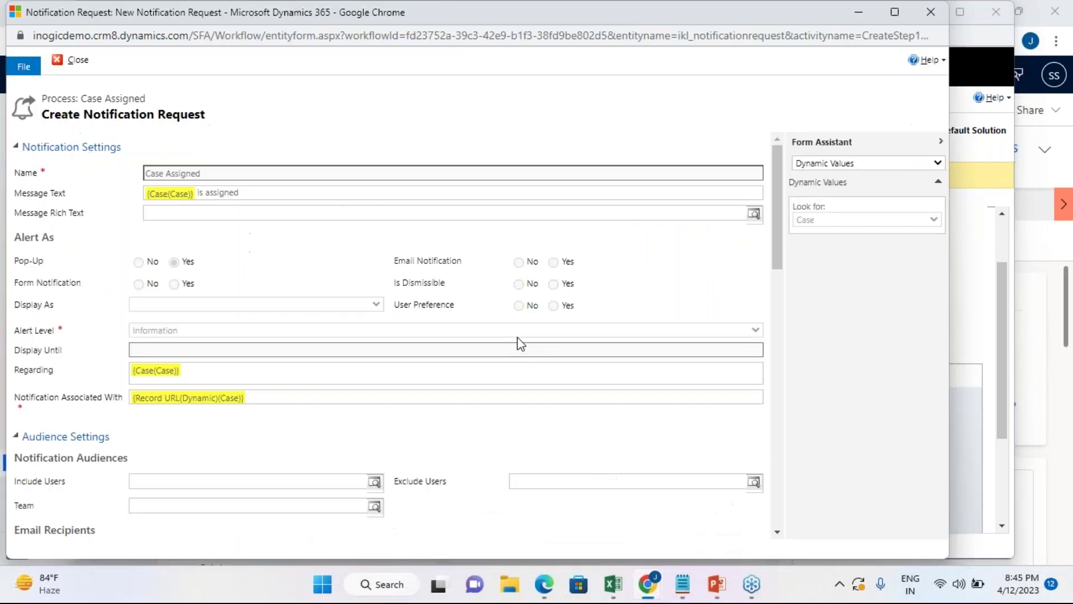
scroll(517, 340, "down", 1)
scroll(518, 340, "up", 1)
scroll(112, 389, "down", 3)
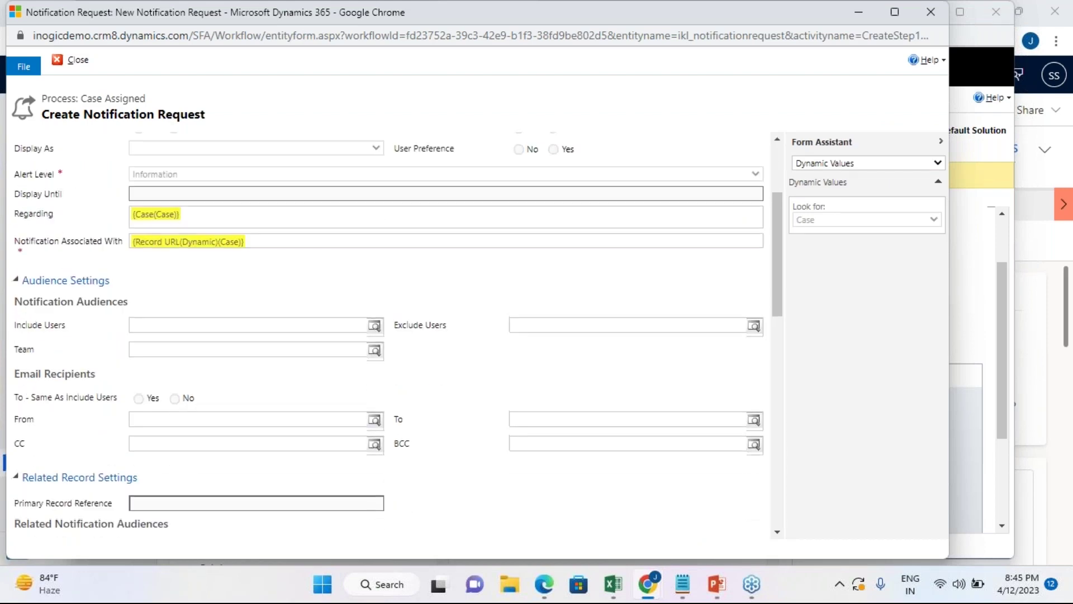
scroll(305, 291, "up", 3)
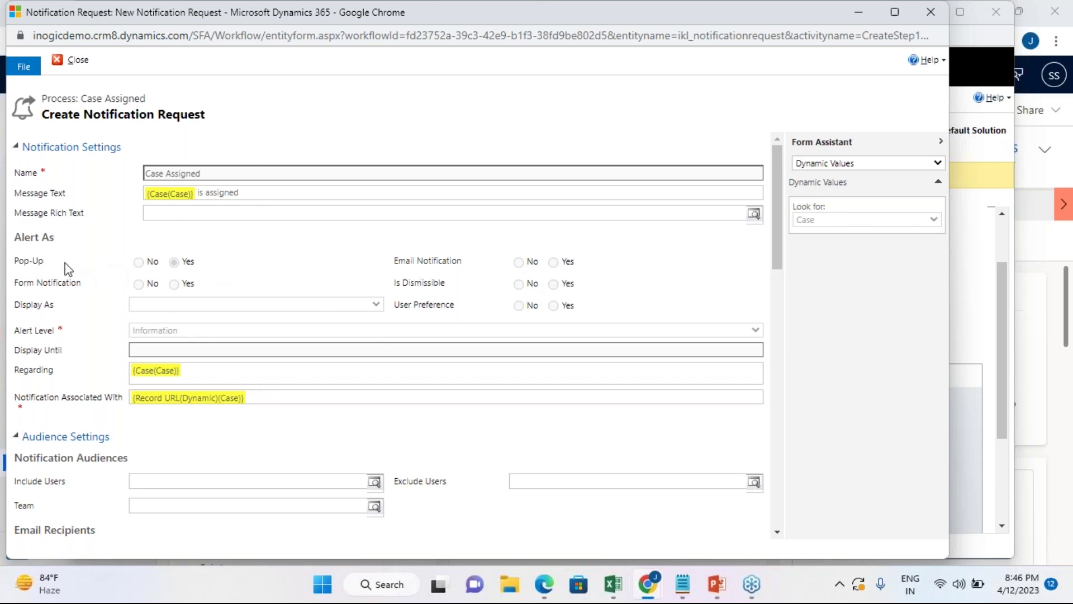
left_click(174, 262)
left_click(856, 17)
Step: Minimize the workflow window, return to Cases, and show the Alerts4Dynamics notifications panel
left_click(923, 13)
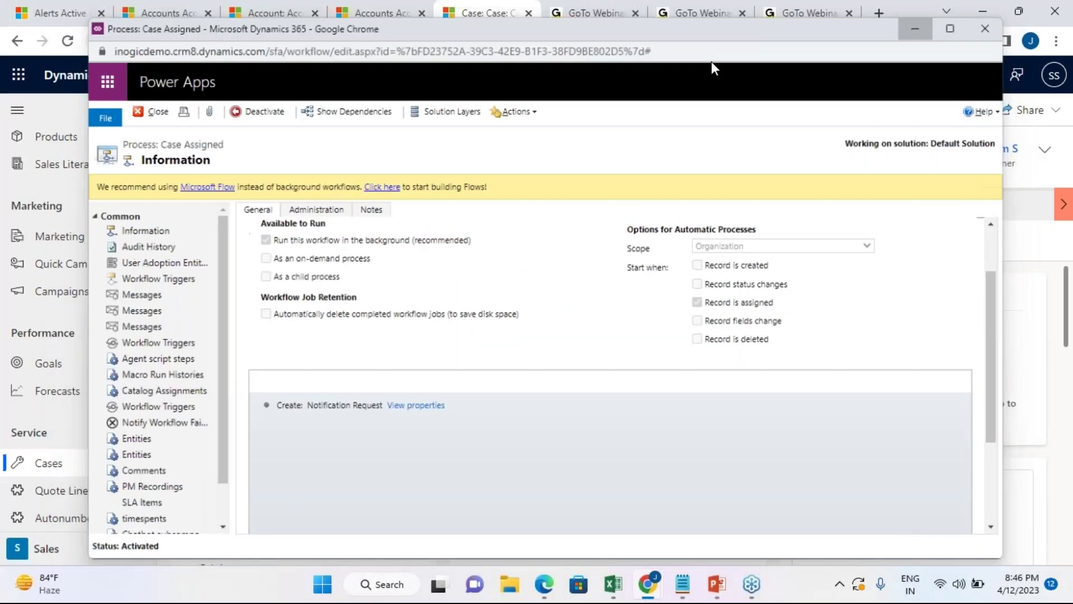
left_click(97, 464)
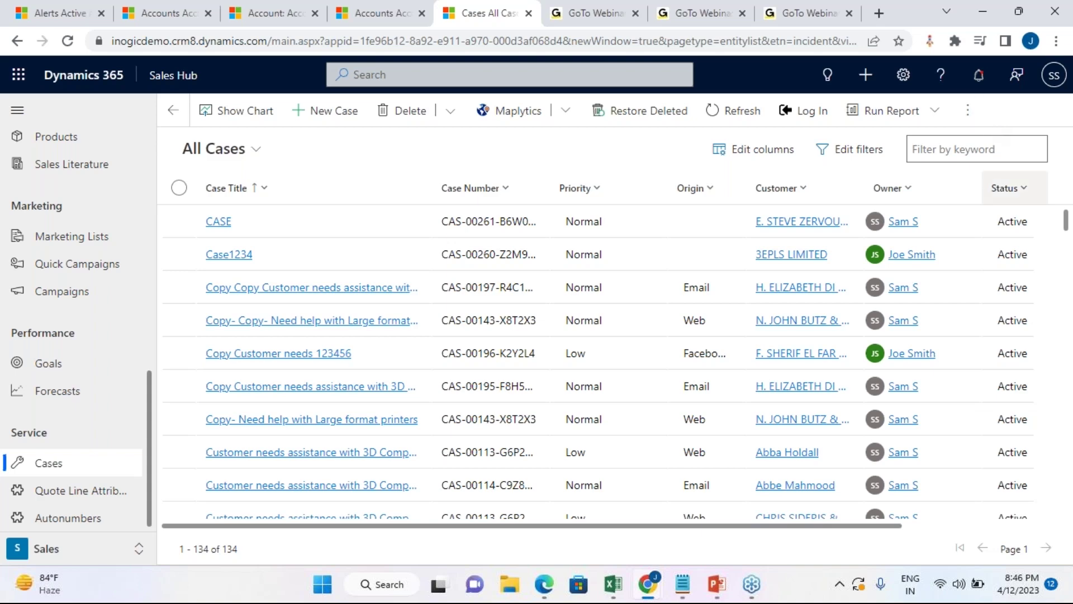
left_click(979, 76)
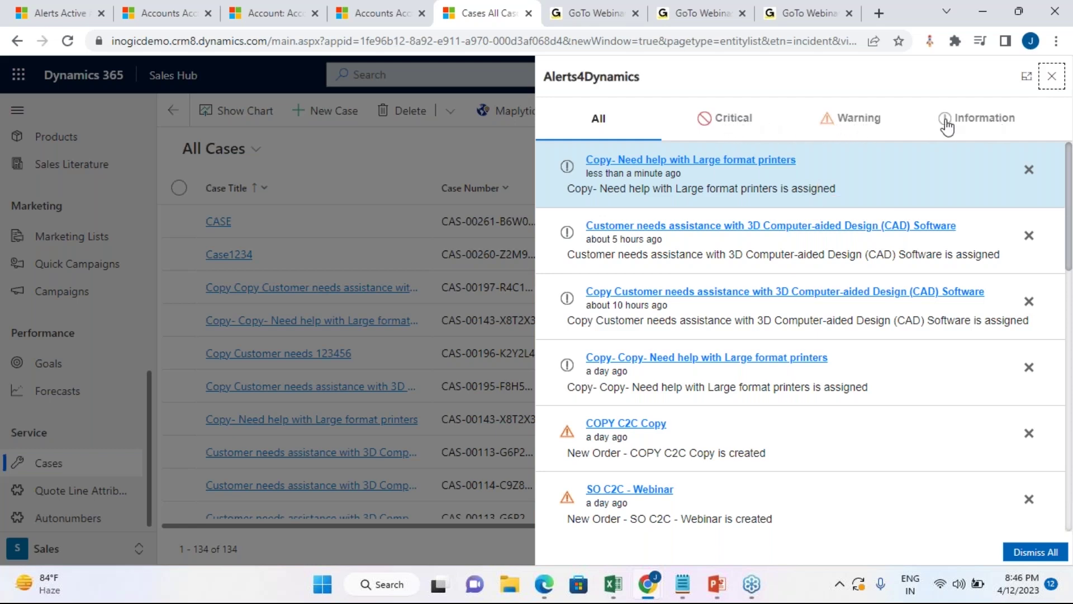
Step: Filter notifications by Critical, Warning, Information and All, then open the case from its assignment alert
left_click(735, 126)
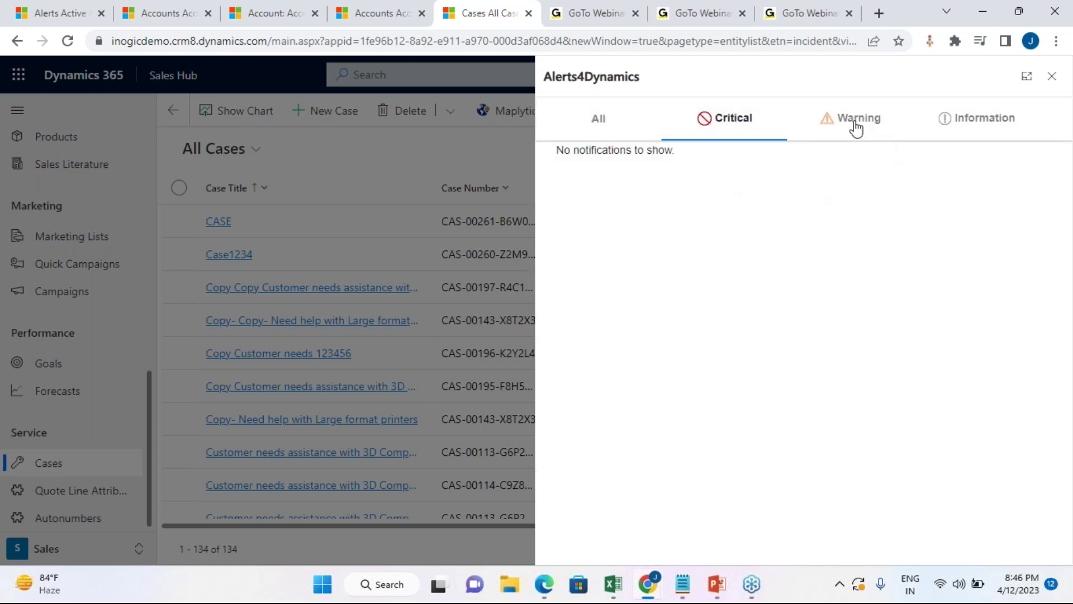
left_click(856, 124)
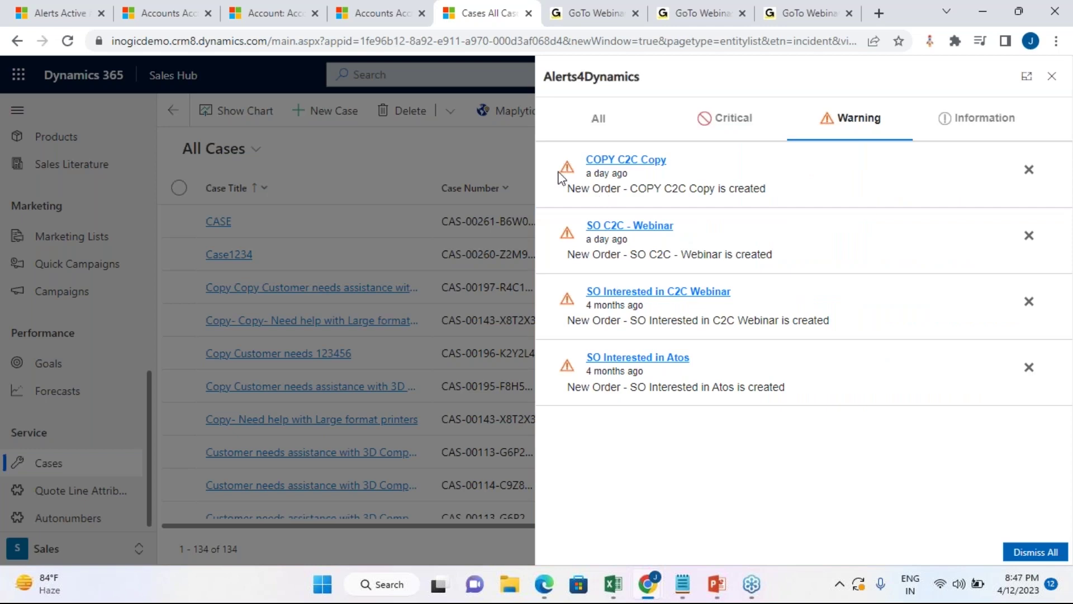
left_click(1011, 124)
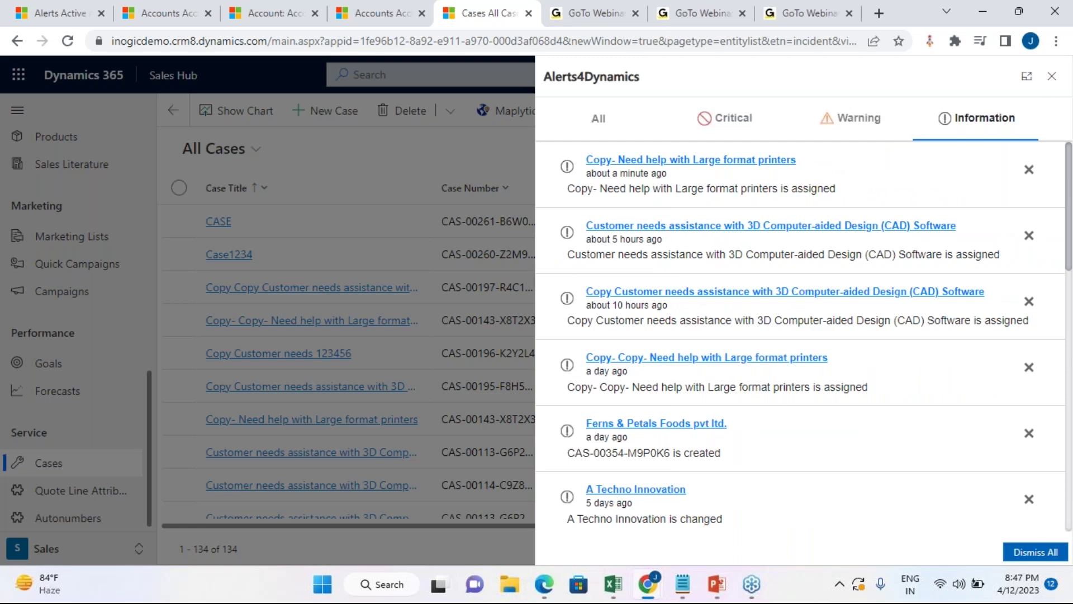
left_click(590, 125)
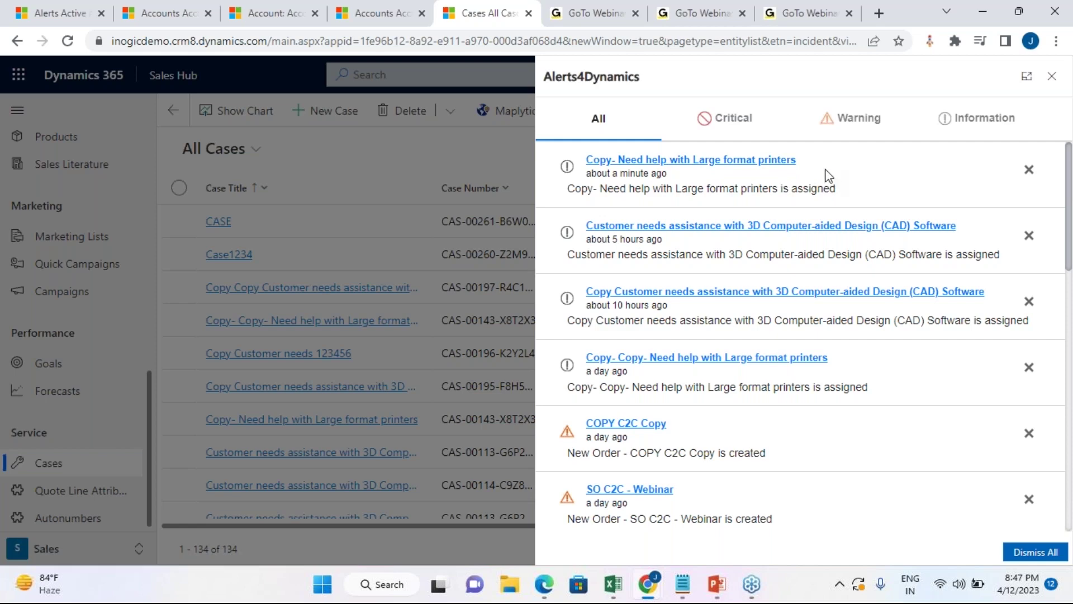
left_click(730, 162)
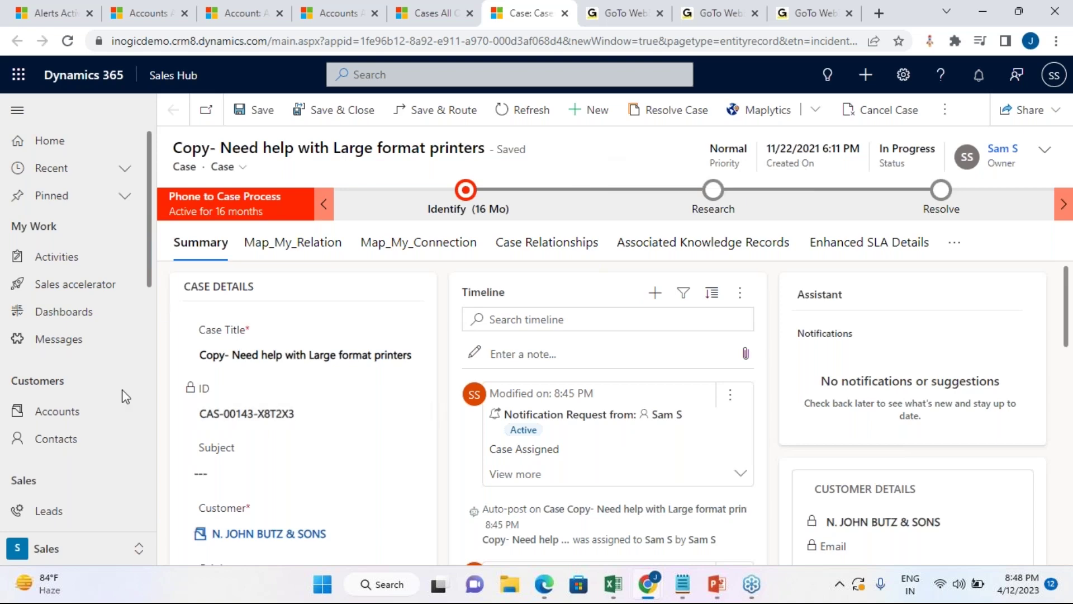
Step: Go to Alerts and scroll down the Active Alerts view to the older alerts
left_click(53, 8)
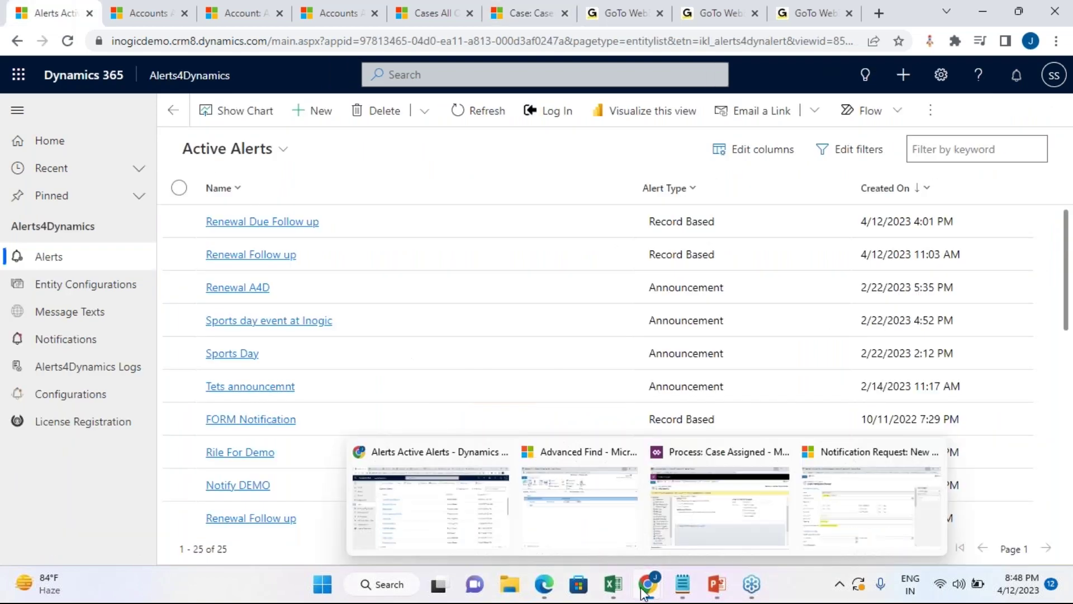
left_click(49, 256)
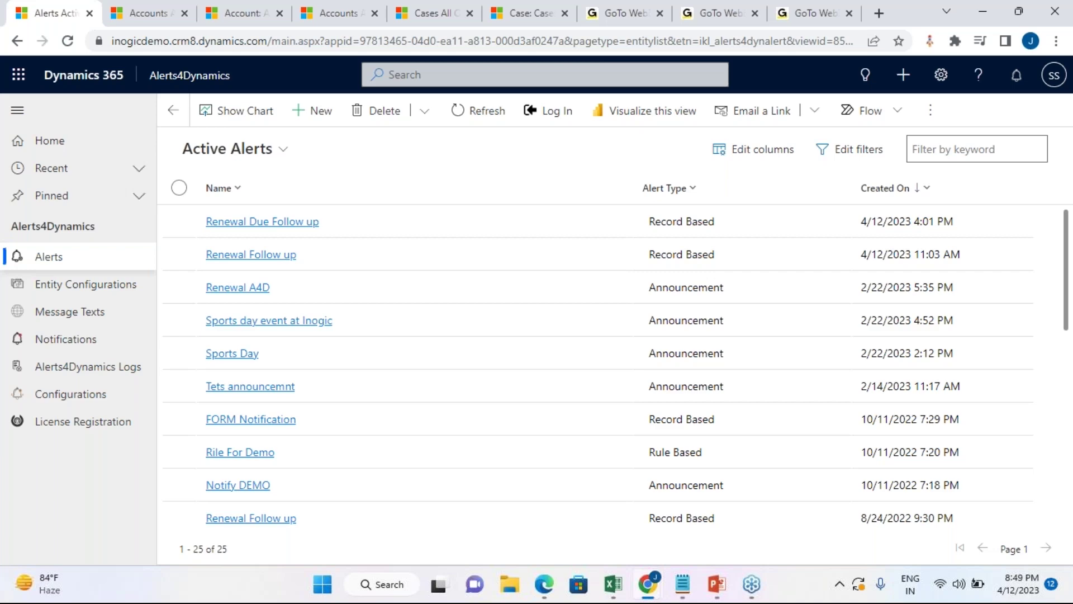
scroll(378, 427, "down", 5)
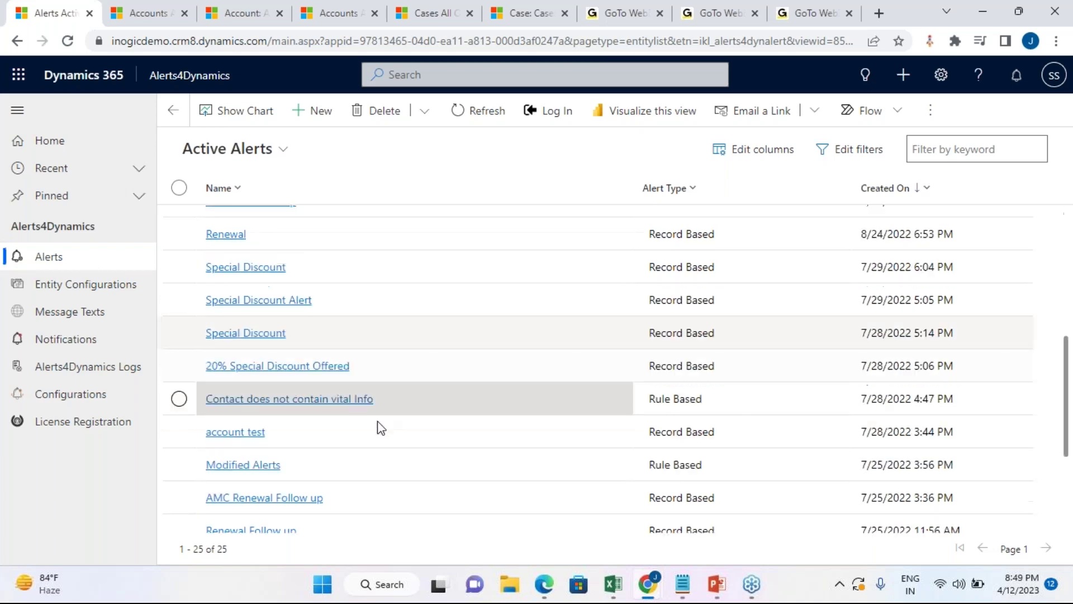
scroll(380, 427, "down", 3)
Step: Open the Invoice Due Account notification alert, scroll its Fetch XML, and expand the rule mode choices
left_click(294, 420)
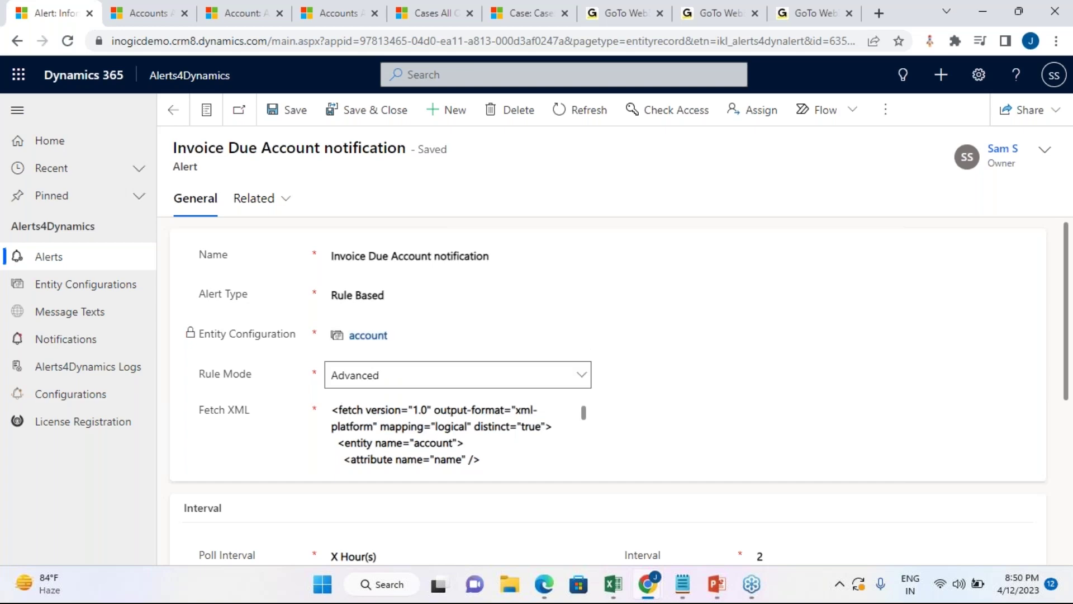
scroll(447, 436, "down", 5)
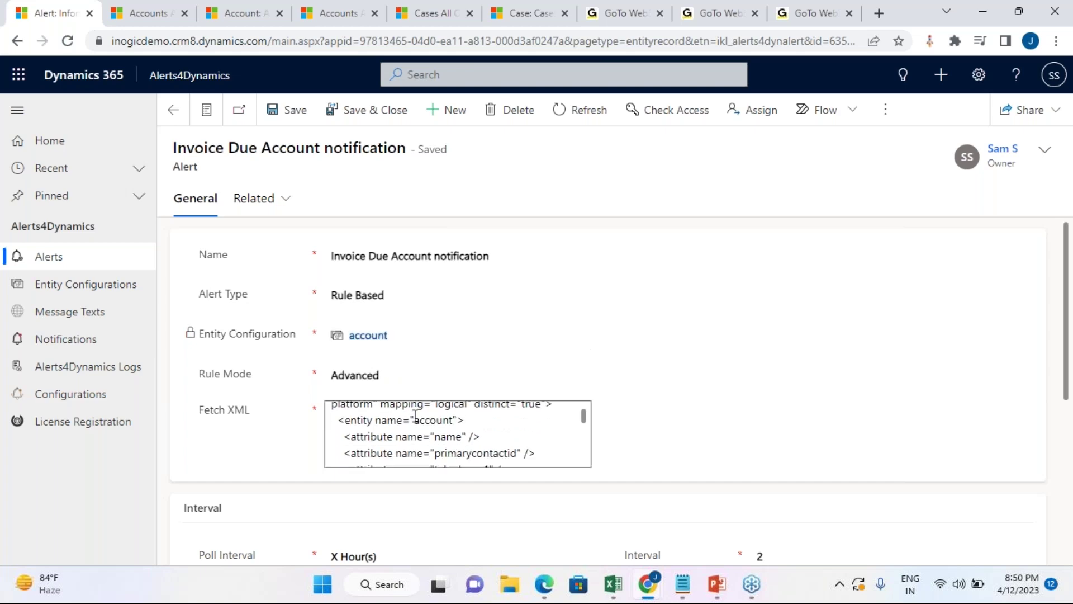
left_click(395, 380)
Step: Switch the rule mode to Simple and browse the available account views
left_click(389, 398)
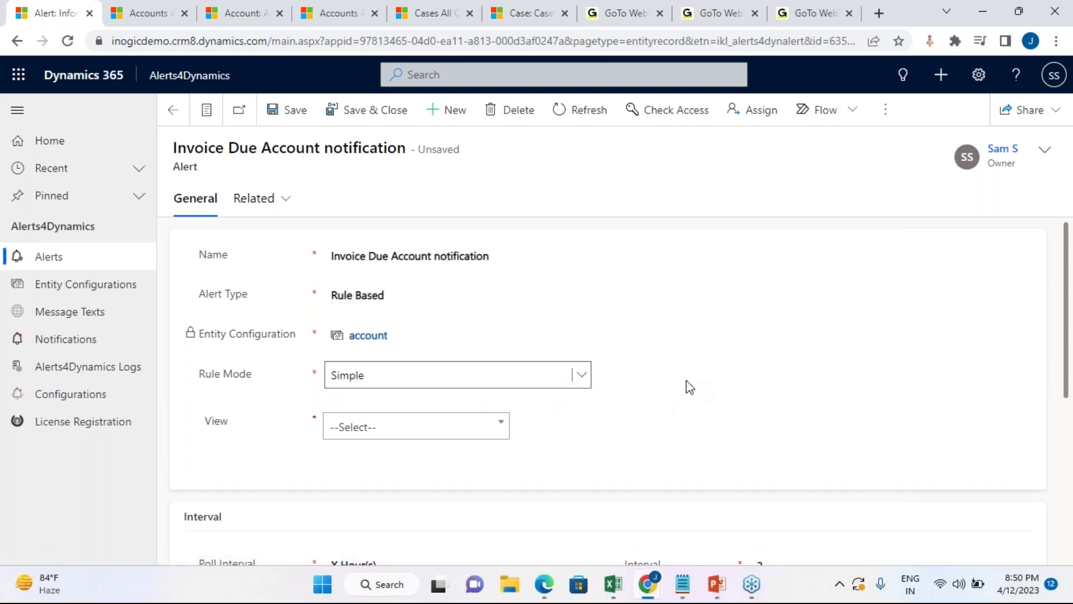
left_click(437, 431)
scroll(470, 508, "down", 3)
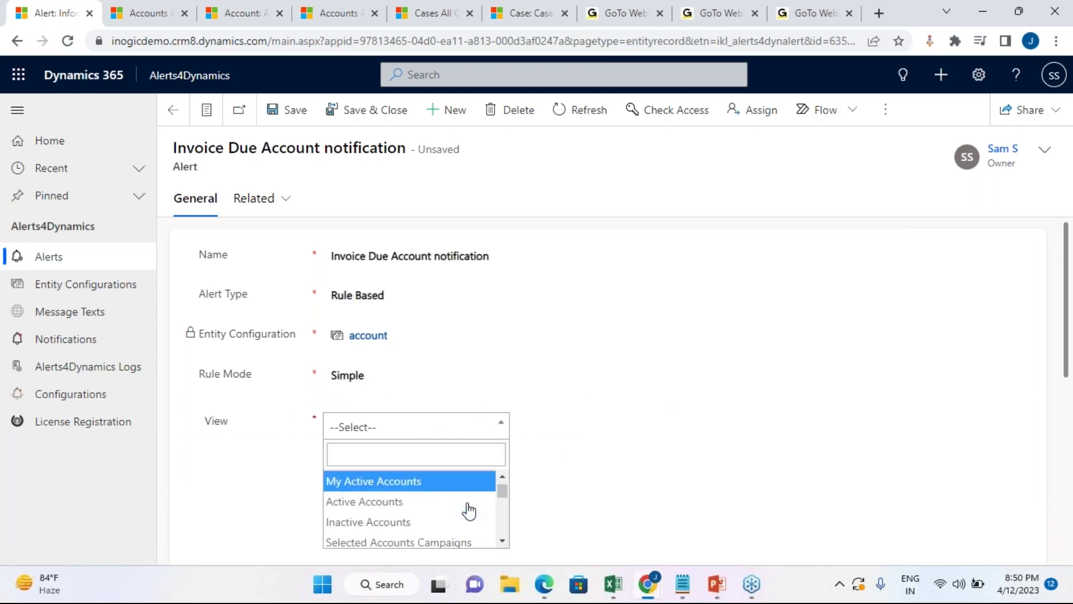
scroll(649, 488, "down", 1)
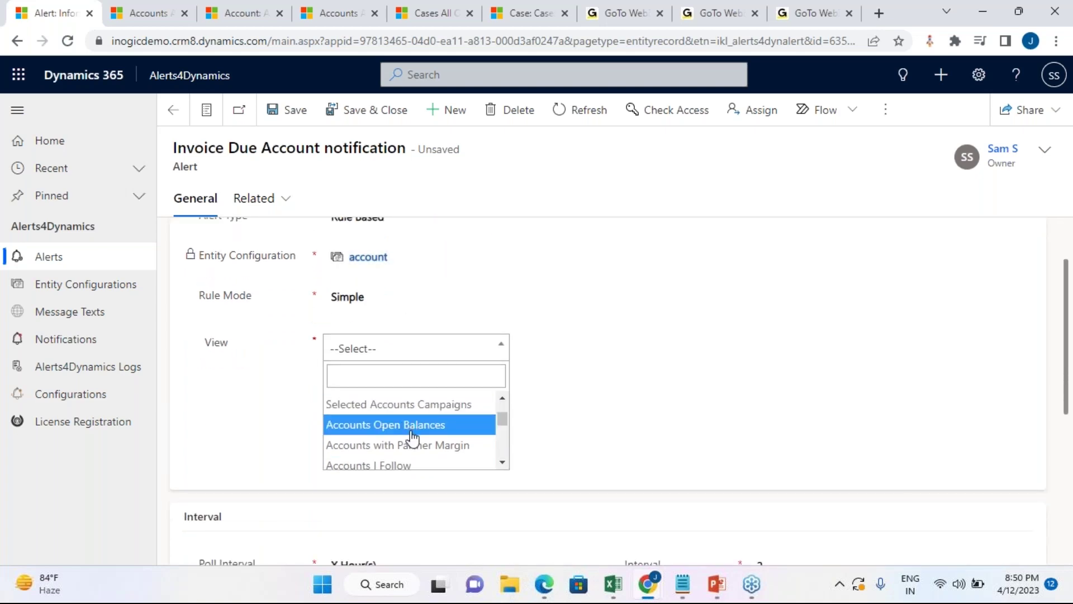
scroll(408, 433, "down", 3)
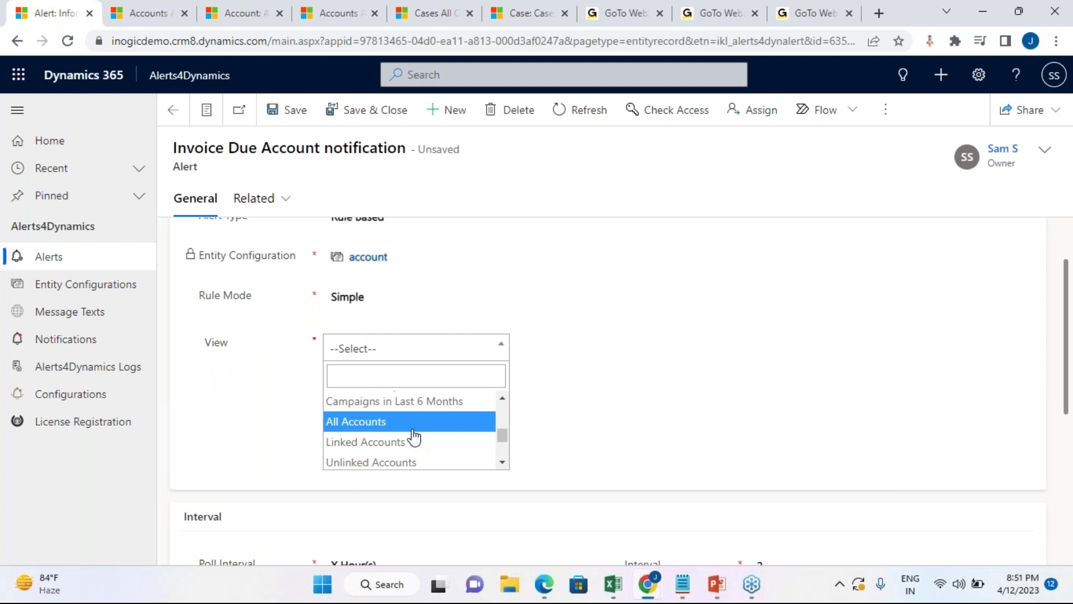
scroll(430, 438, "up", 6)
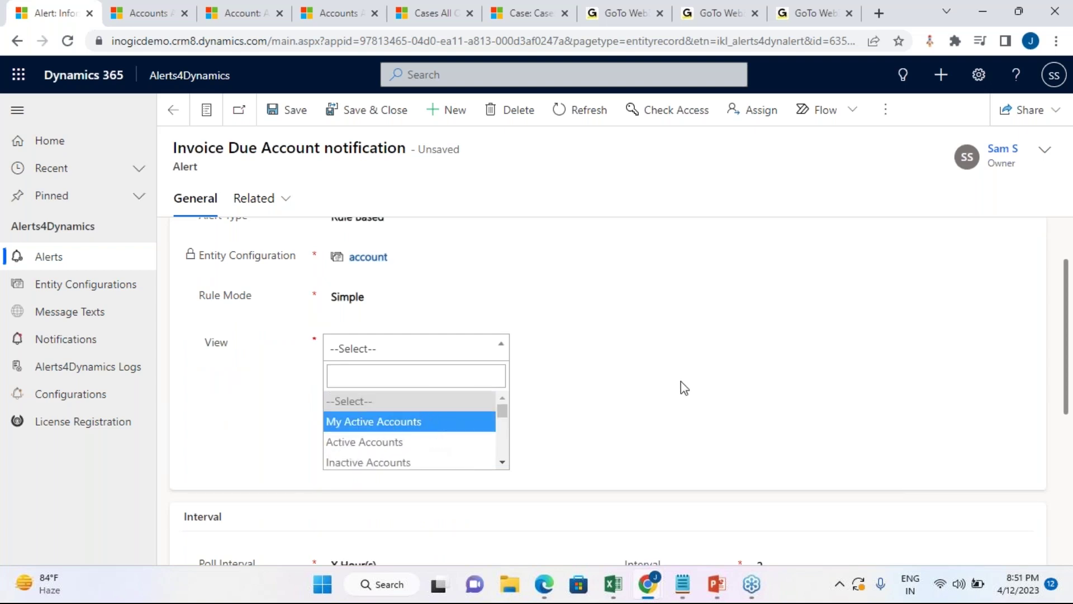
Step: Set the rule mode back to Advanced so the Fetch XML box returns
left_click(435, 299)
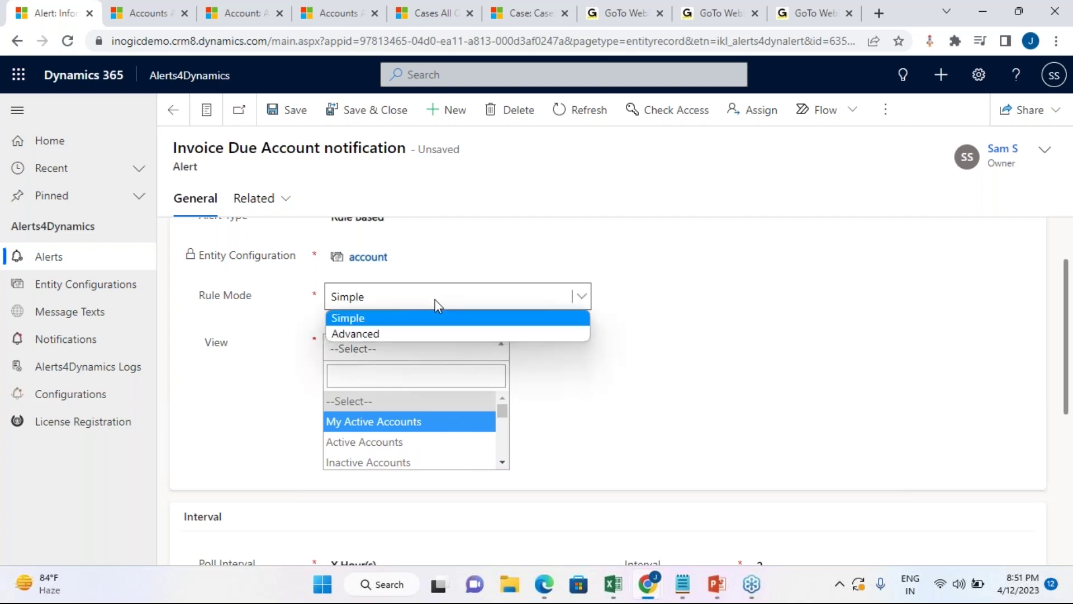
left_click(418, 334)
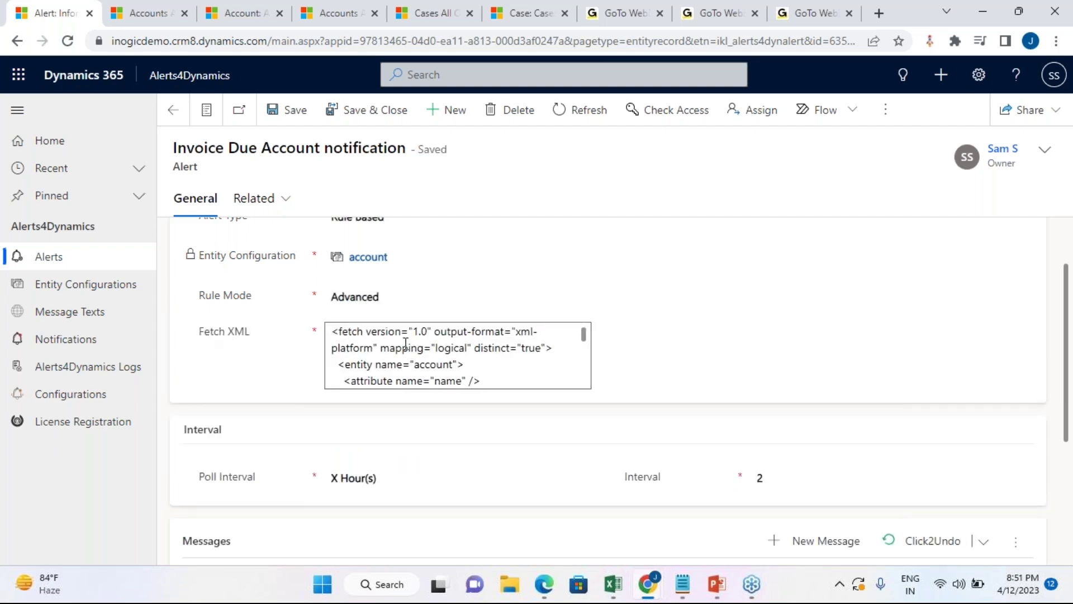
scroll(406, 344, "down", 3)
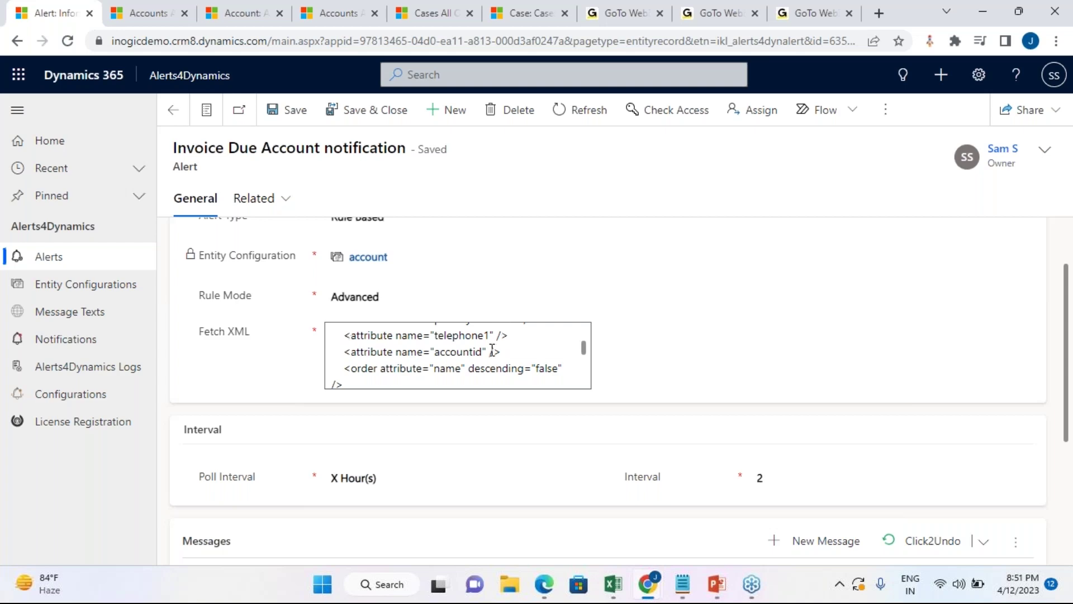
scroll(492, 351, "up", 5)
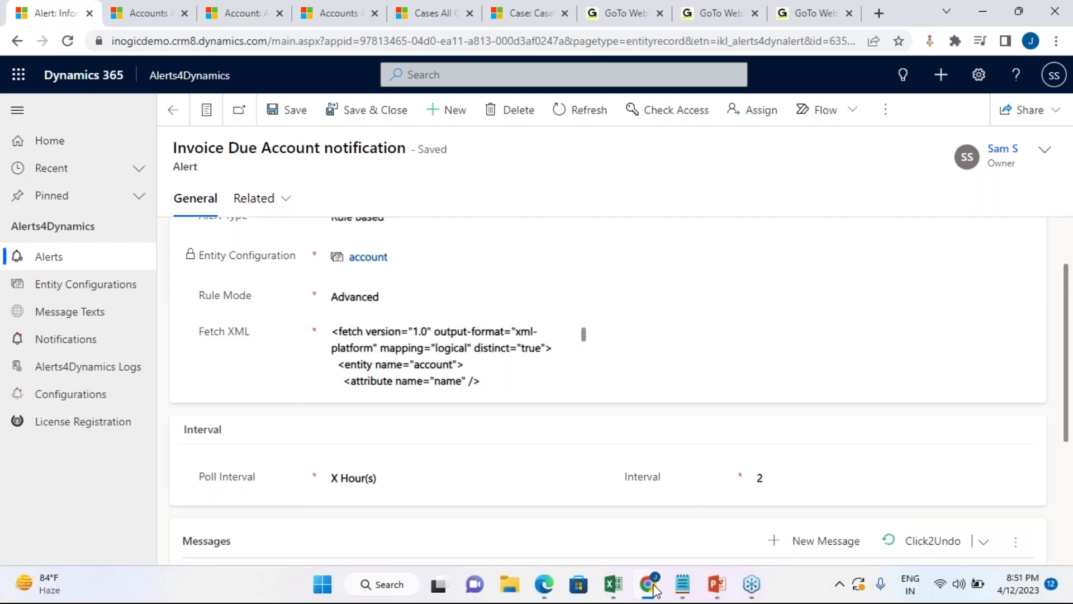
mouse_move(655, 590)
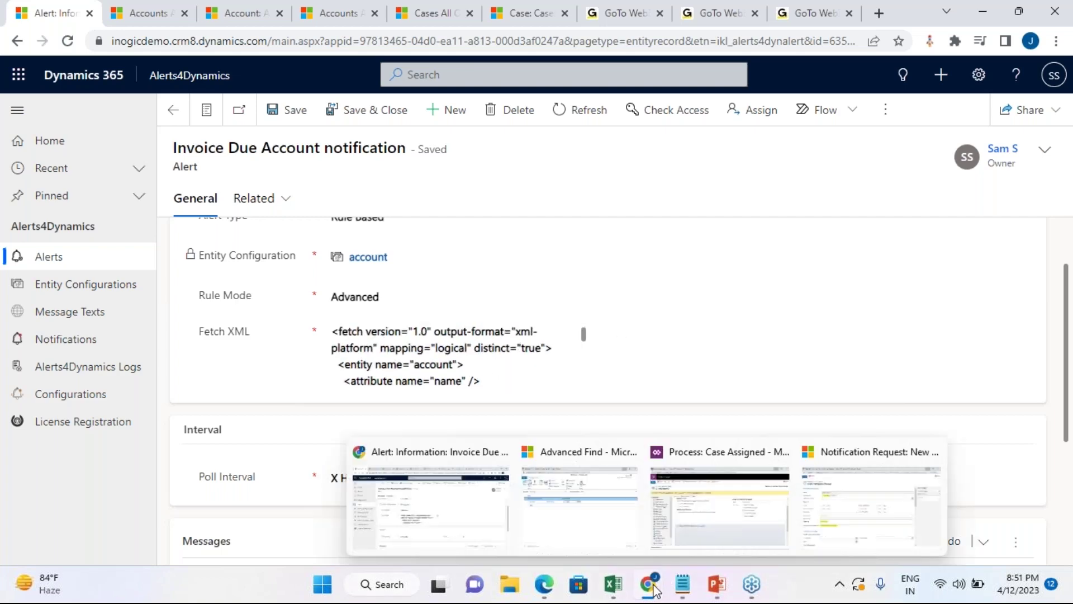
Step: In Advanced Find, inspect the Invoices Due Date on-or-before 4/15/2023 condition
left_click(612, 519)
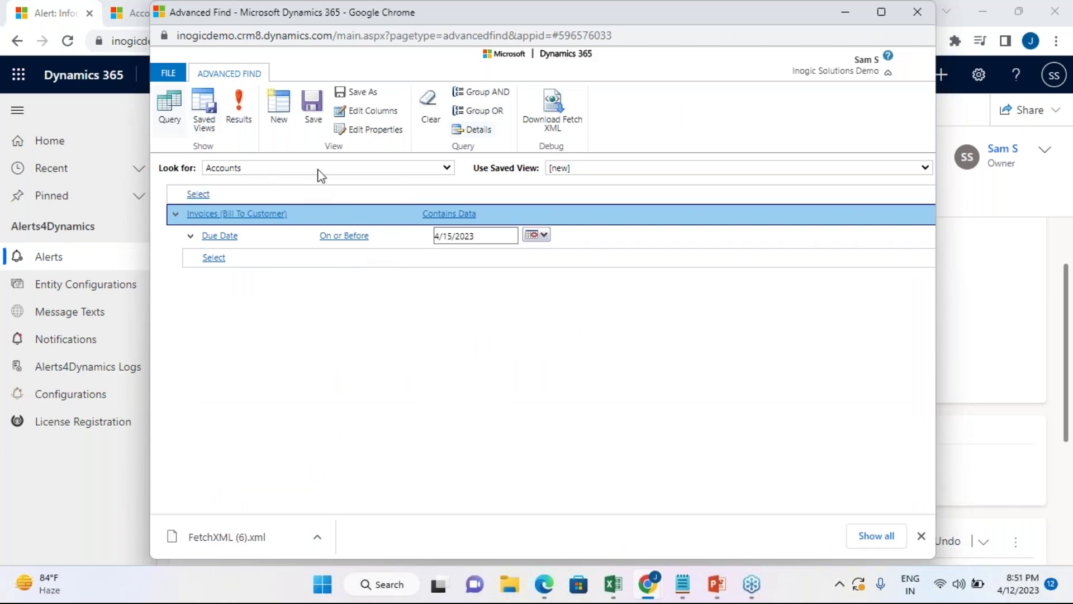
left_click(299, 219)
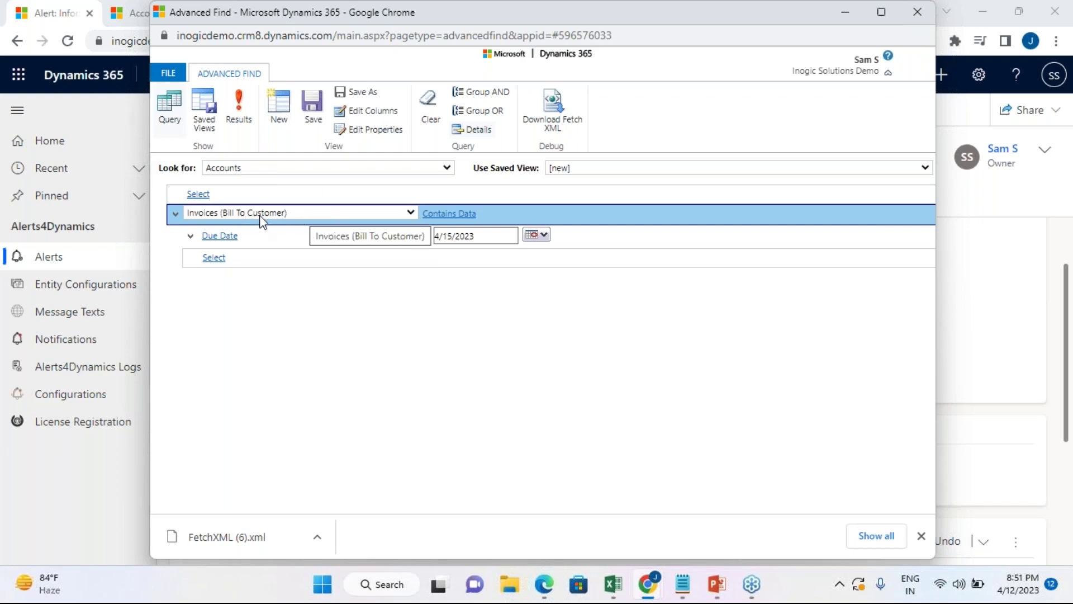
left_click(283, 240)
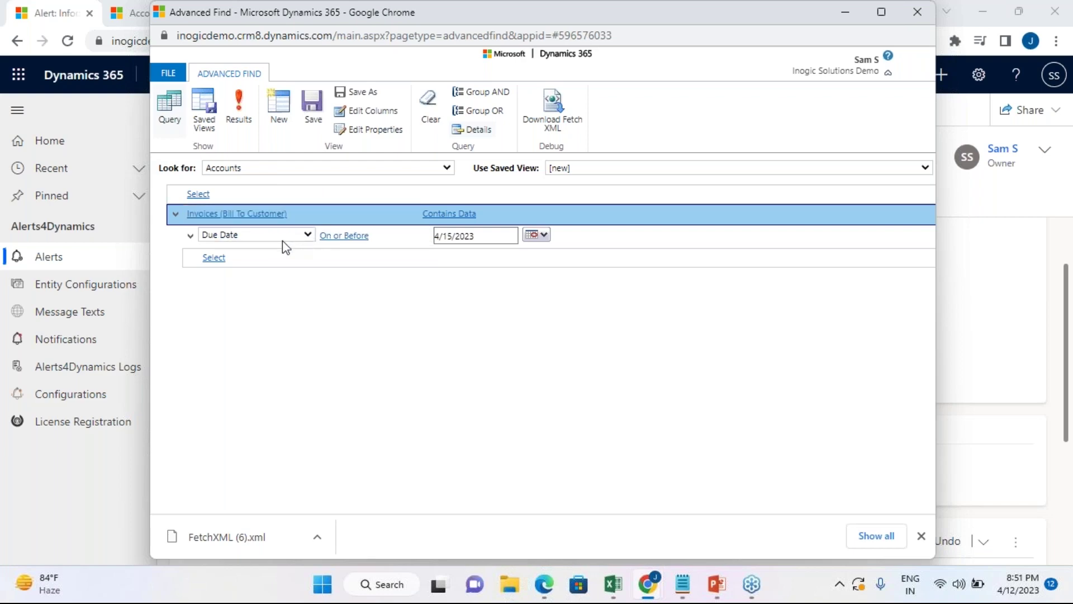
left_click(327, 237)
left_click(514, 237)
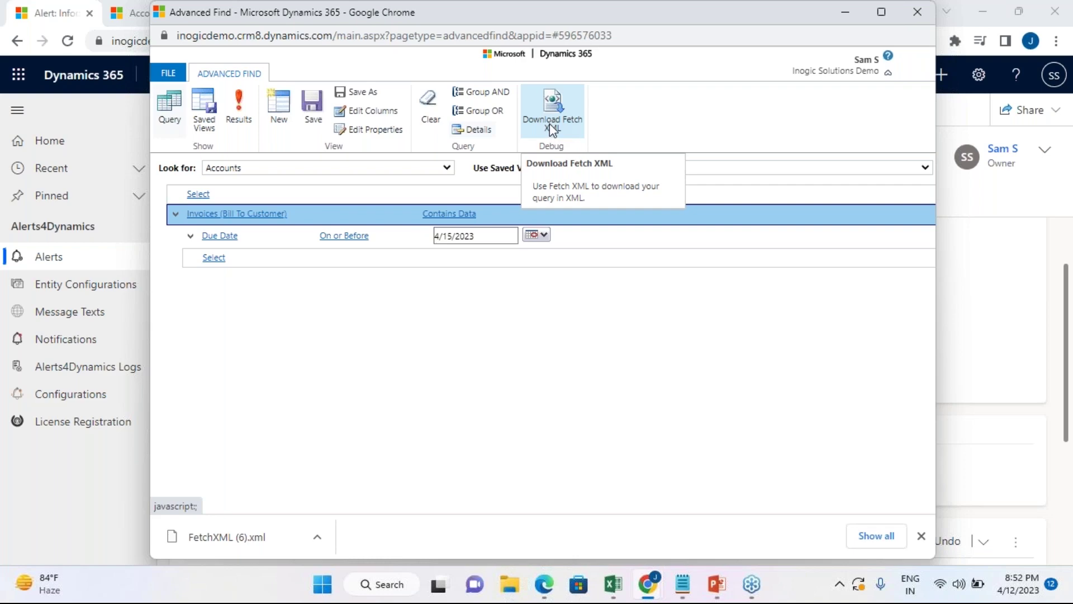
Step: Review the invoice link-entity block of FetchXML (6).xml in Notepad, then minimize Notepad
left_click(693, 588)
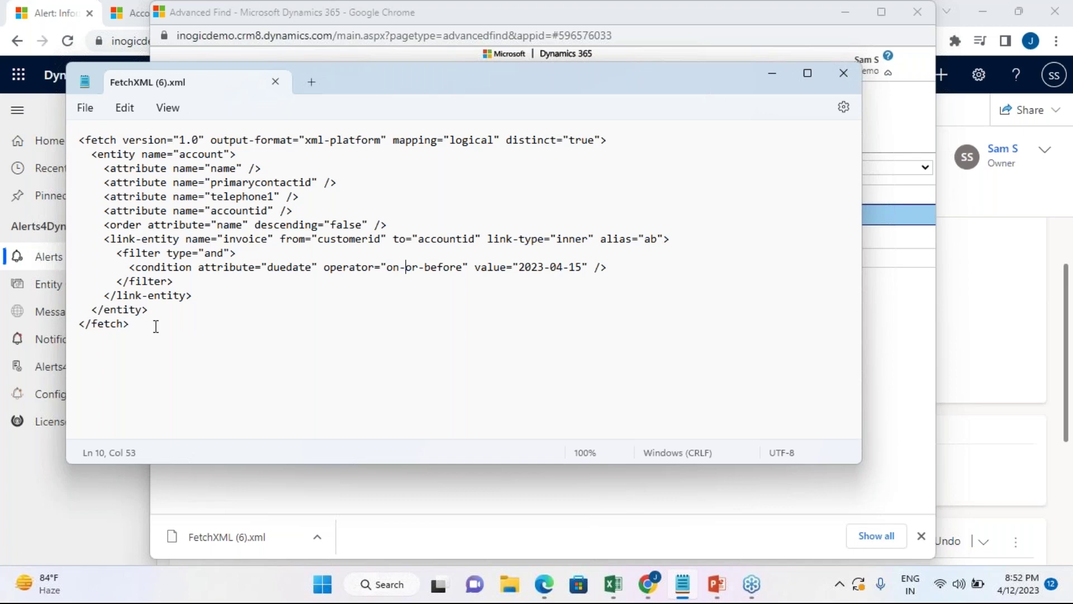
left_click_drag(158, 328, 81, 139)
left_click(173, 280)
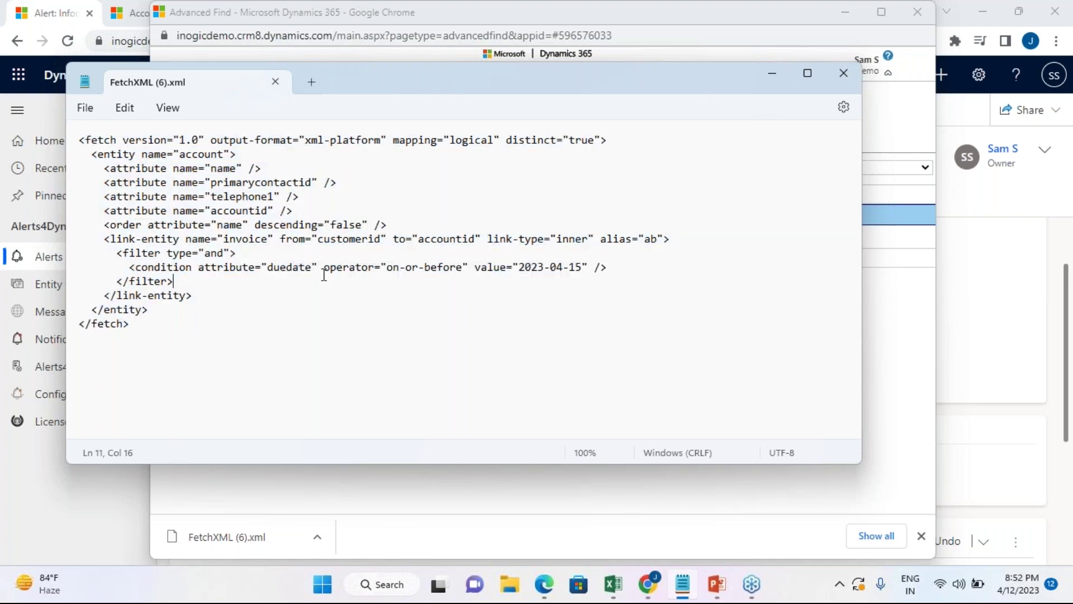
left_click(767, 71)
left_click(845, 12)
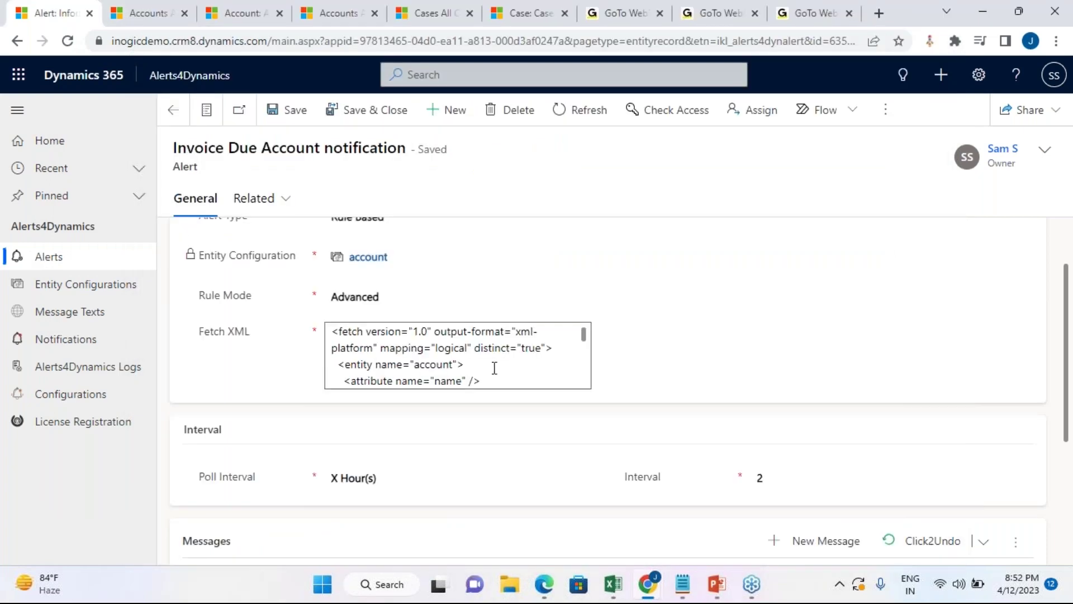
scroll(456, 359, "down", 2)
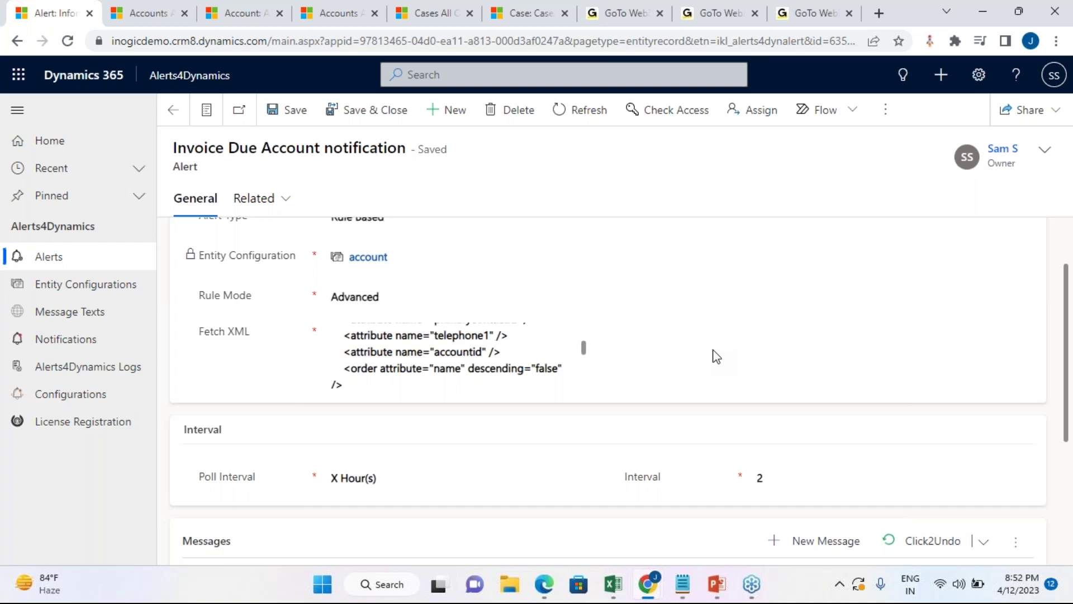
left_click(398, 352)
scroll(409, 335, "down", 1)
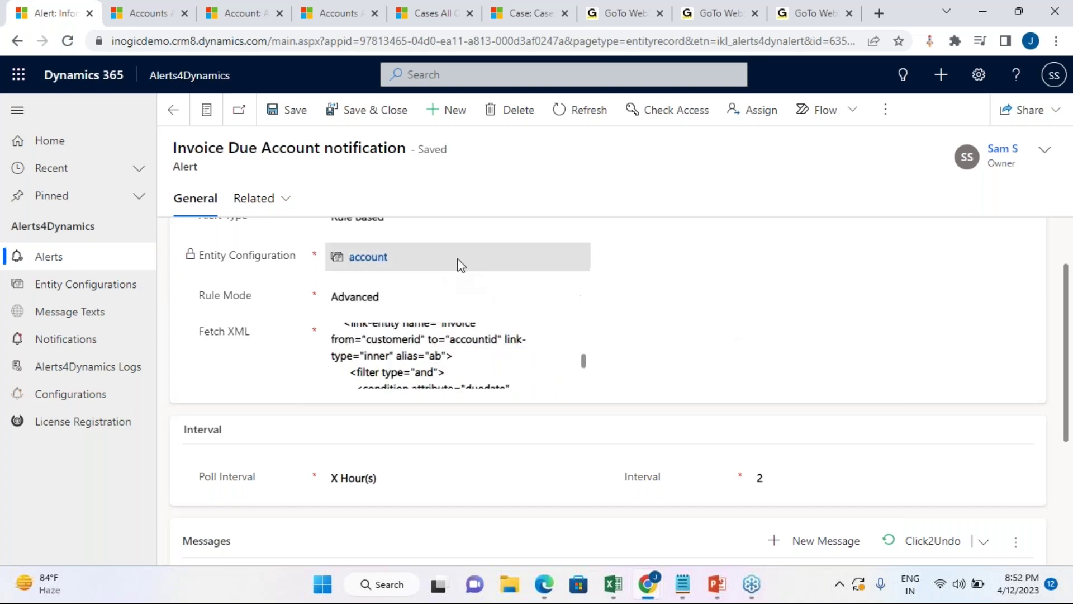
scroll(475, 369, "down", 2)
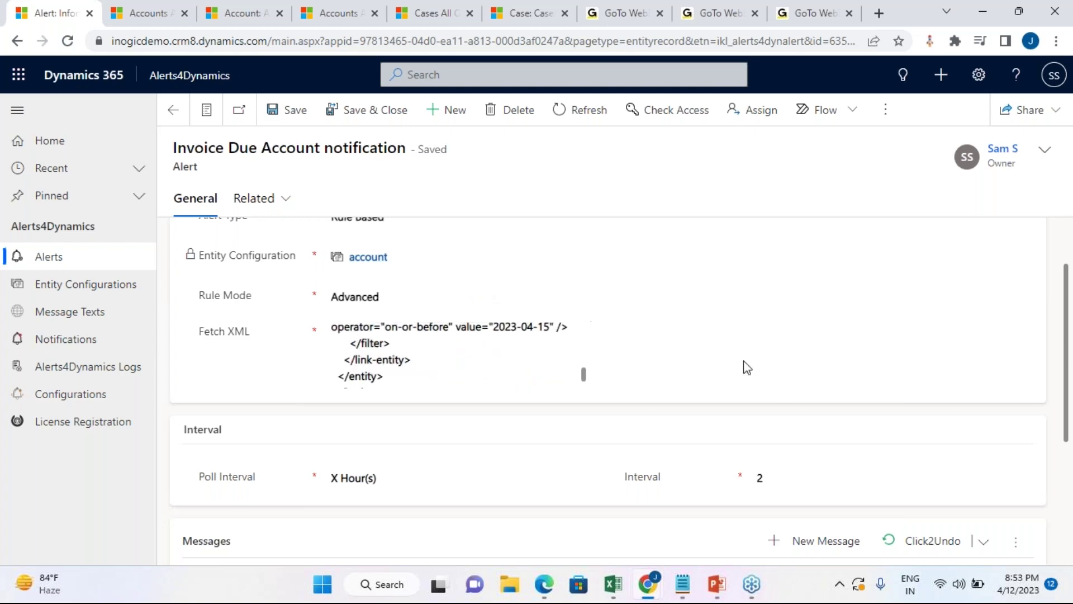
scroll(742, 367, "down", 3)
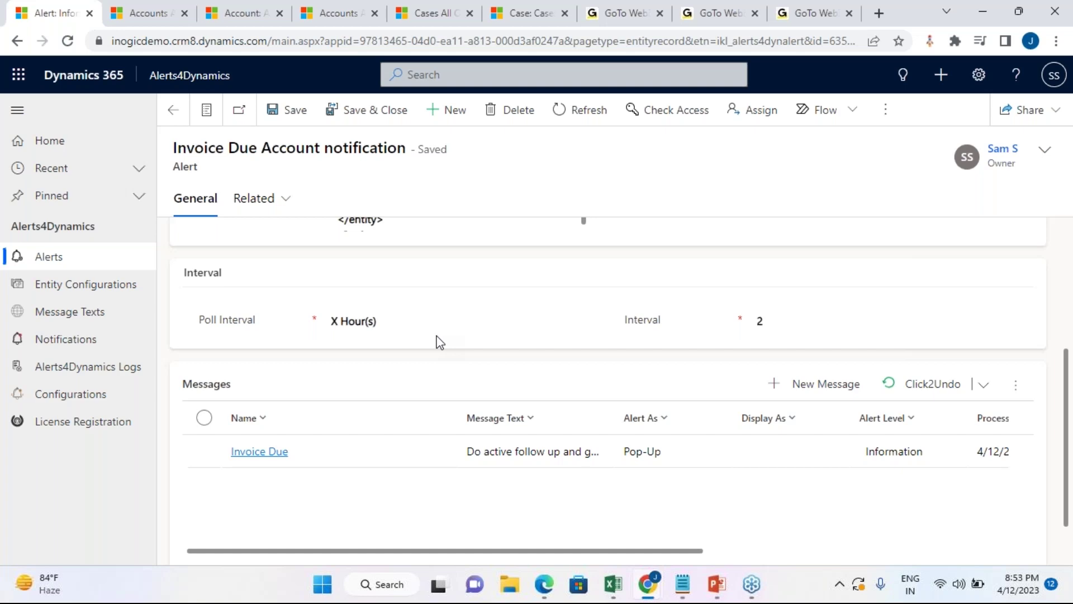
left_click(449, 329)
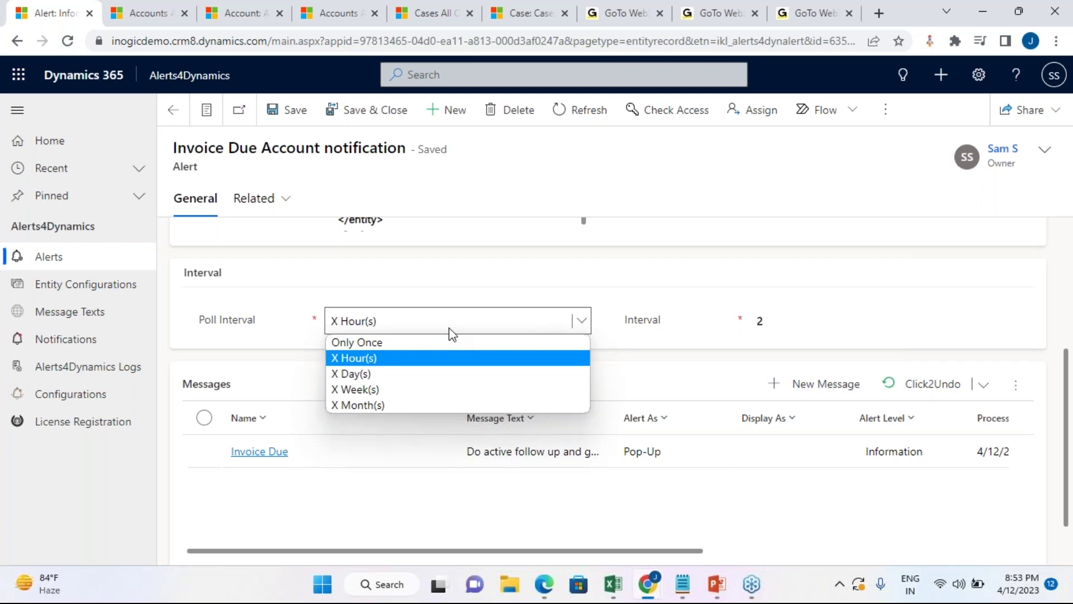
left_click(449, 328)
left_click(854, 176)
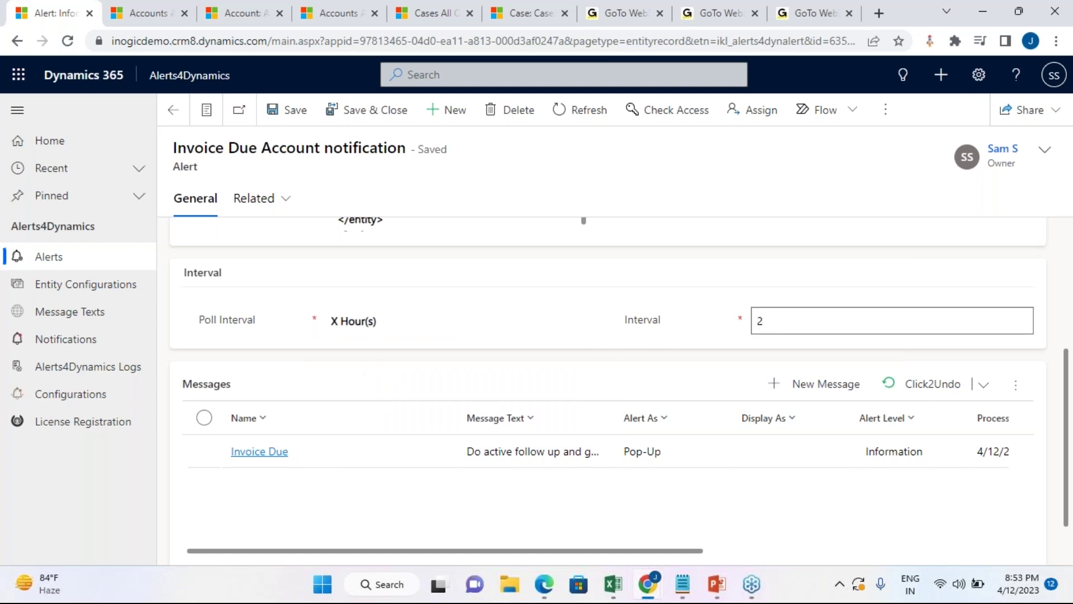
scroll(750, 422, "up", 3)
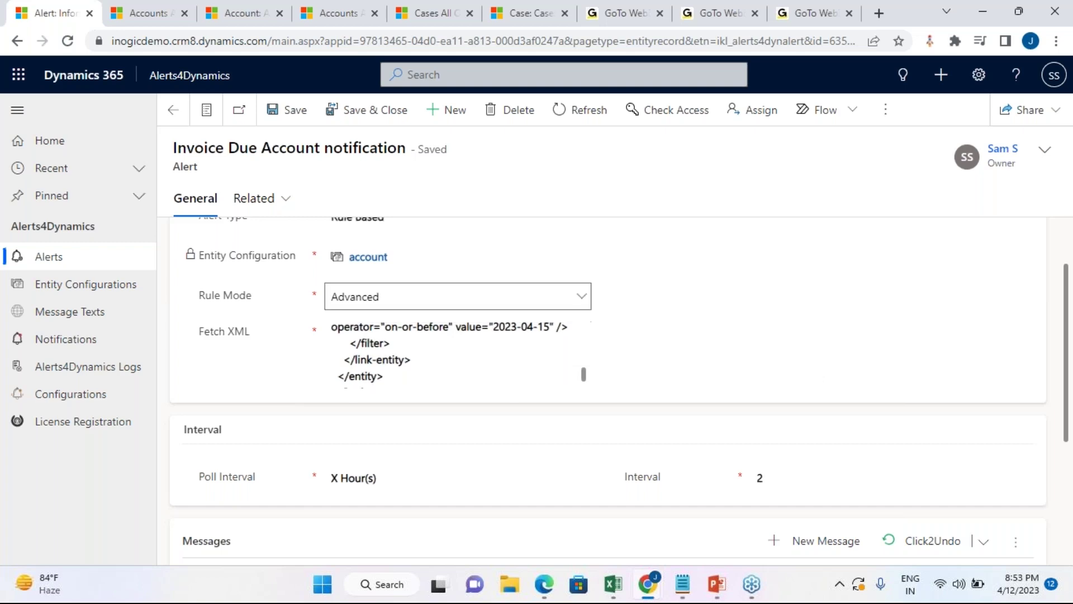
scroll(736, 335, "down", 3)
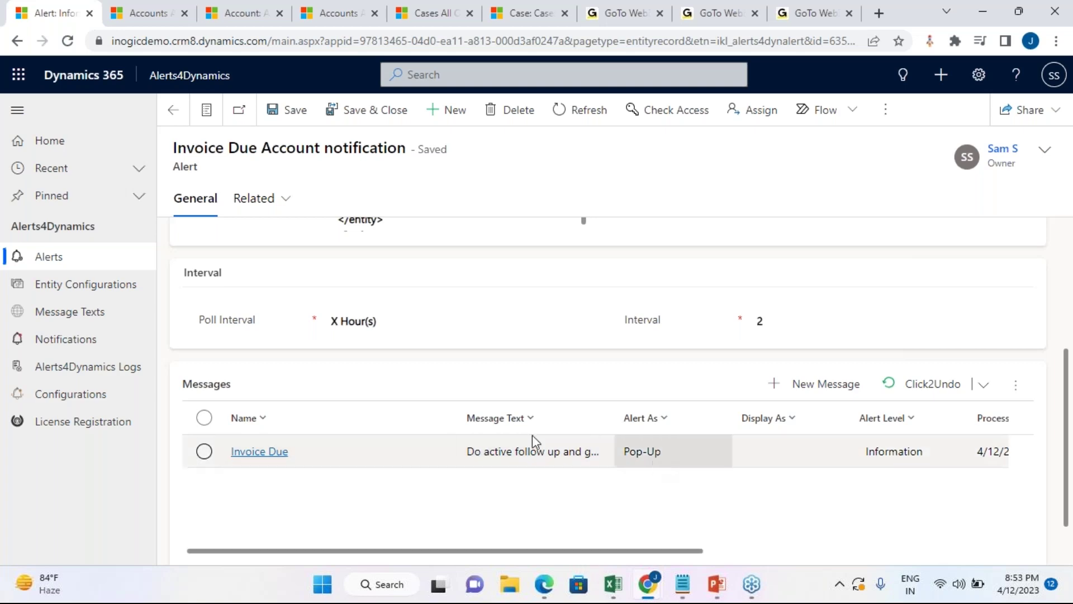
Step: Open the Invoice Due message and inspect its Message Text and empty Message Rich Text fields
double_click(712, 458)
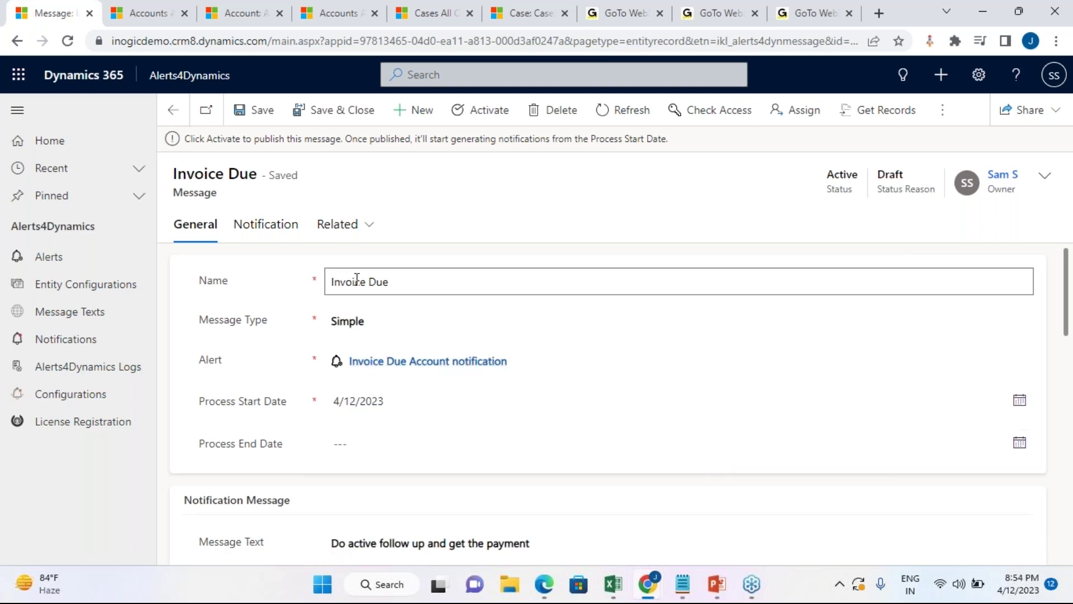
scroll(419, 434, "down", 2)
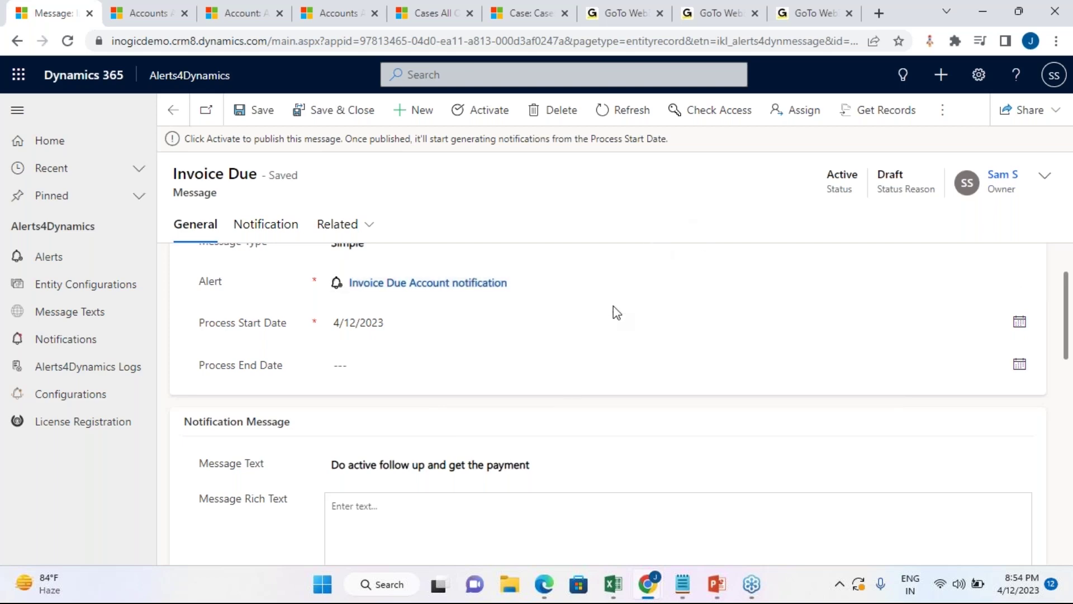
scroll(613, 309, "down", 2)
scroll(612, 309, "down", 1)
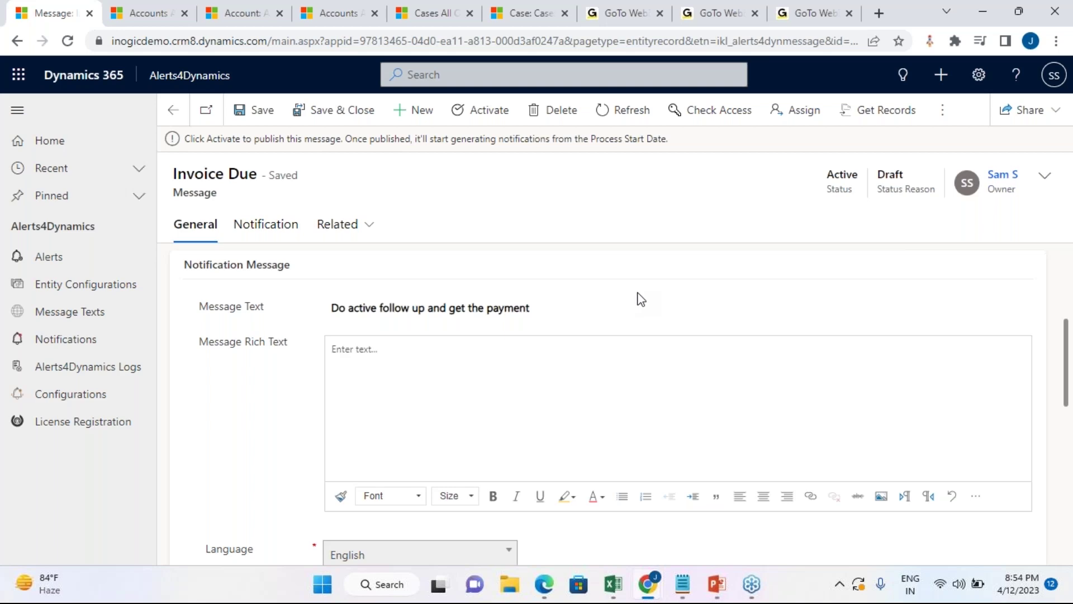
left_click(531, 319)
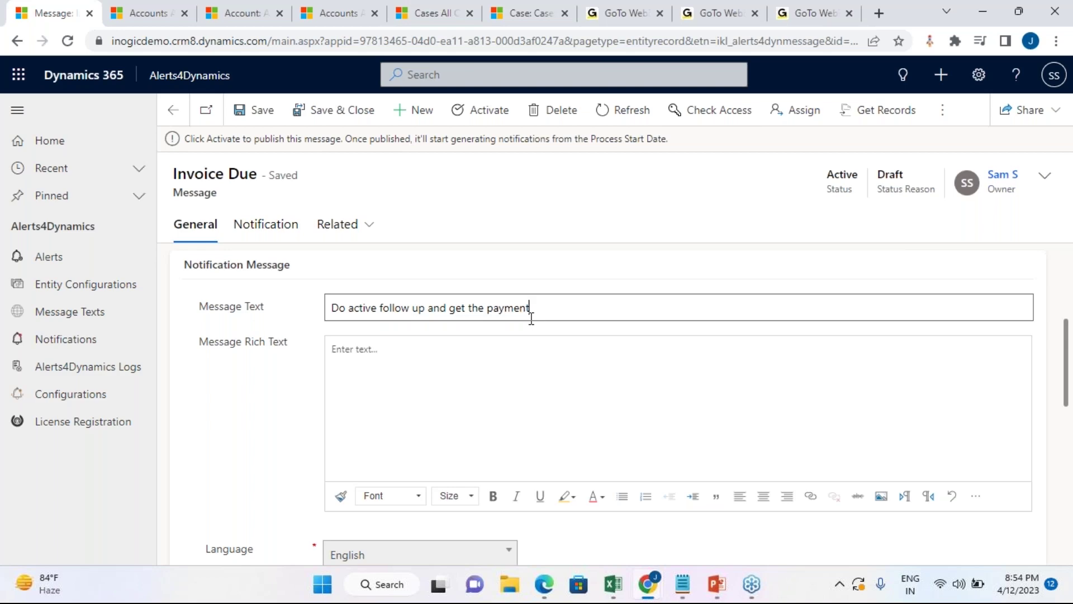
left_click(502, 376)
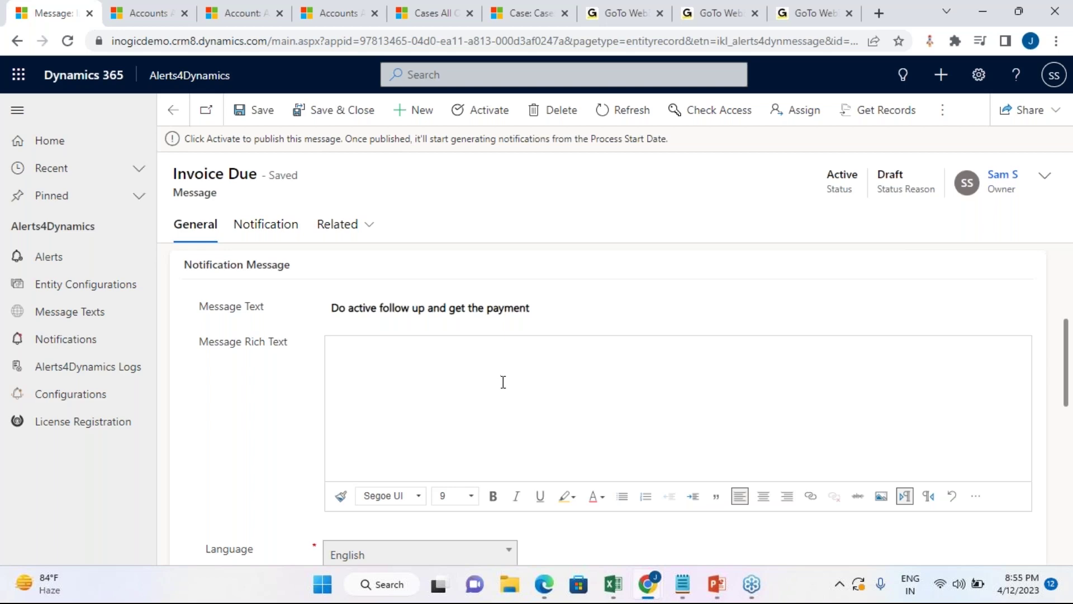
scroll(503, 382, "down", 2)
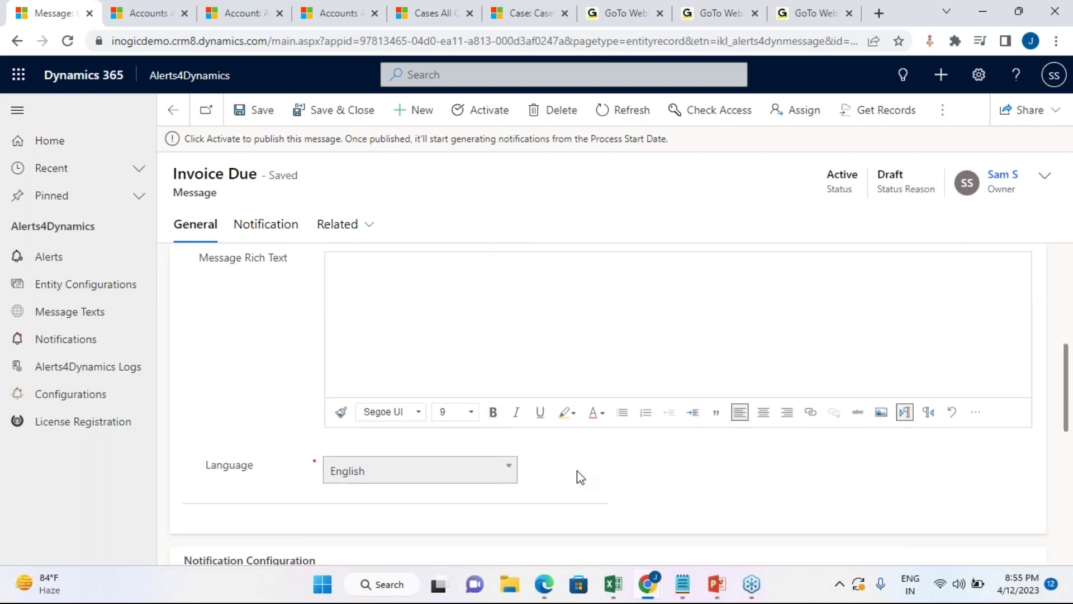
scroll(577, 474, "down", 3)
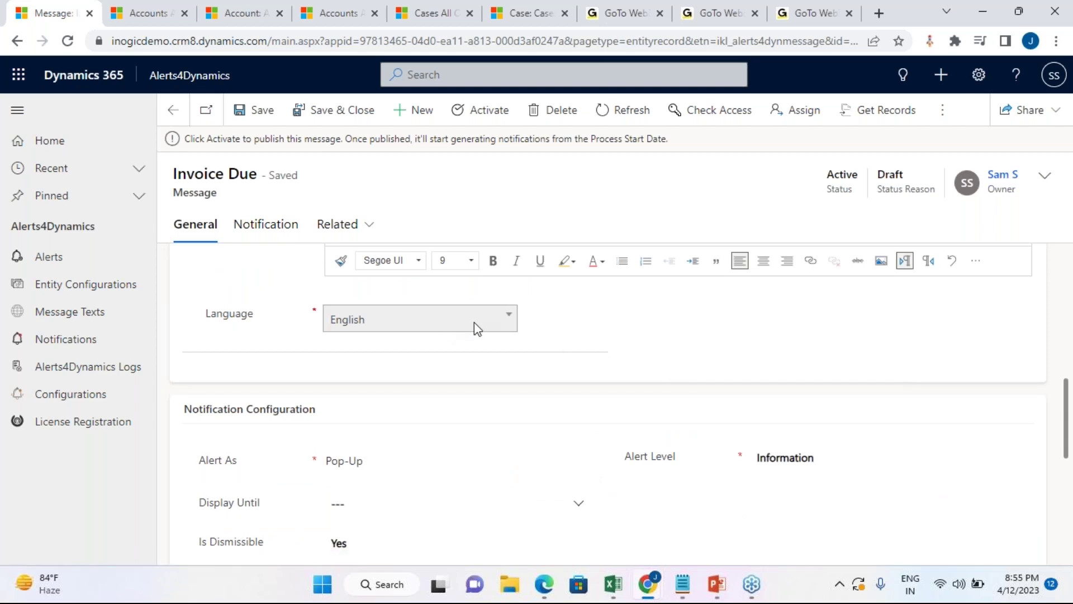
scroll(474, 322, "down", 5)
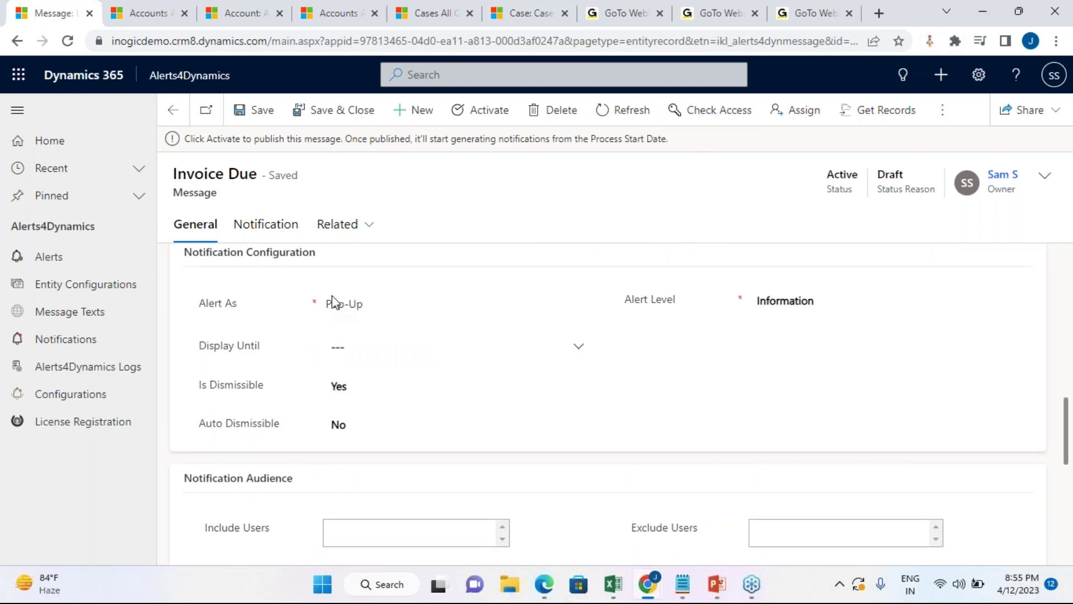
left_click(391, 302)
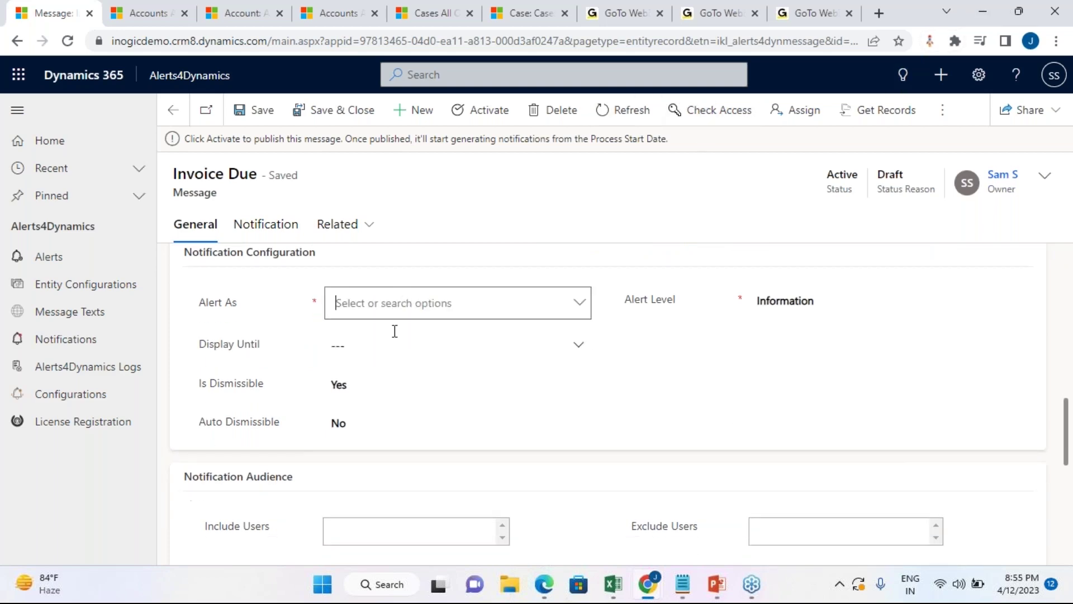
left_click(581, 305)
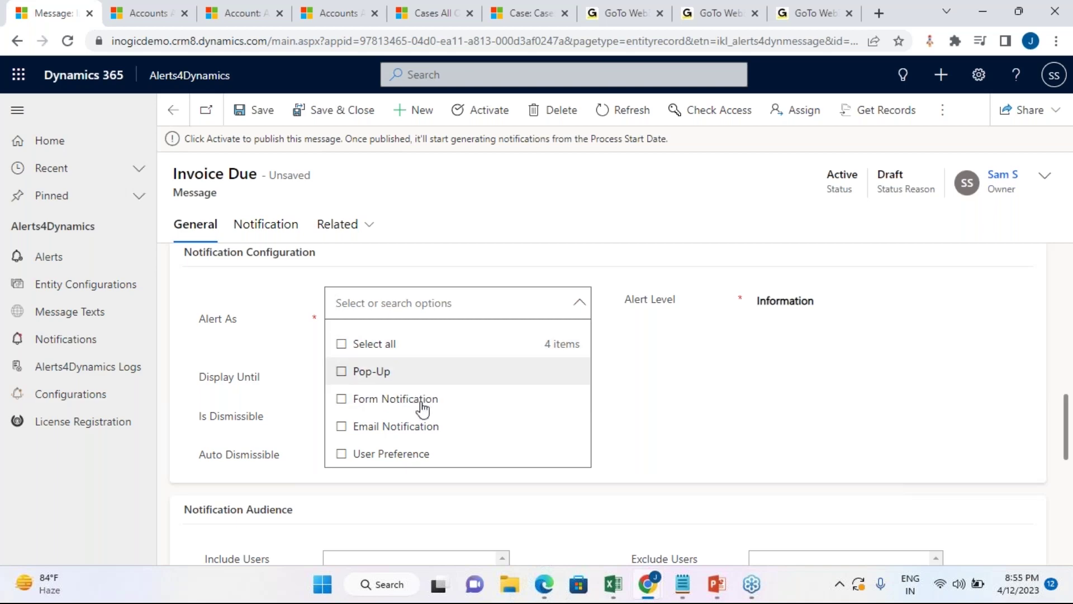
left_click(358, 375)
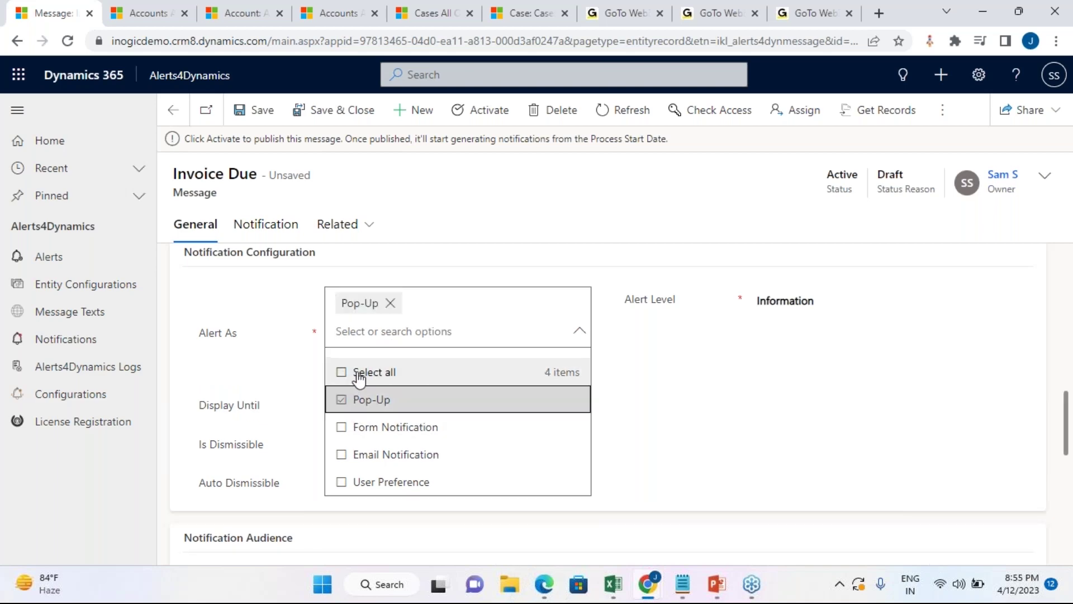
left_click(735, 388)
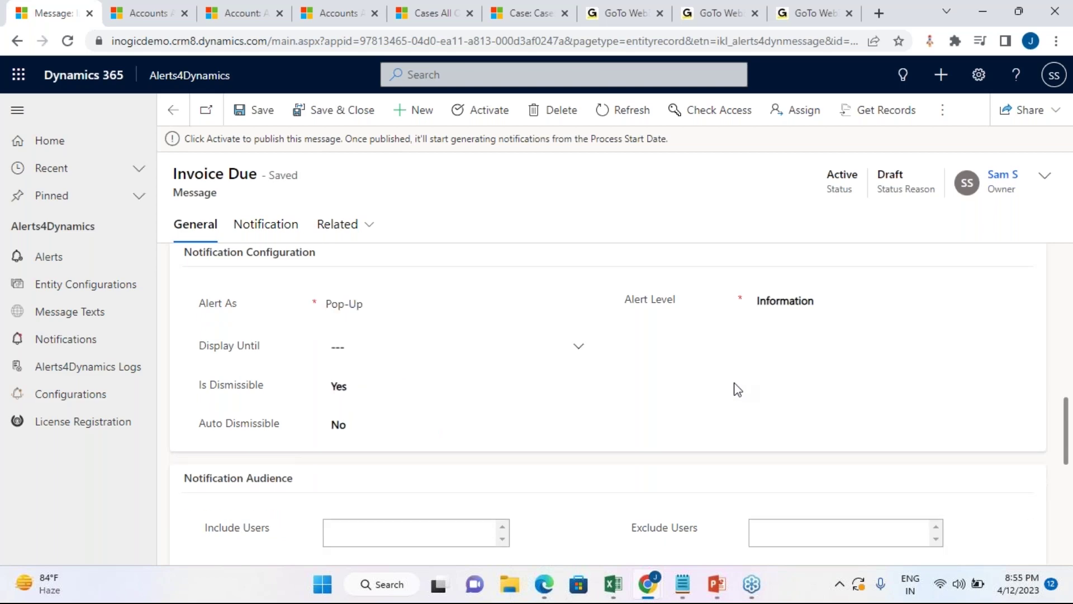
left_click(879, 307)
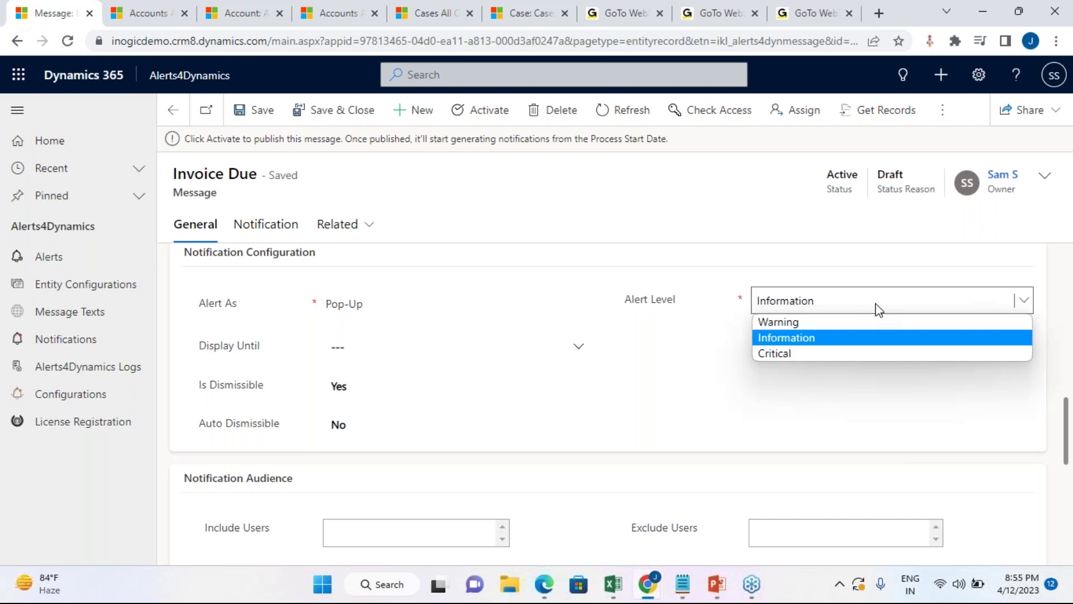
left_click(679, 236)
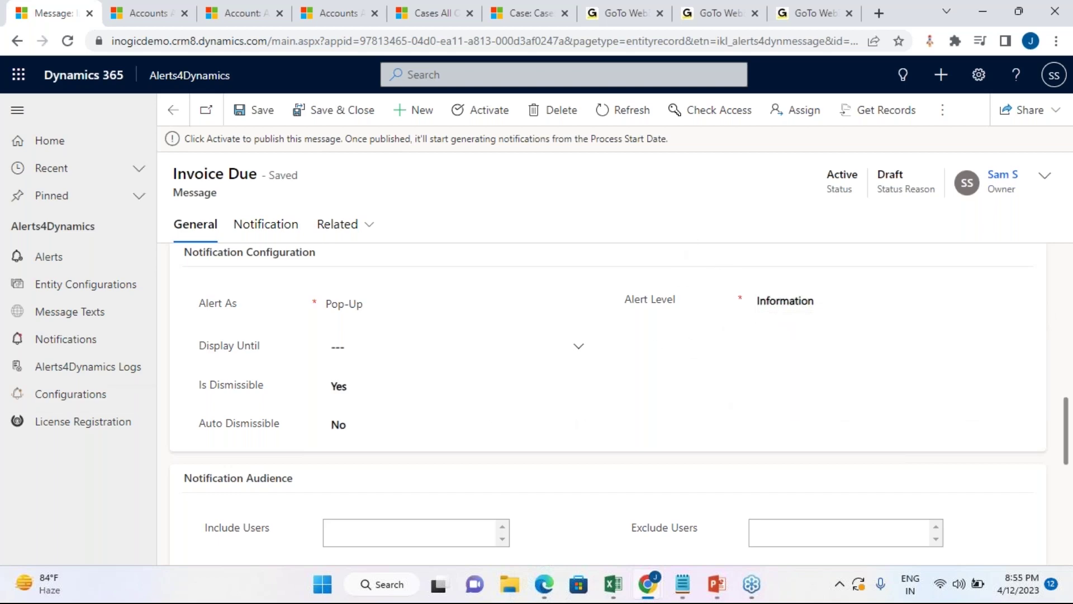
scroll(653, 360, "down", 1)
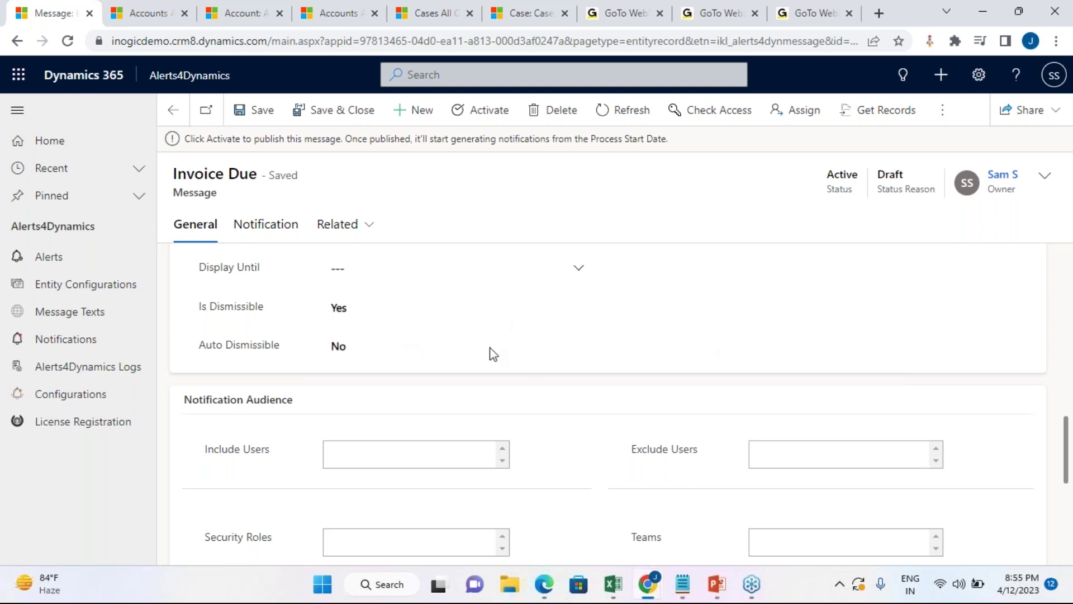
scroll(503, 355, "up", 2)
scroll(603, 438, "down", 3)
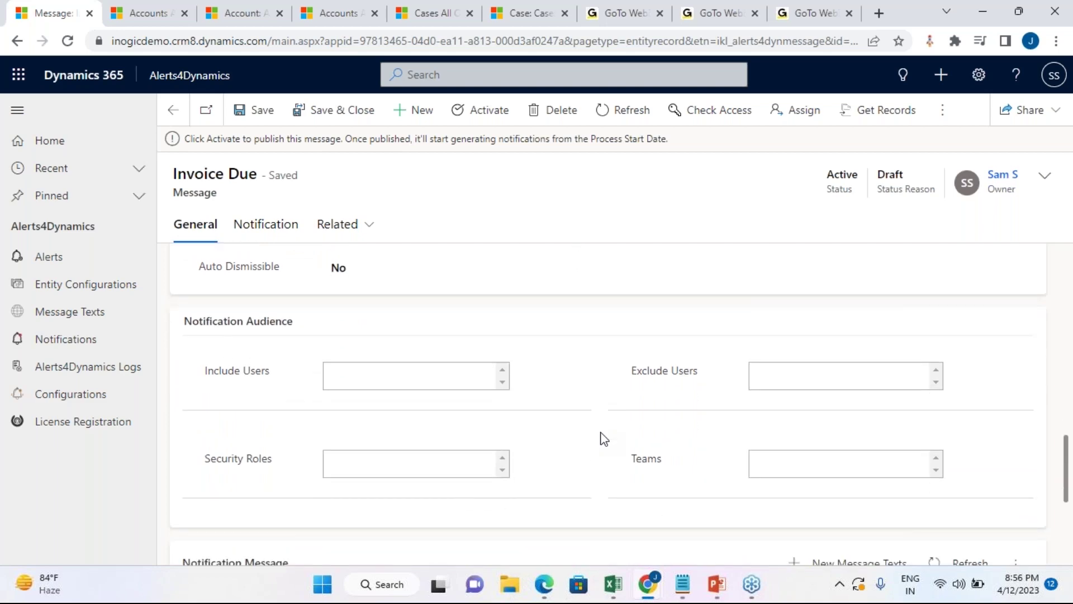
scroll(592, 438, "down", 1)
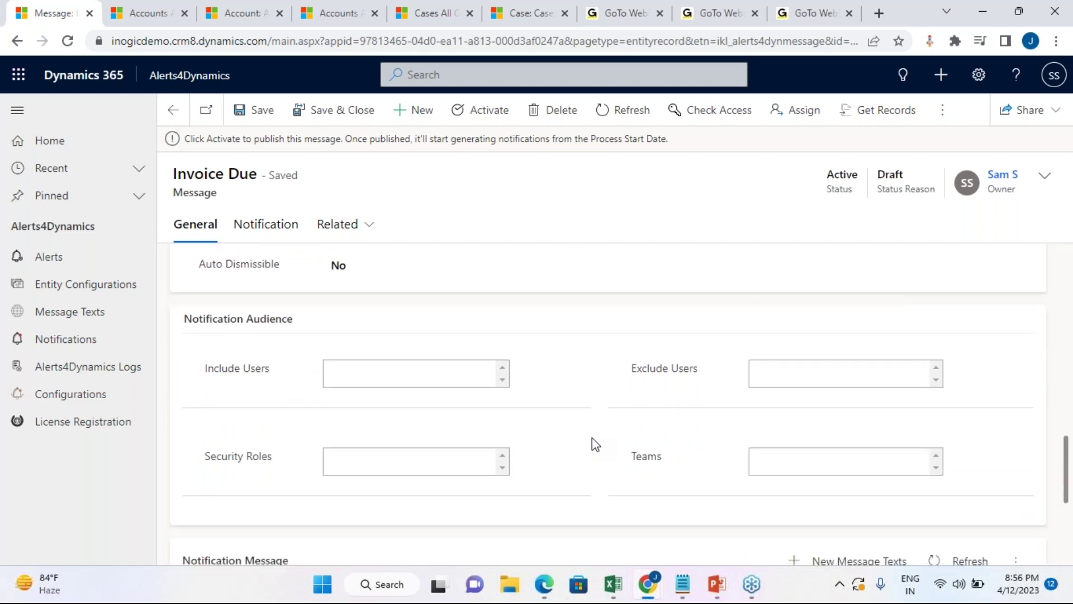
scroll(594, 443, "down", 1)
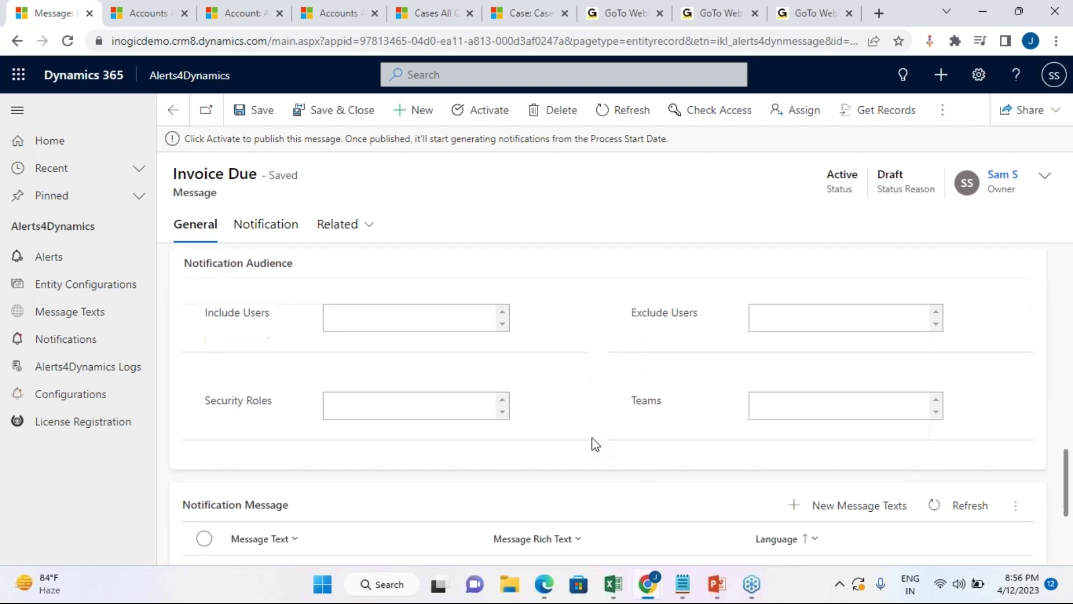
scroll(598, 287, "up", 1)
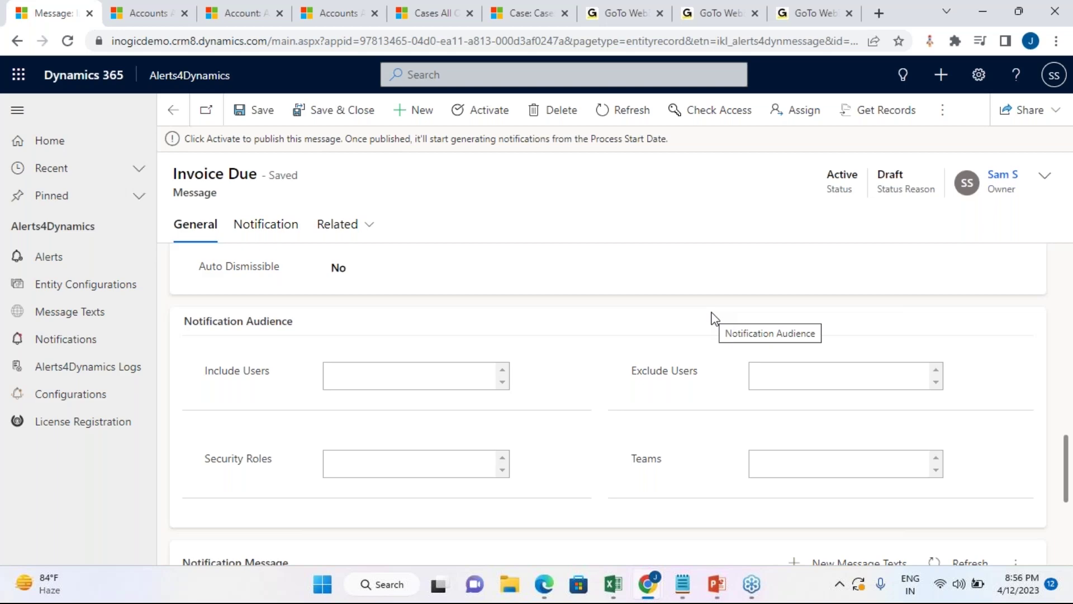
Step: Add Sales Team to the Invoice Due message's Teams audience by searching 'sales'
left_click(825, 467)
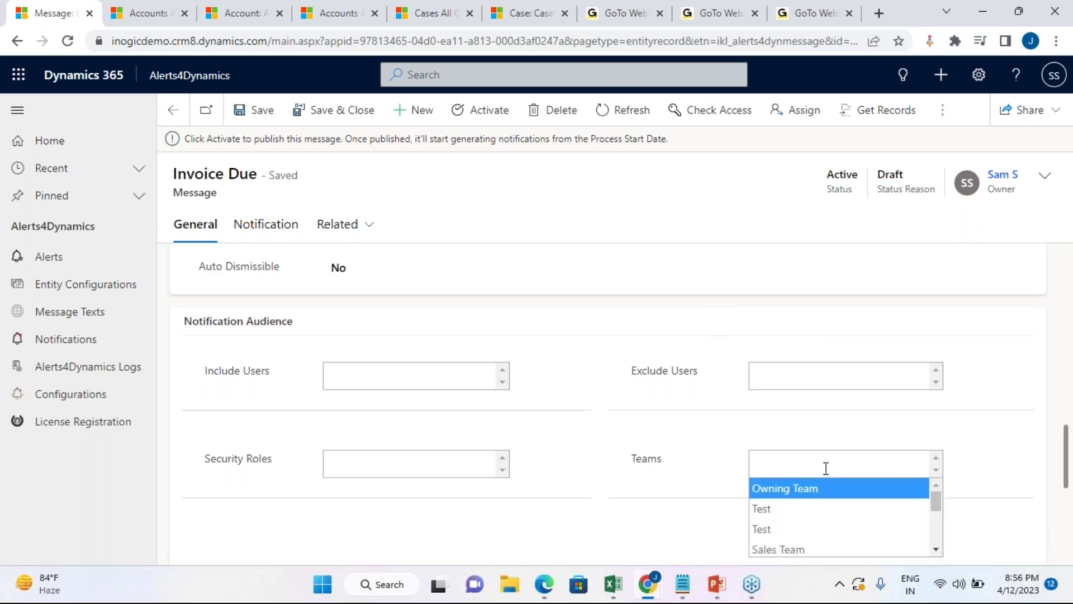
type("sales")
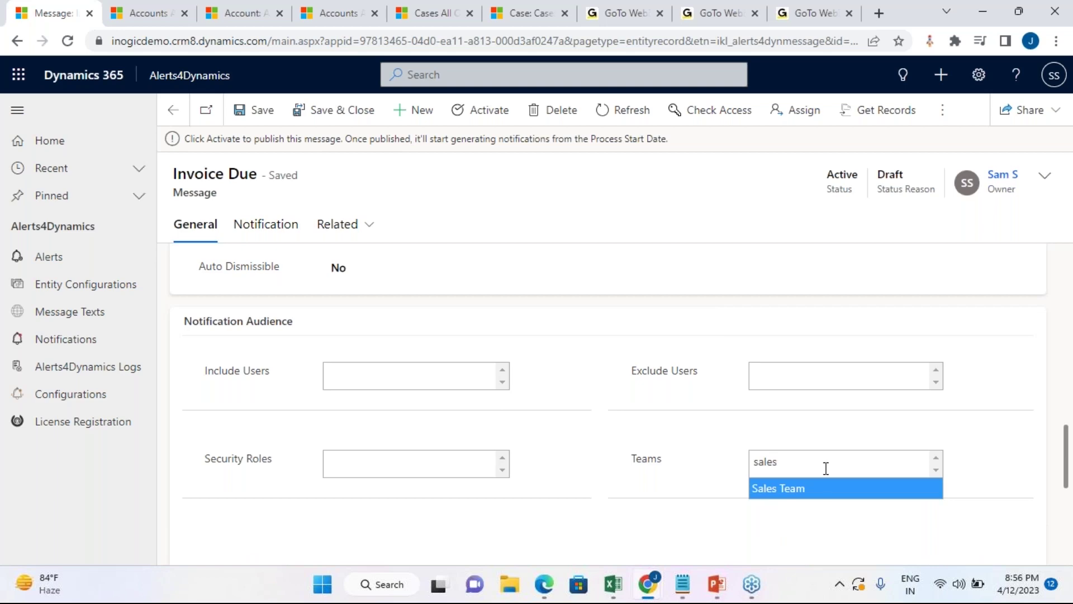
left_click(828, 492)
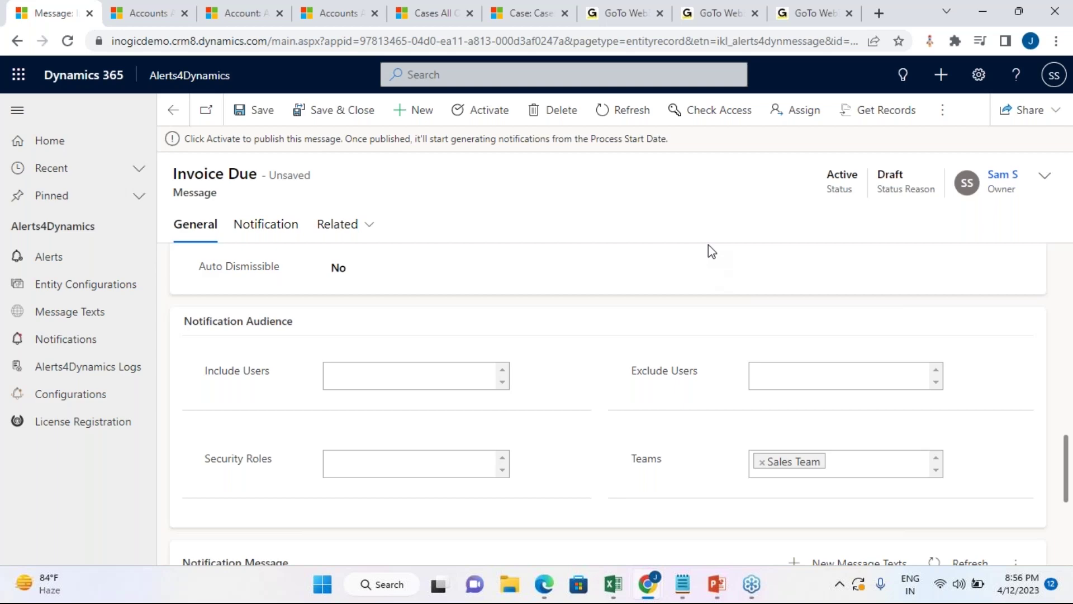
scroll(514, 367, "up", 2)
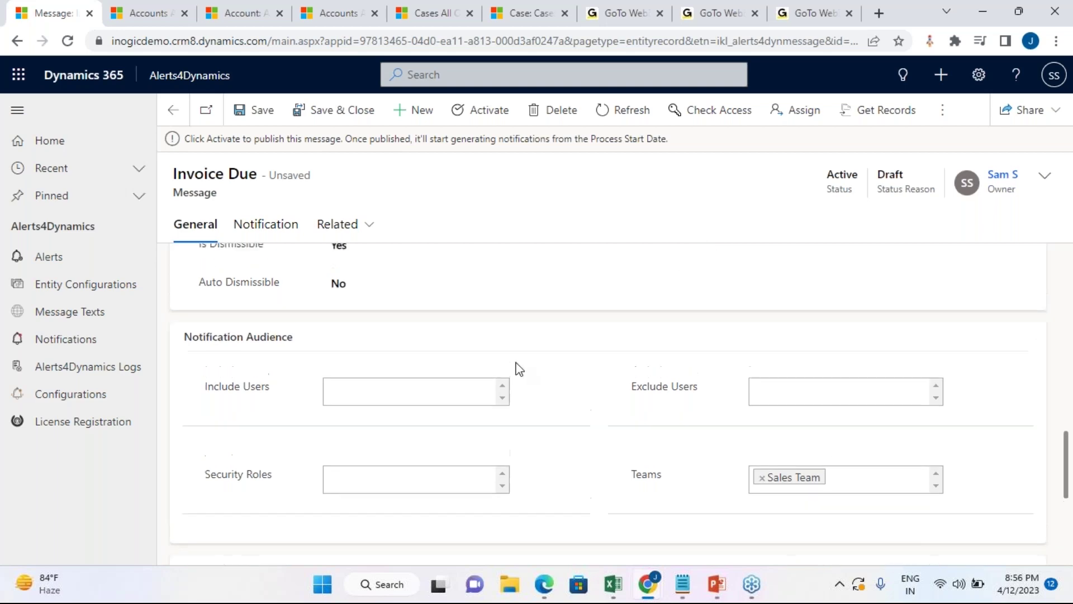
scroll(518, 369, "up", 10)
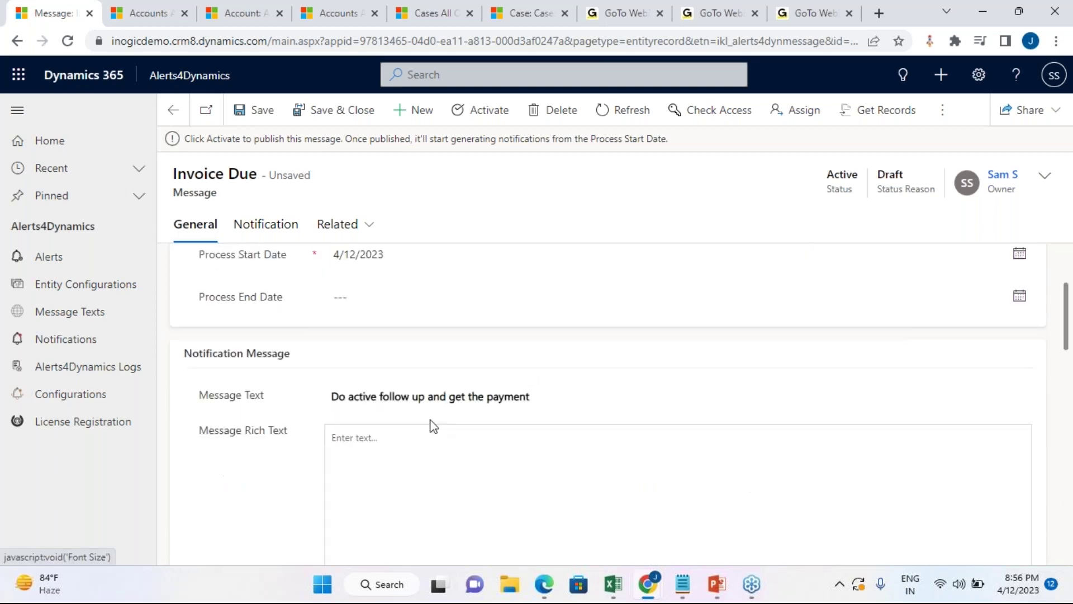
scroll(493, 466, "down", 7)
scroll(494, 466, "down", 10)
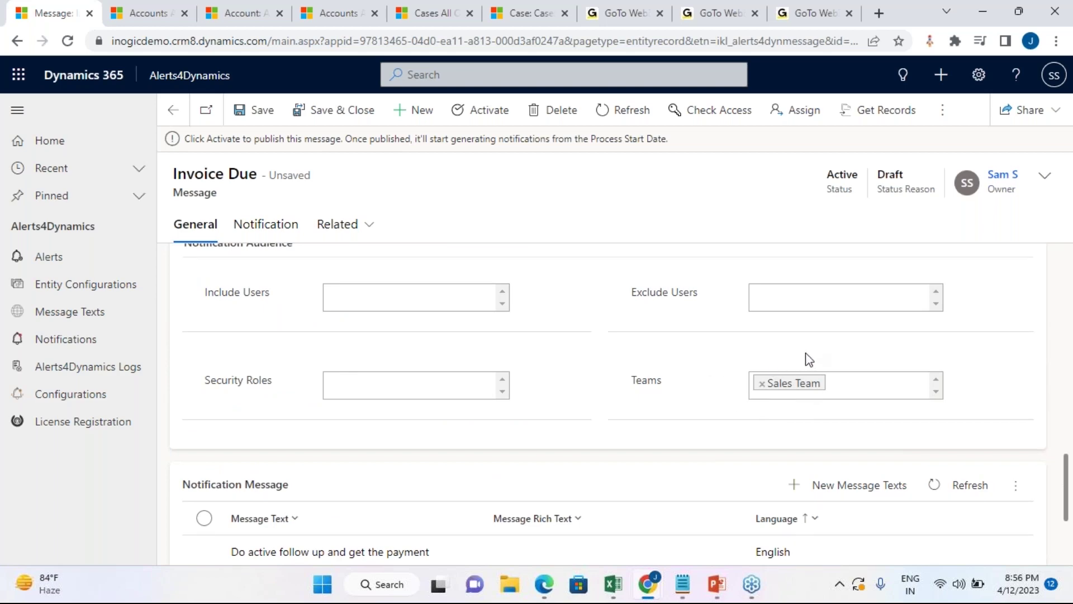
Step: Remove the Sales Team tag from Teams, leaving Security Roles, Include Users and Exclude Users empty
left_click(761, 383)
left_click(592, 276)
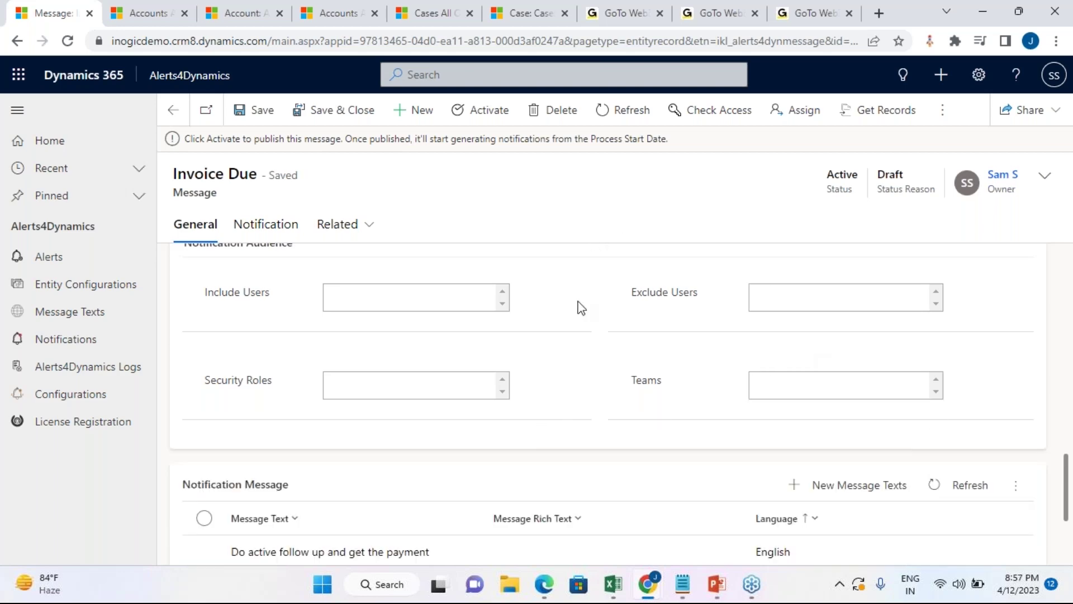
left_click(429, 395)
scroll(455, 431, "down", 3)
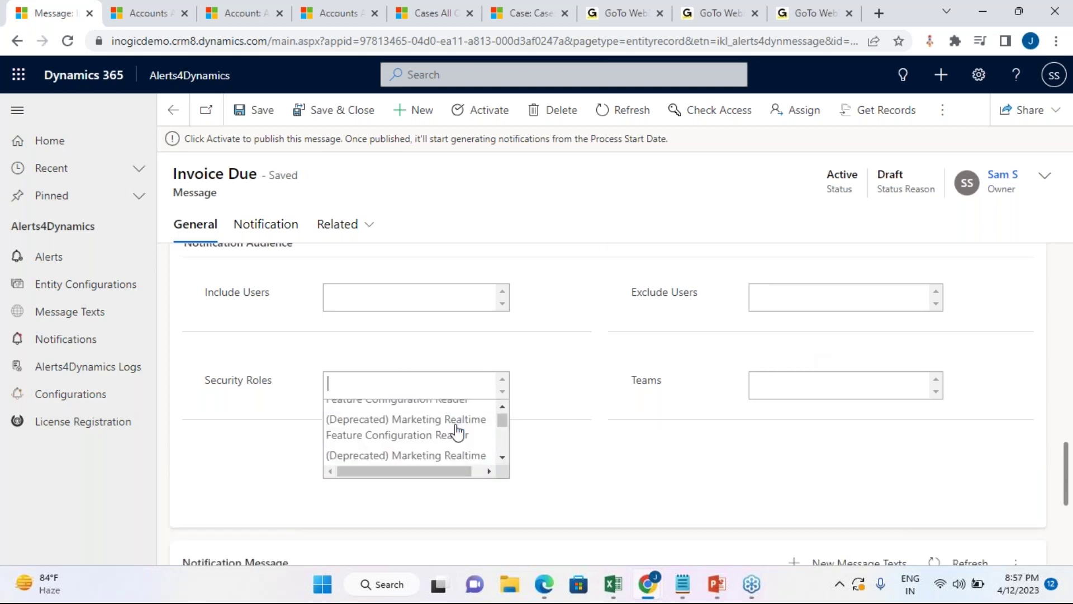
left_click(611, 444)
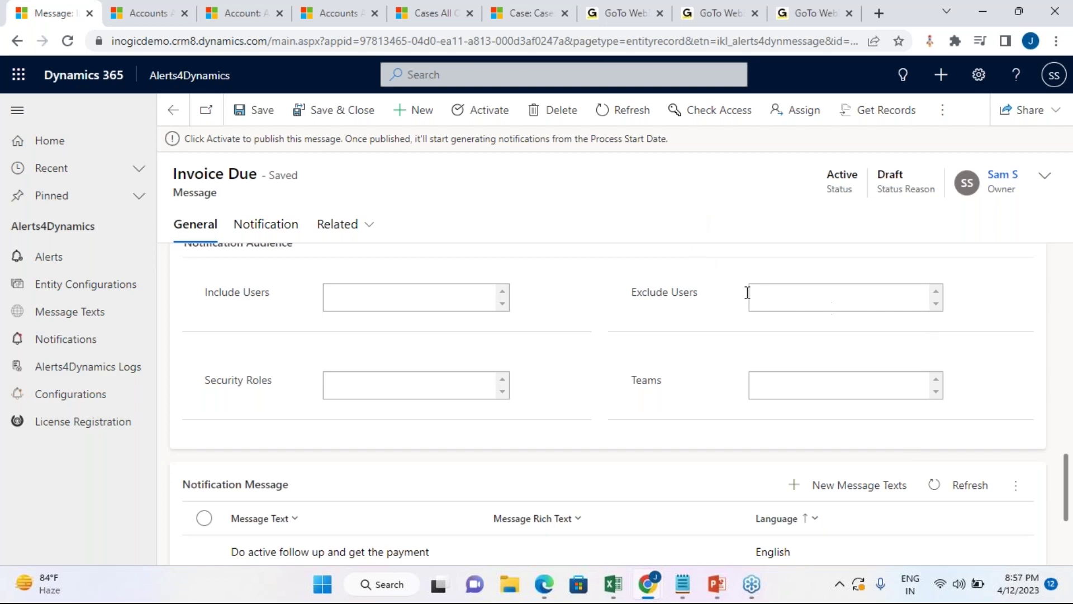
left_click(417, 304)
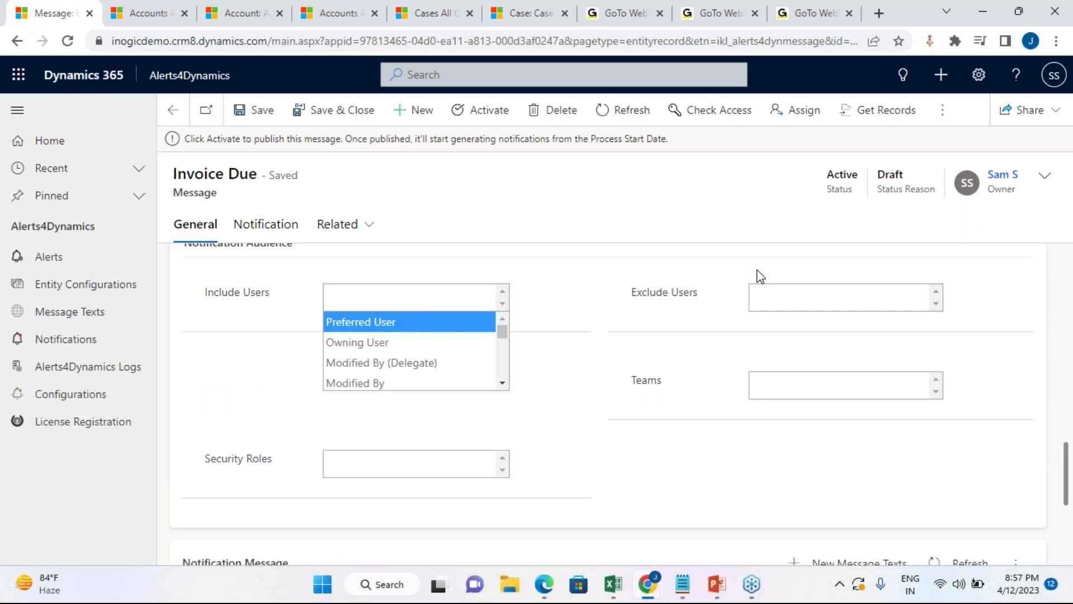
left_click(783, 291)
left_click(747, 221)
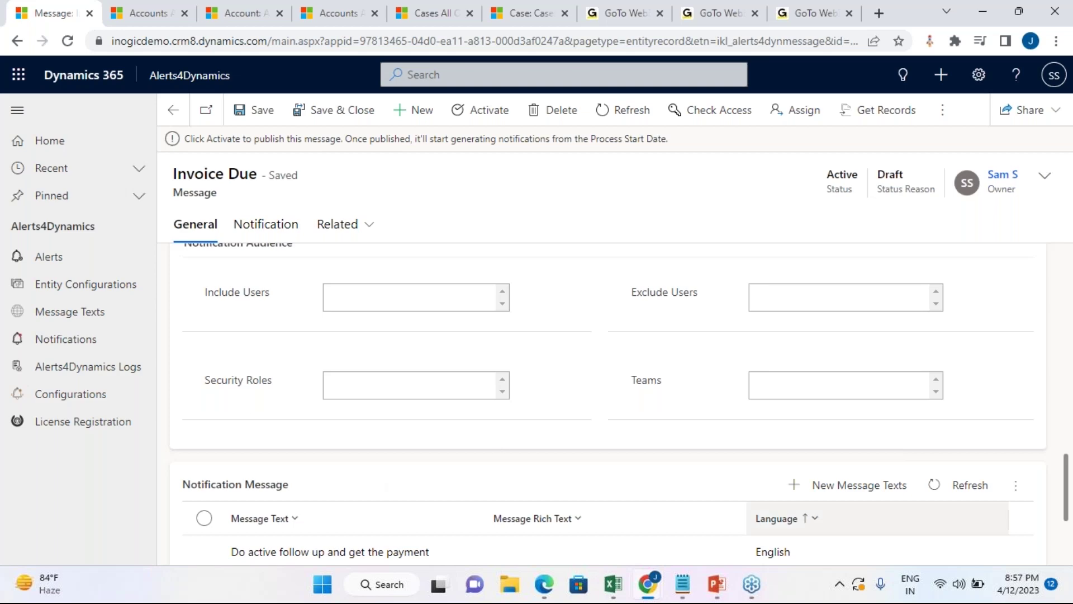
scroll(581, 457, "down", 1)
scroll(580, 455, "up", 2)
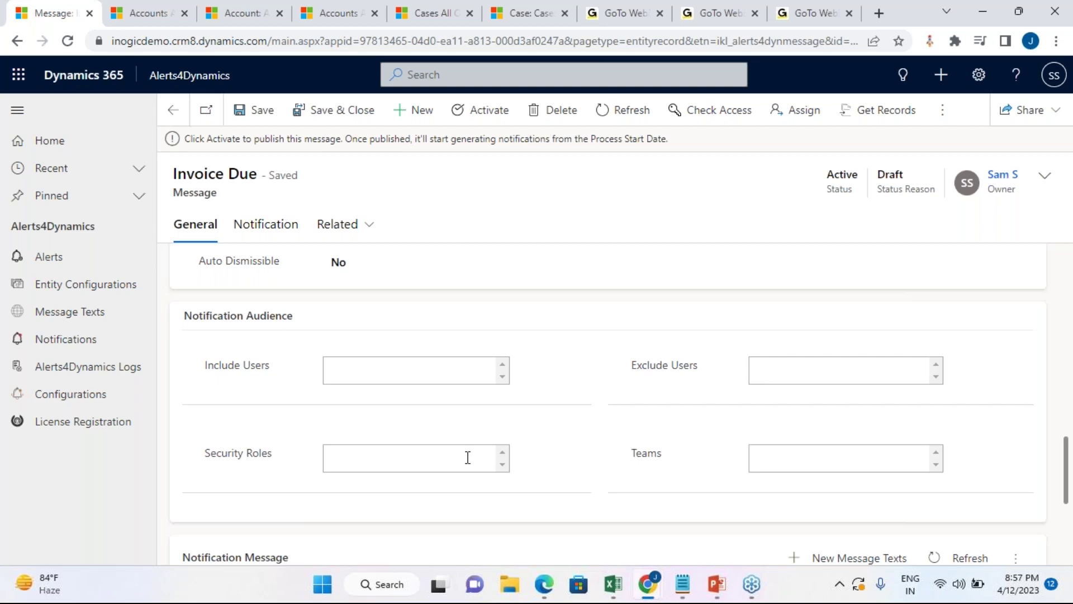
Step: Activate the Invoice Due message, changing its status reason from Draft to Active
scroll(603, 474, "up", 2)
scroll(604, 475, "up", 5)
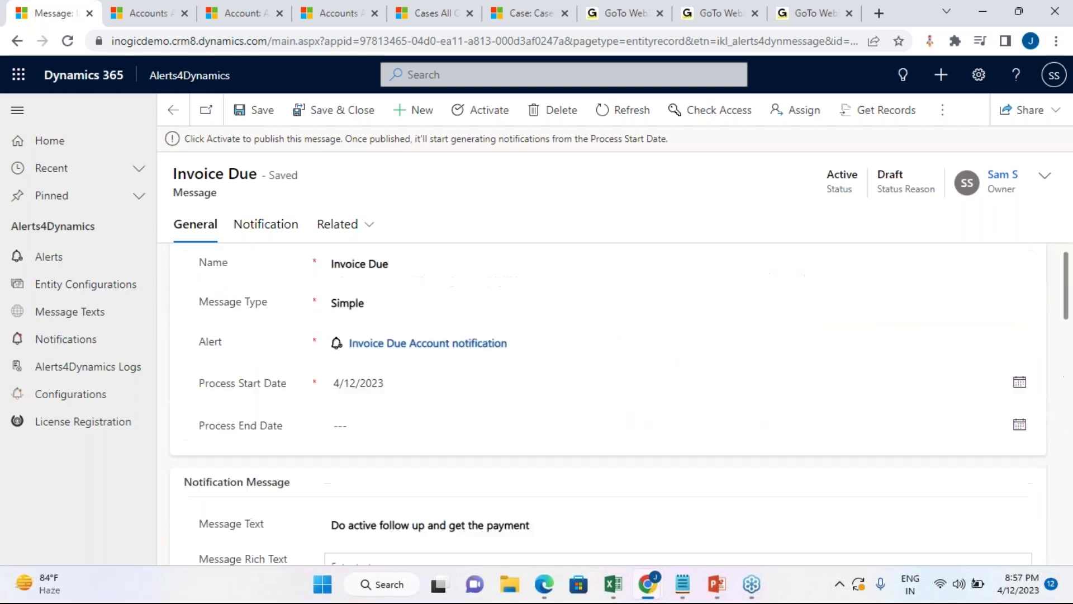
scroll(621, 333, "down", 2)
scroll(622, 333, "down", 8)
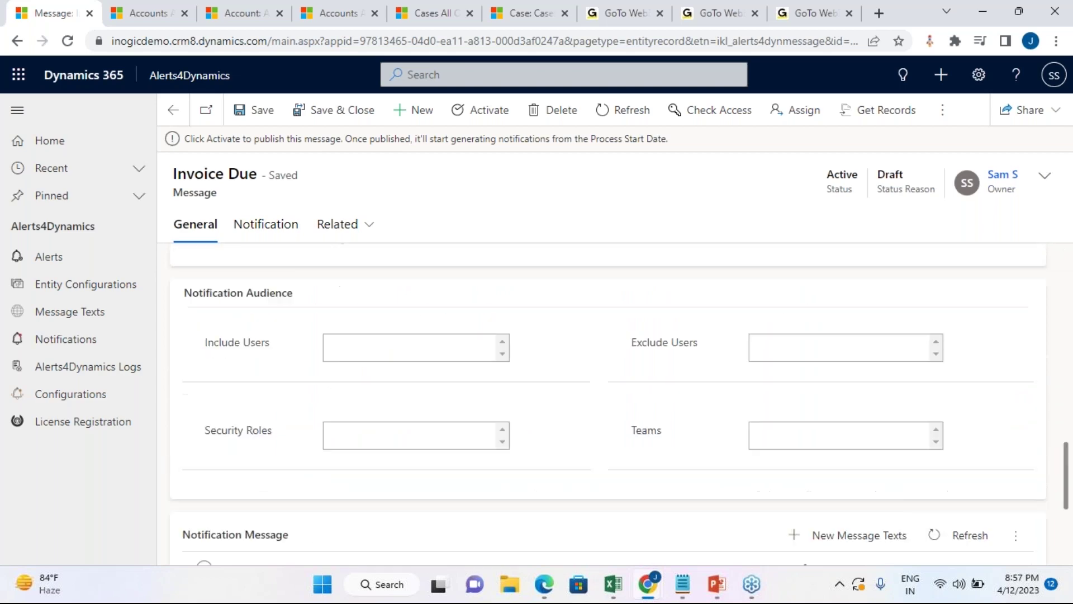
scroll(622, 333, "up", 12)
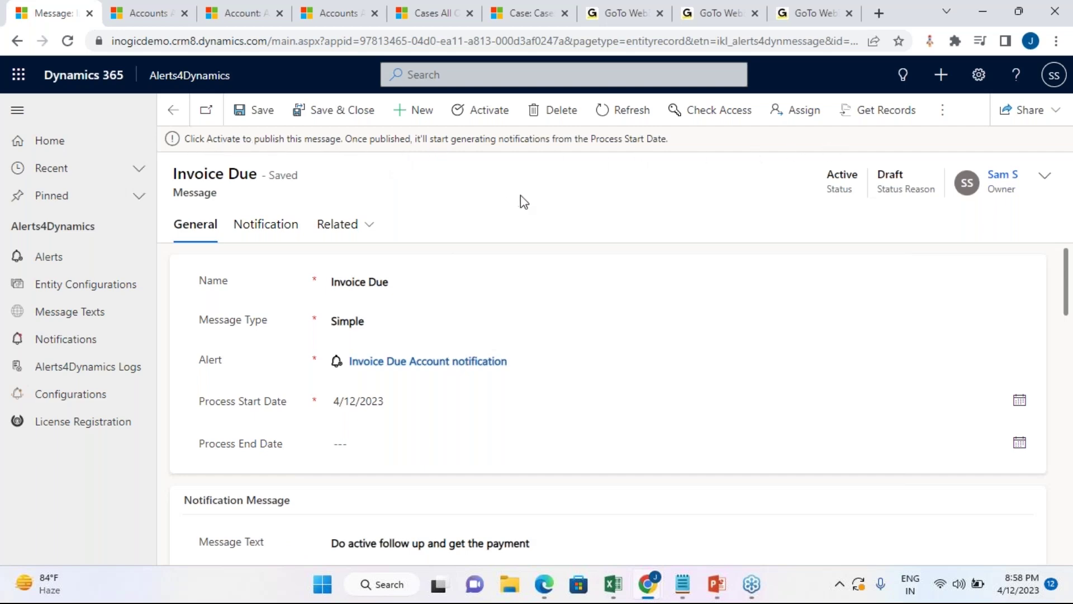
left_click(488, 112)
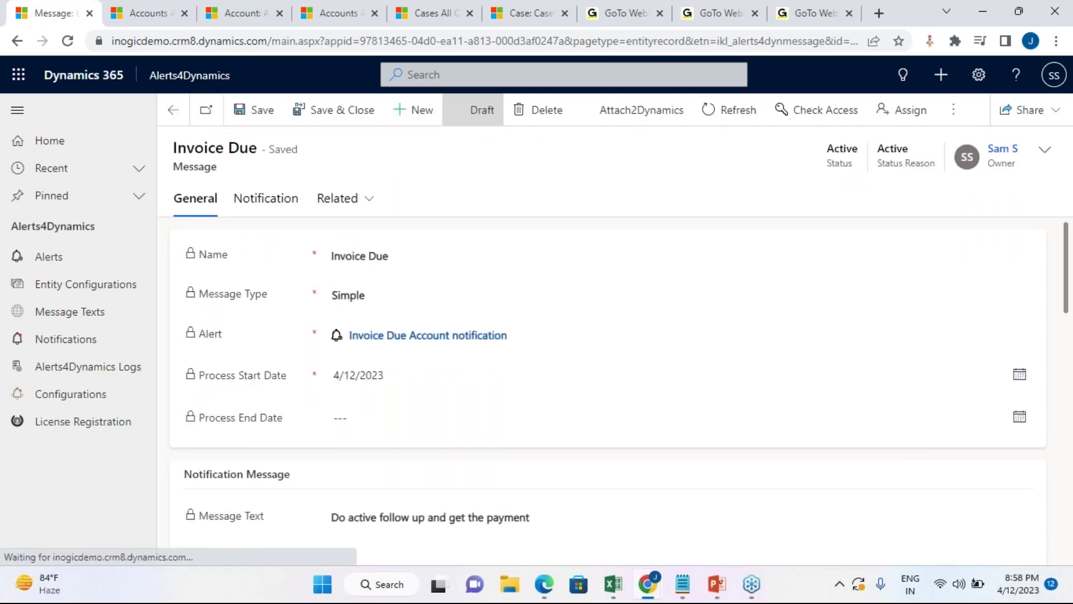
Step: Return to the Invoice Due Account notification alert's Messages grid, then switch to the Staten island accounts
left_click(174, 111)
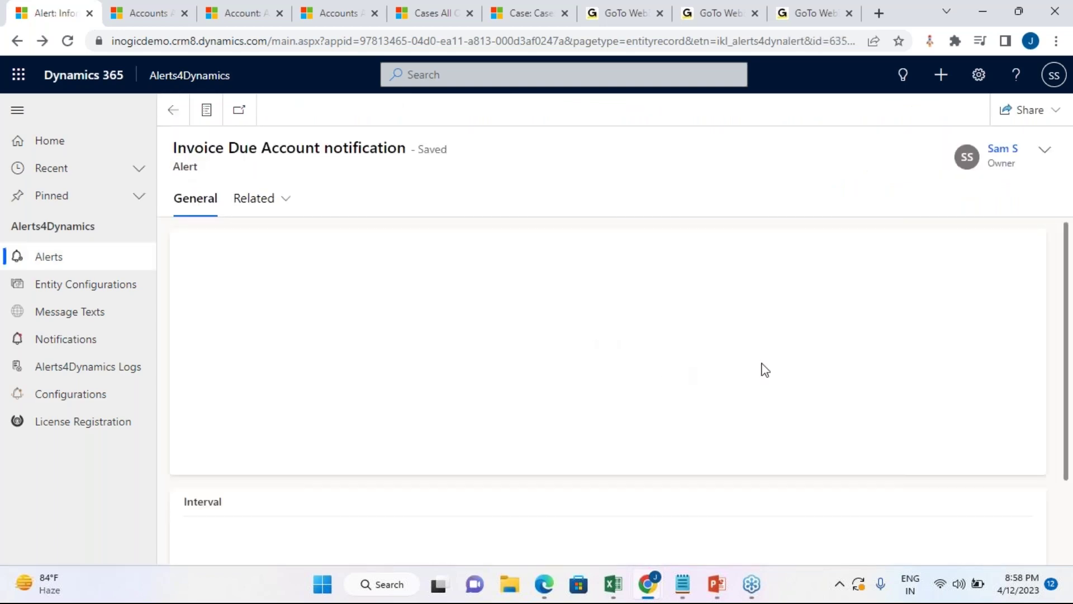
scroll(501, 391, "down", 1)
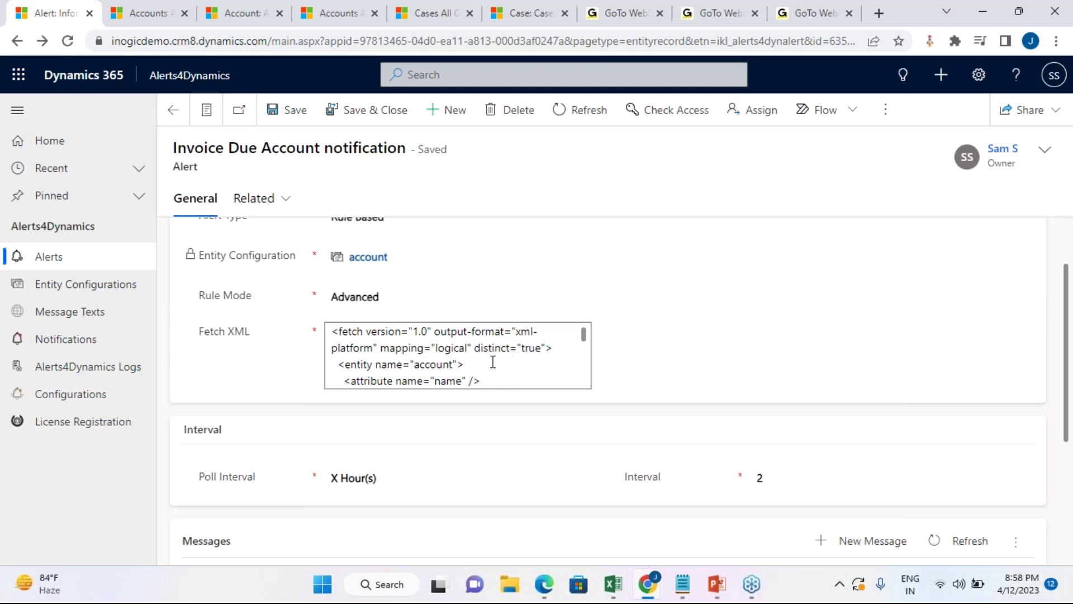
scroll(493, 360, "down", 8)
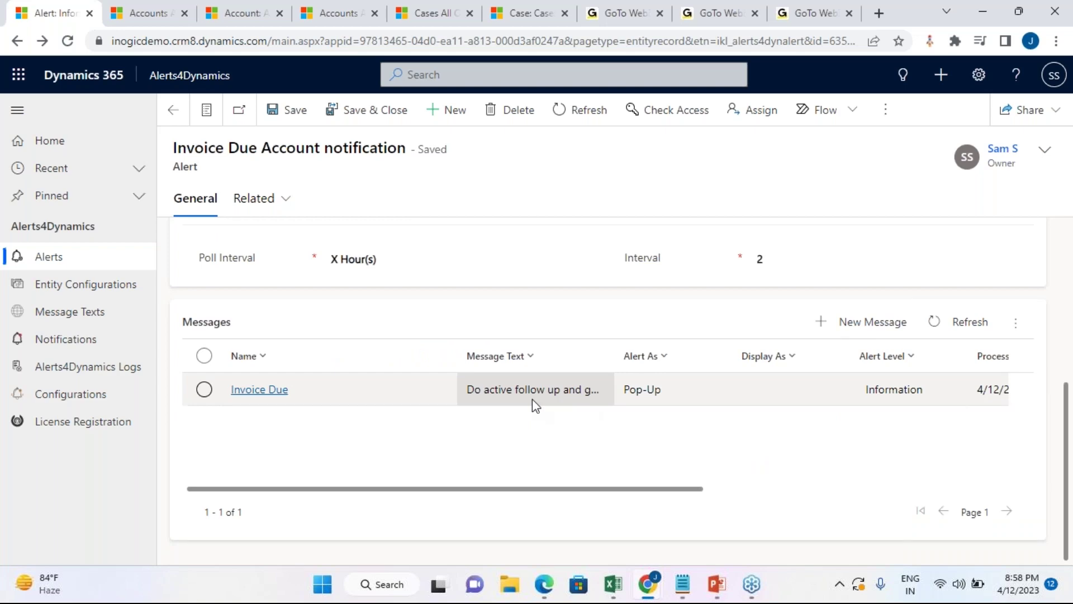
left_click(134, 8)
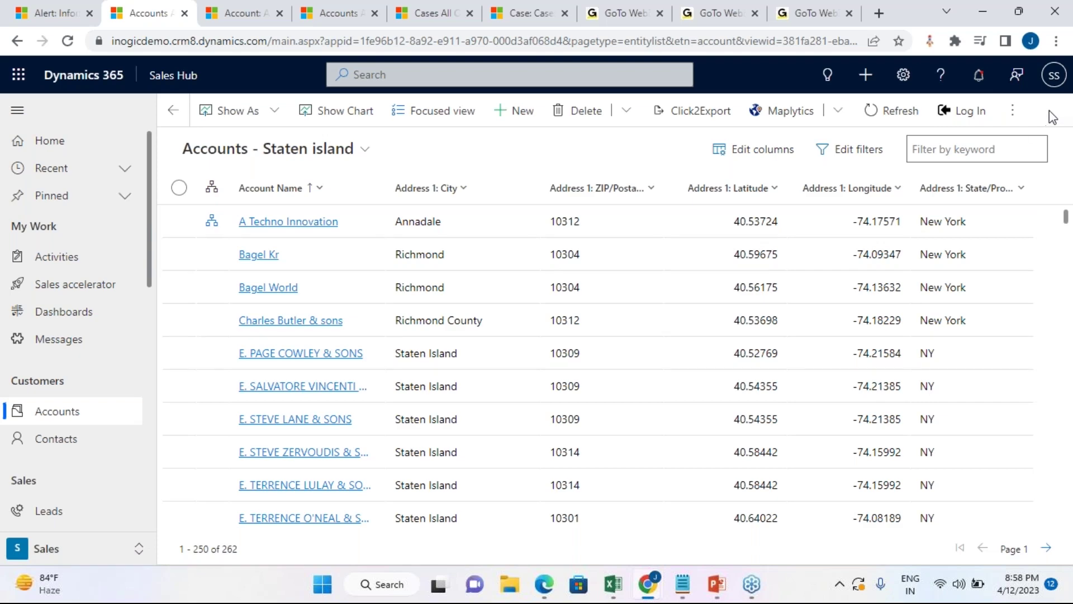
Step: Open the Alerts4Dynamics notification list and scroll through the payment follow-up alerts
left_click(978, 76)
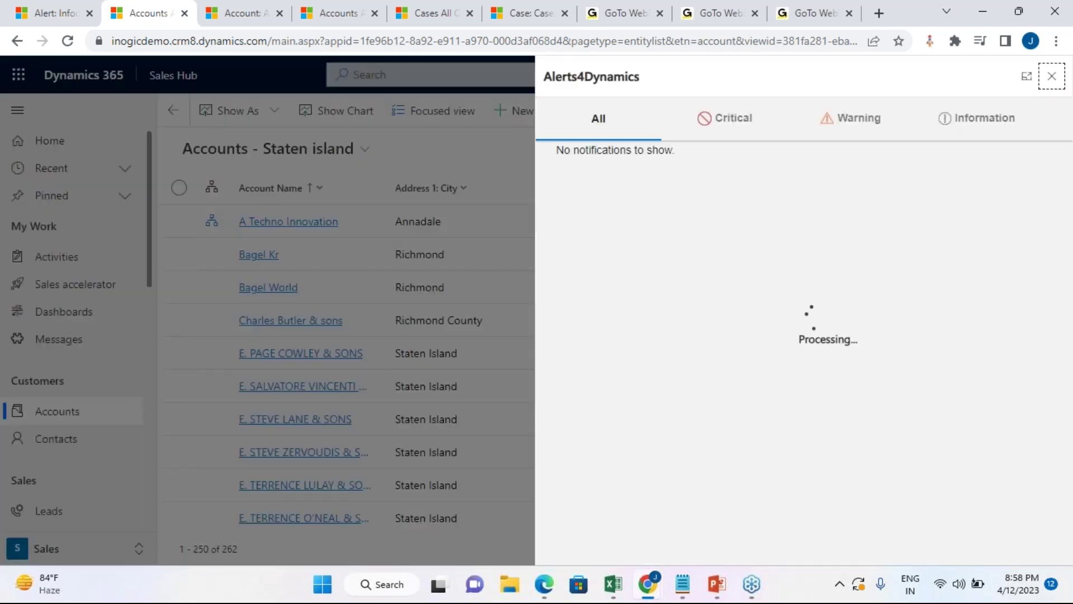
scroll(841, 315, "down", 8)
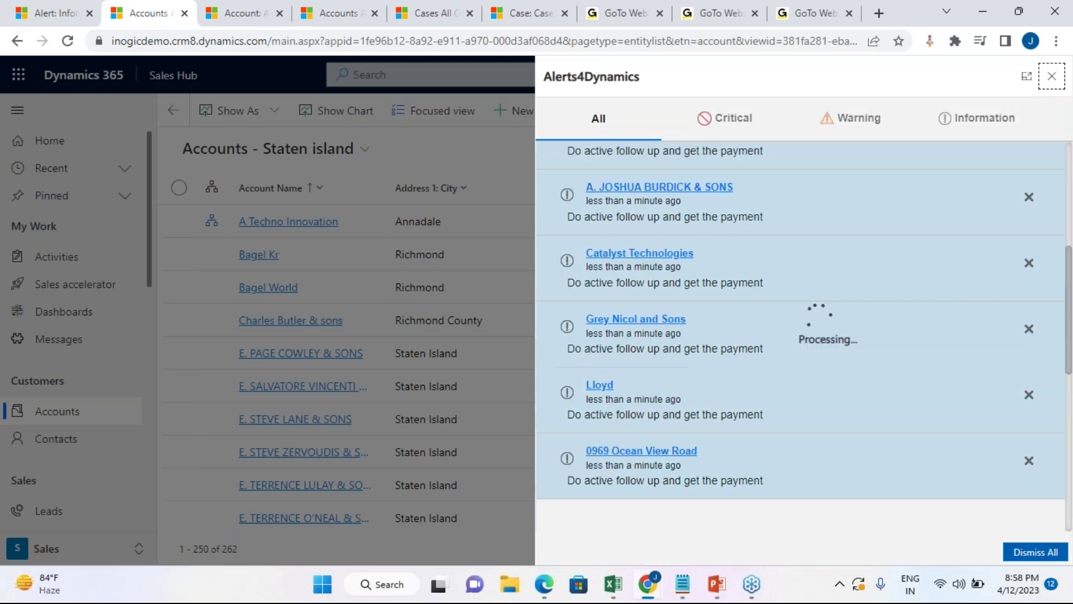
scroll(725, 330, "down", 1)
scroll(724, 330, "up", 5)
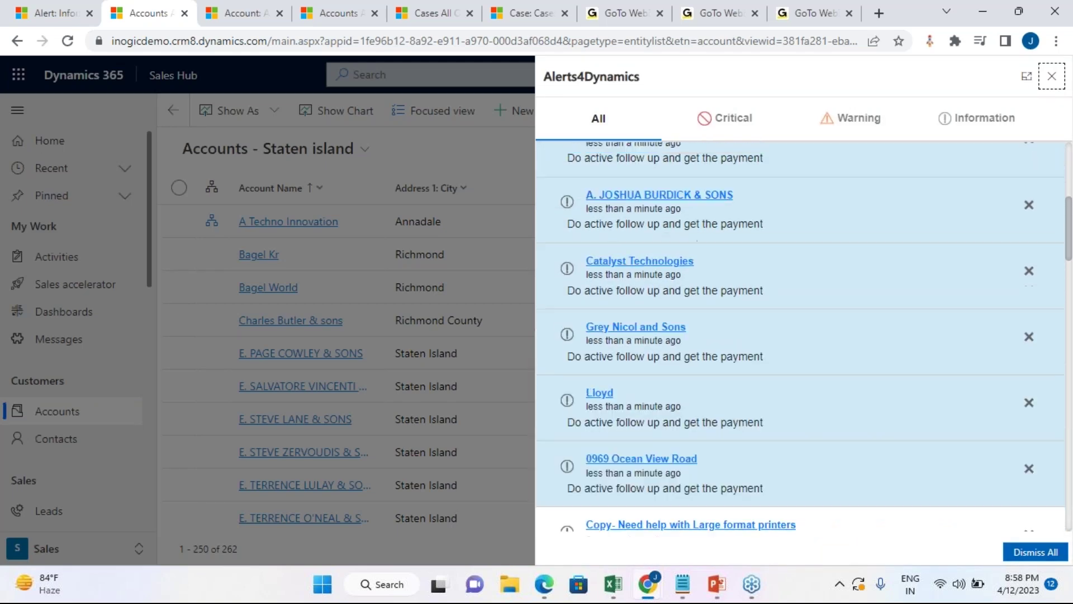
scroll(722, 323, "up", 4)
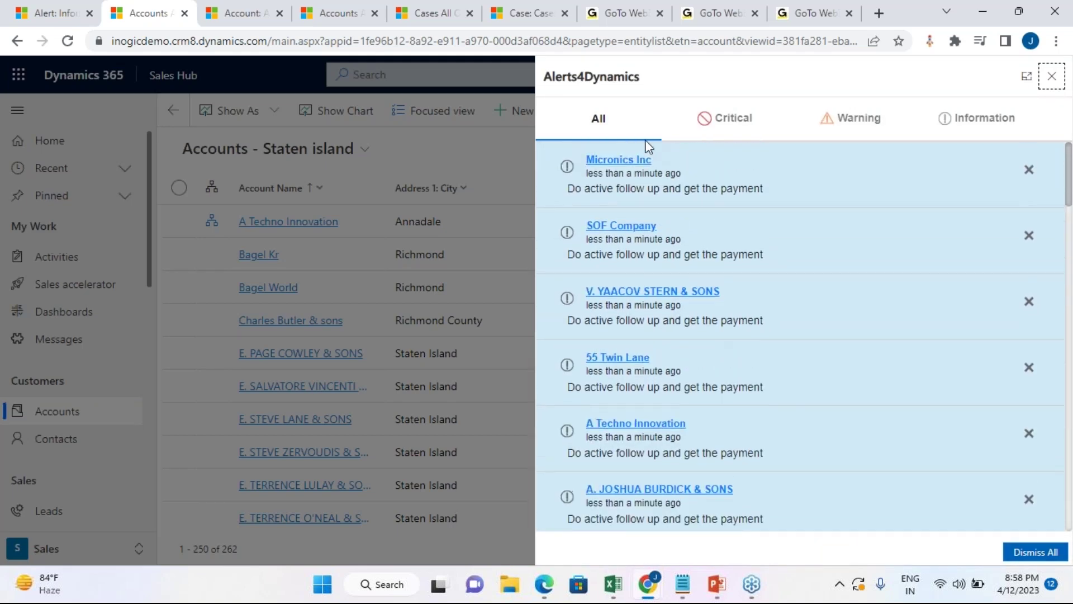
scroll(636, 321, "down", 6)
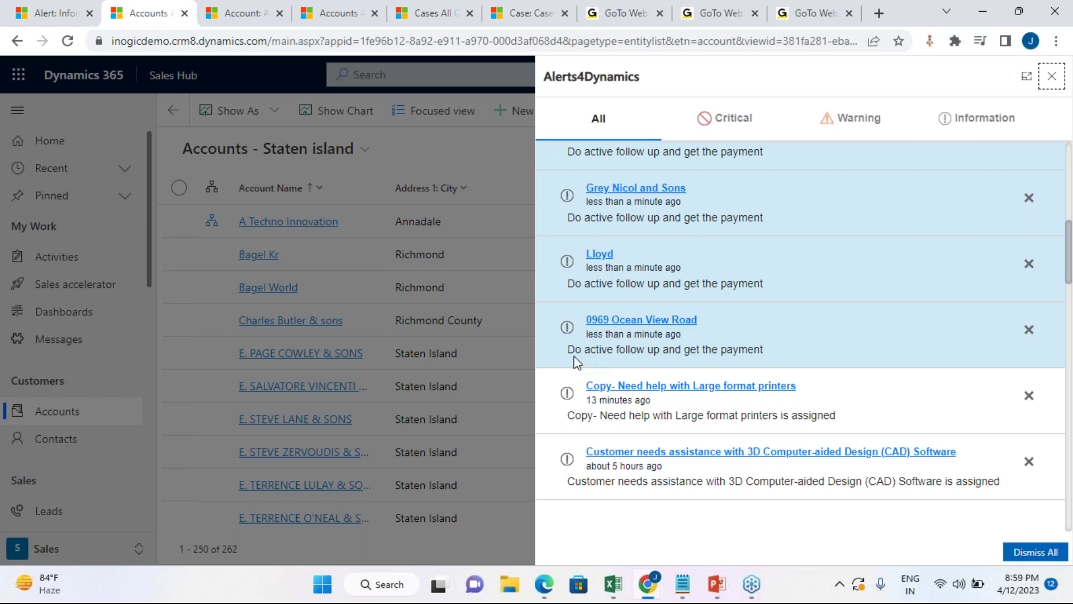
left_click_drag(568, 352, 788, 349)
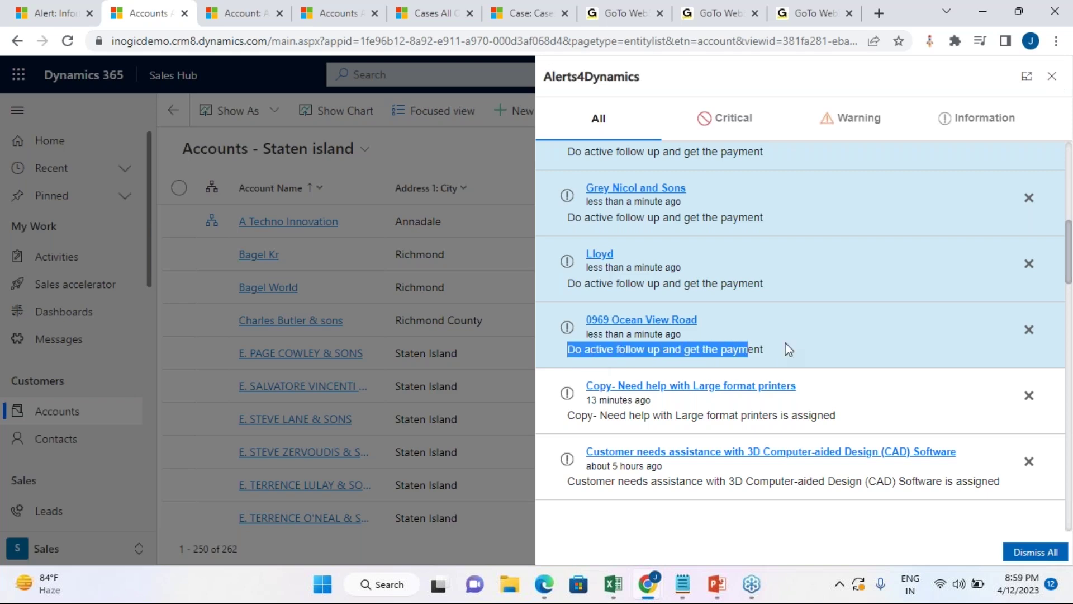
left_click(804, 343)
scroll(634, 337, "up", 1)
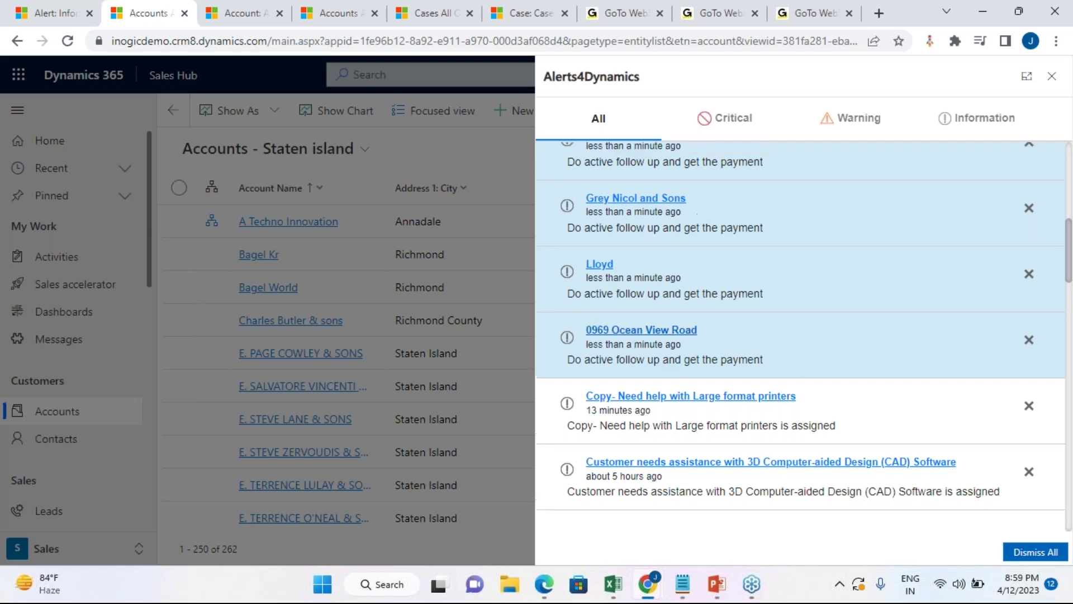
scroll(686, 210, "up", 6)
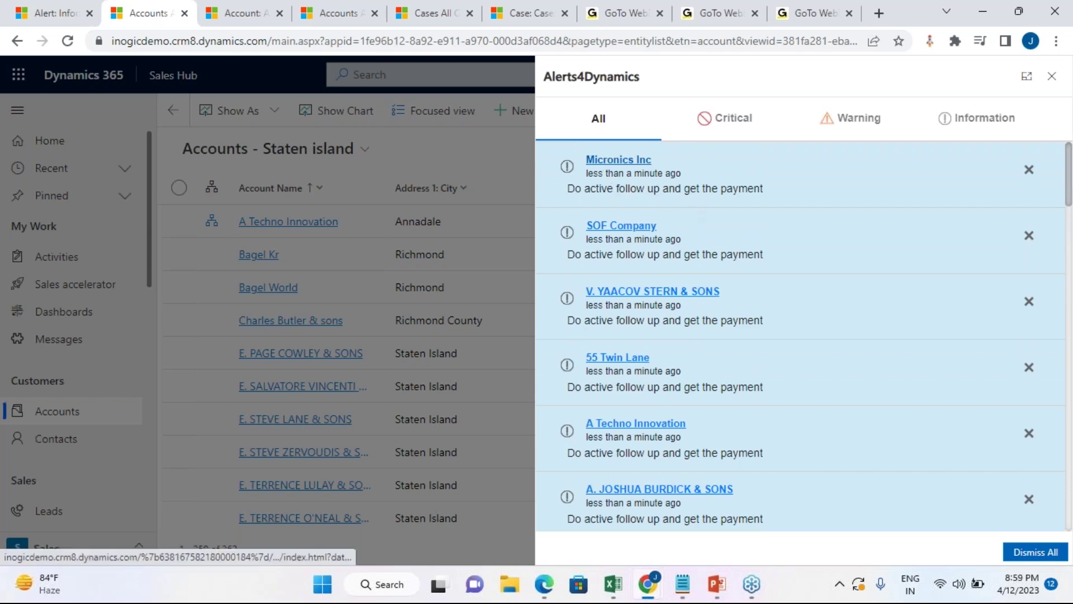
left_click(618, 160)
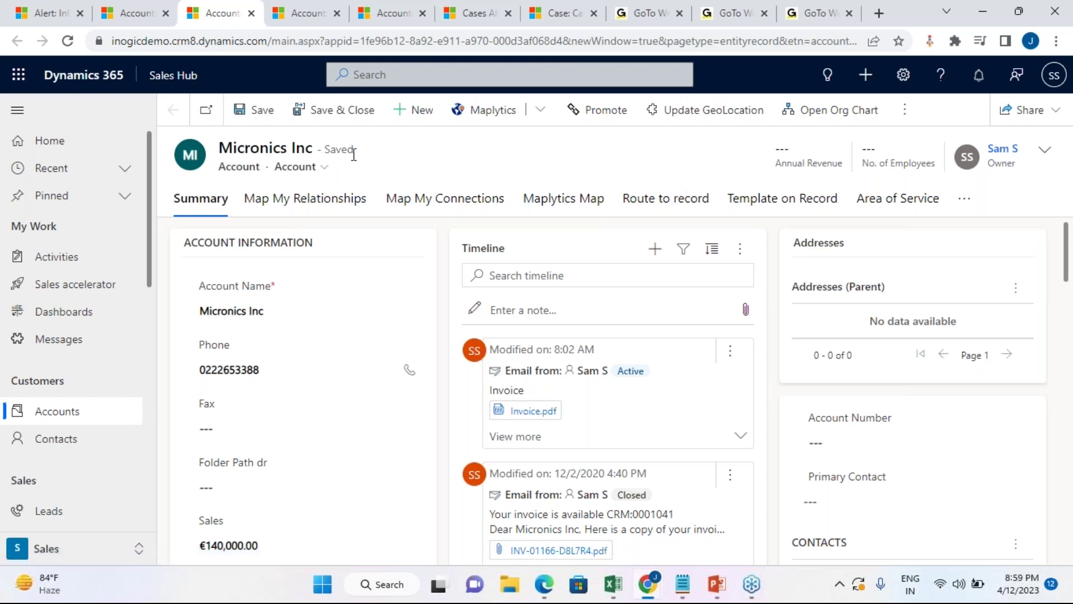
Step: Recheck the notifications on the Accounts tab, then switch back to the Invoice Due Account notification alert
left_click(132, 7)
scroll(797, 304, "down", 10)
scroll(797, 304, "up", 5)
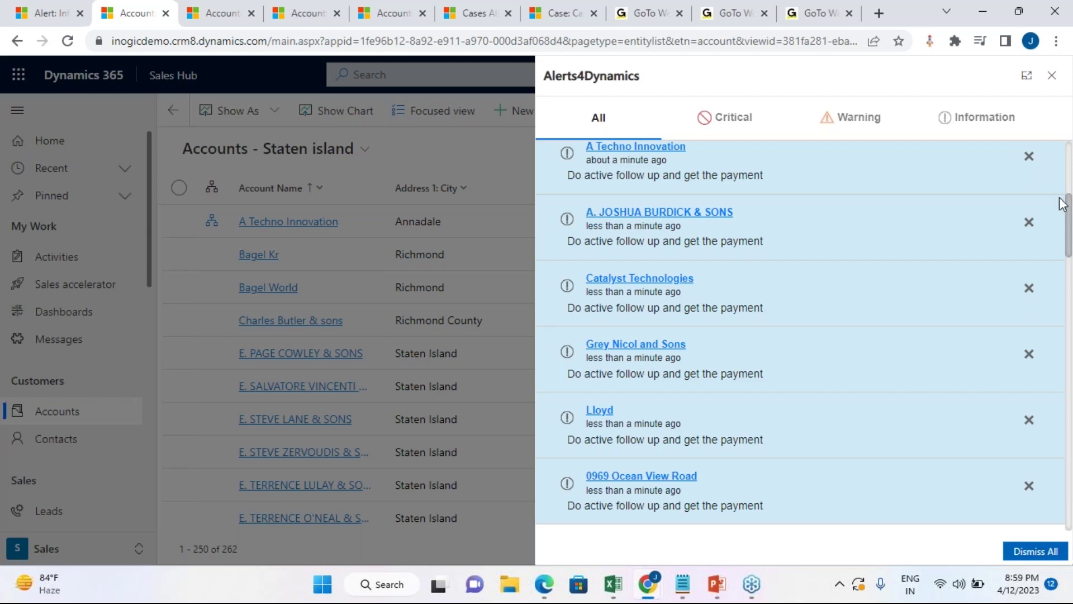
scroll(797, 333, "up", 5)
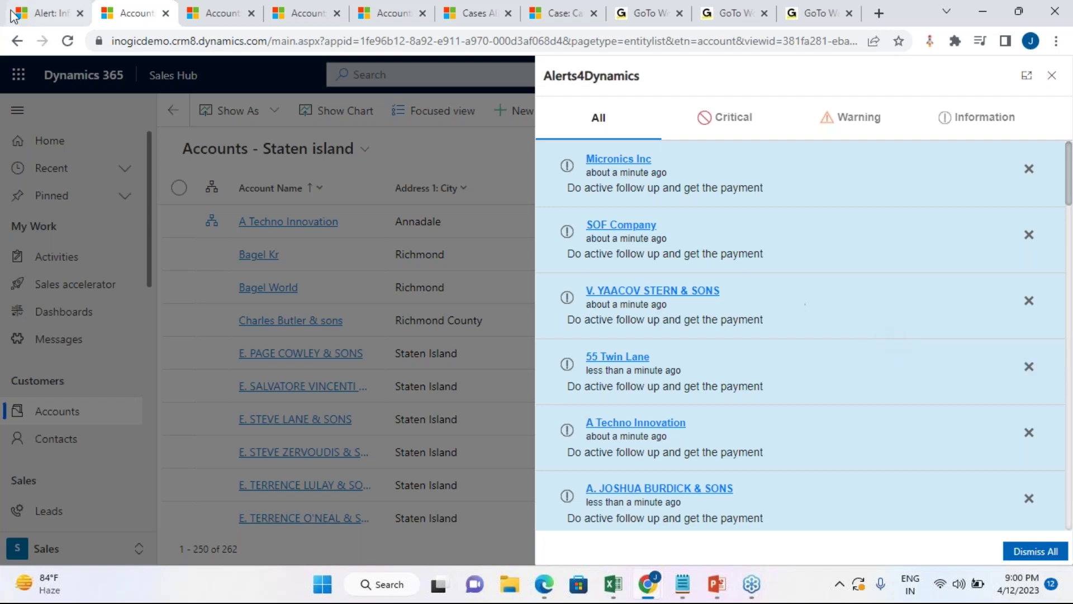
key("ctrl+shift+Tab")
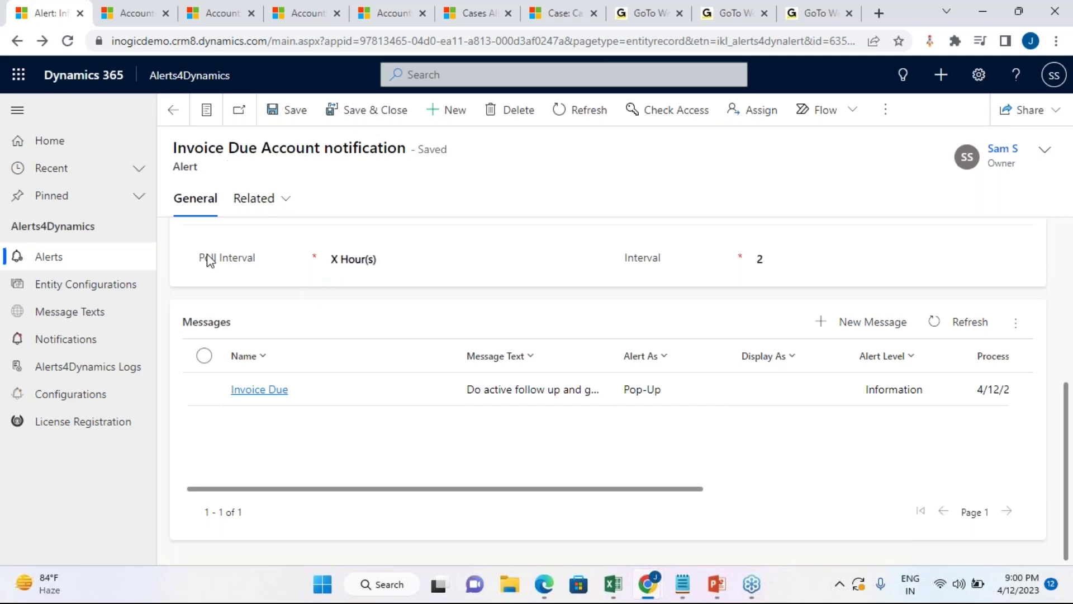
Step: Review the alert's Fetch XML, Interval and Messages sections, then return to the 25 Active Alerts
scroll(257, 330, "up", 3)
scroll(428, 256, "up", 3)
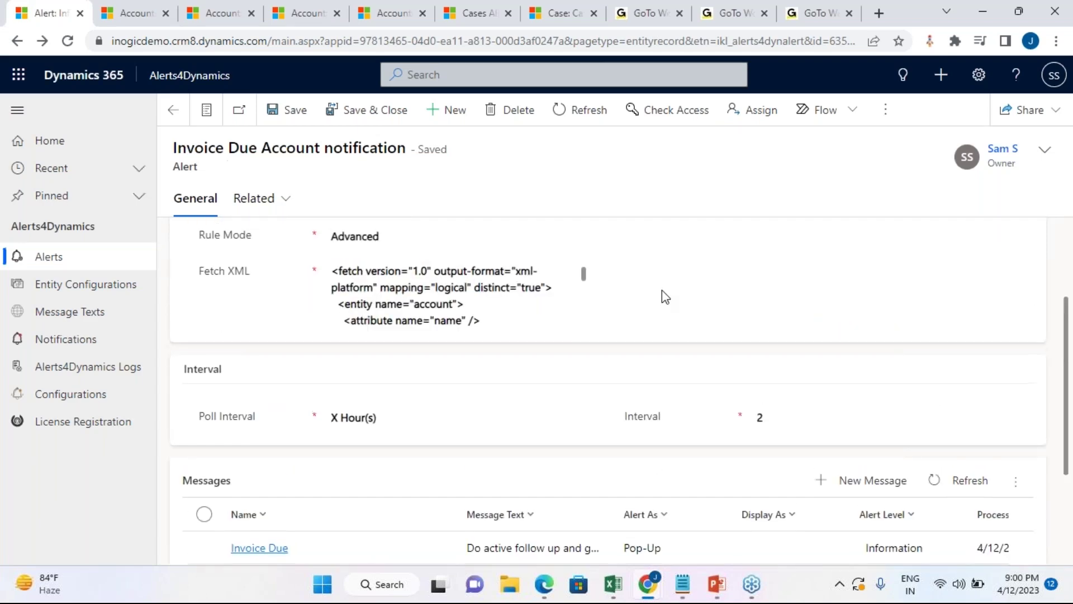
scroll(659, 297, "up", 3)
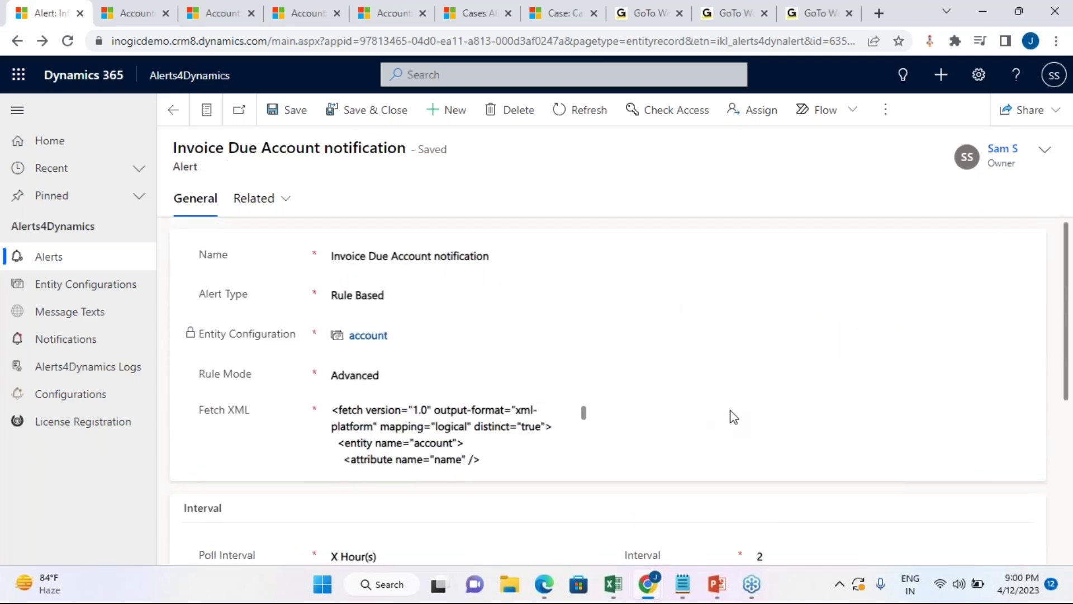
scroll(731, 414, "down", 5)
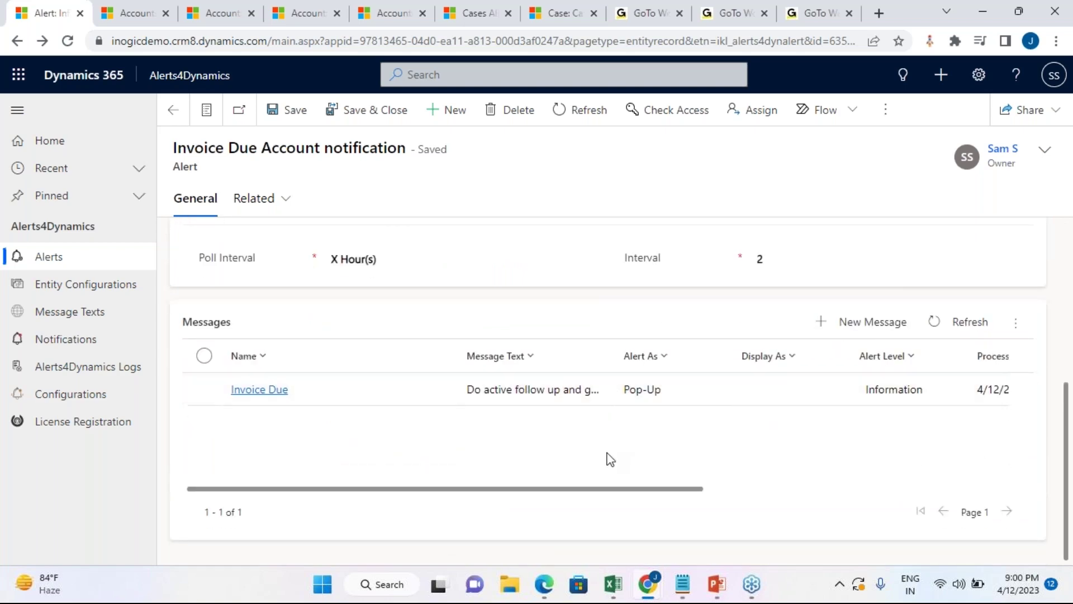
scroll(609, 458, "up", 5)
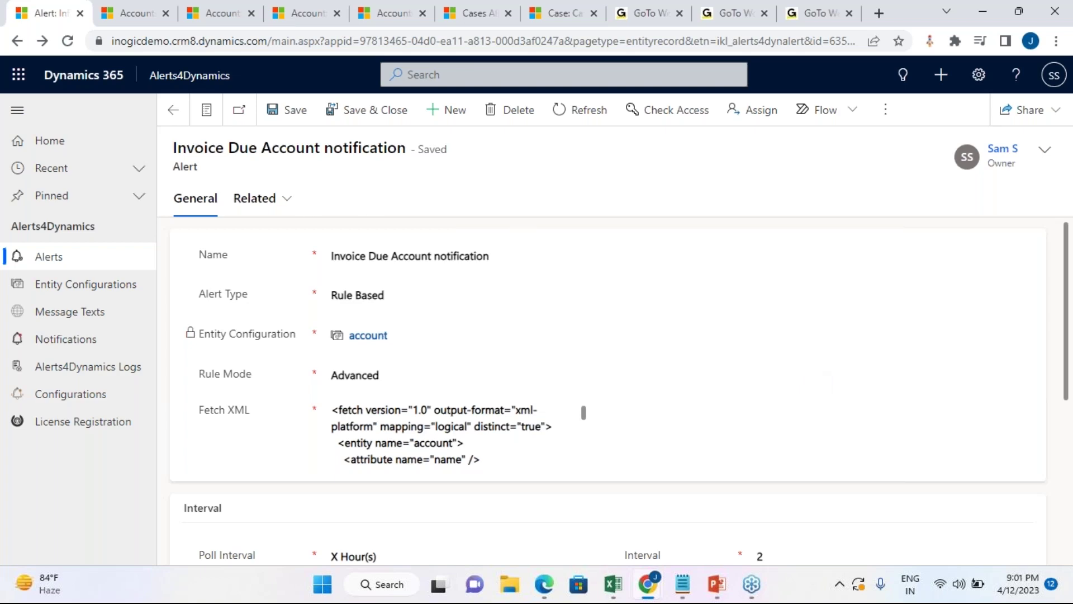
left_click(175, 123)
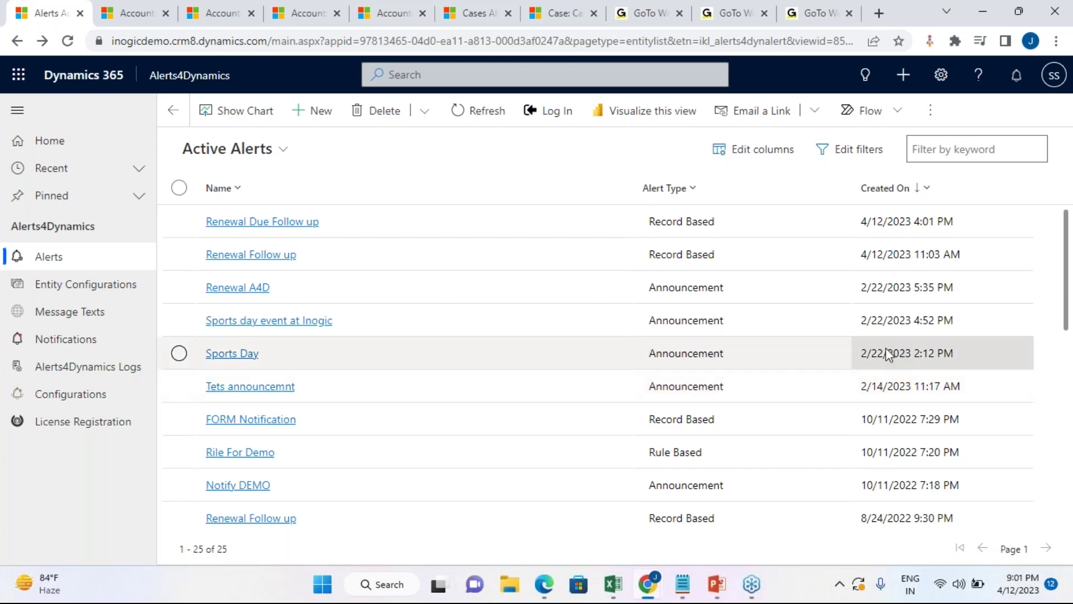
Step: Open the E. STEVE LANE & SONS account from the Staten island accounts list
left_click(236, 7)
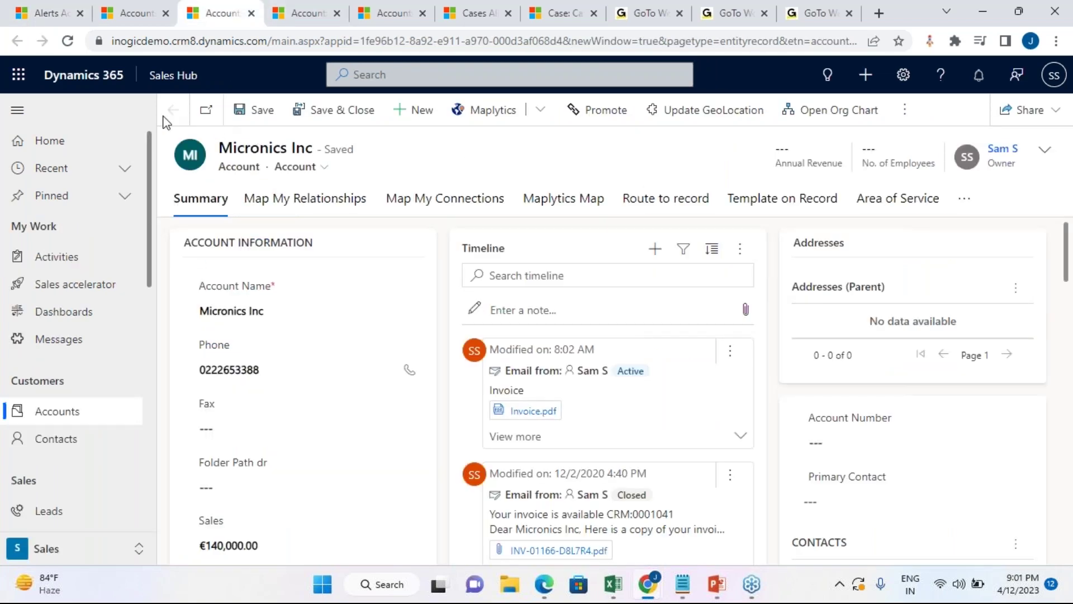
left_click(291, 6)
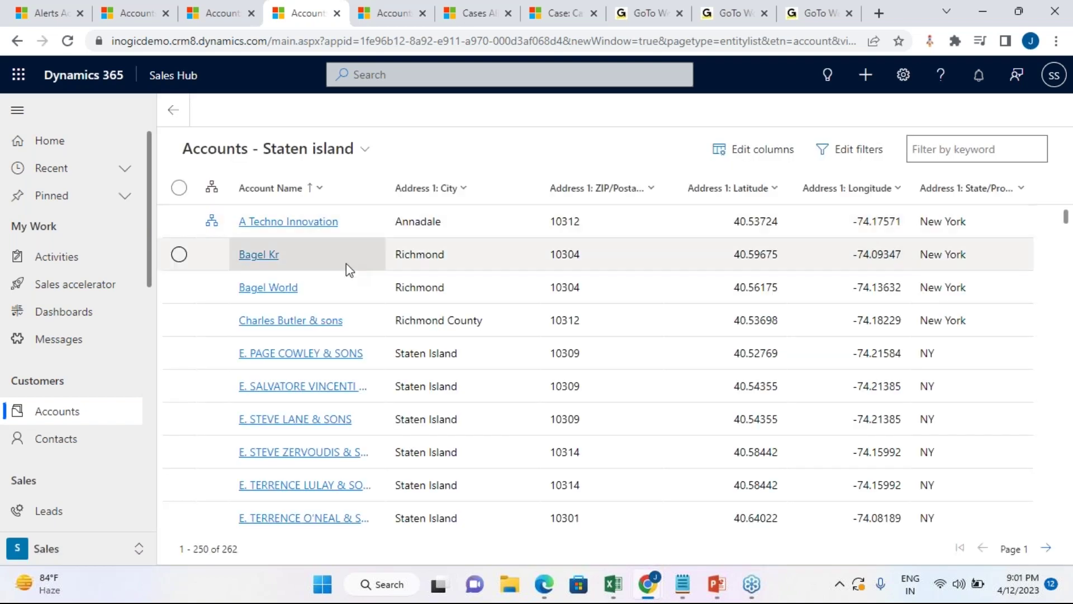
scroll(306, 332, "down", 2)
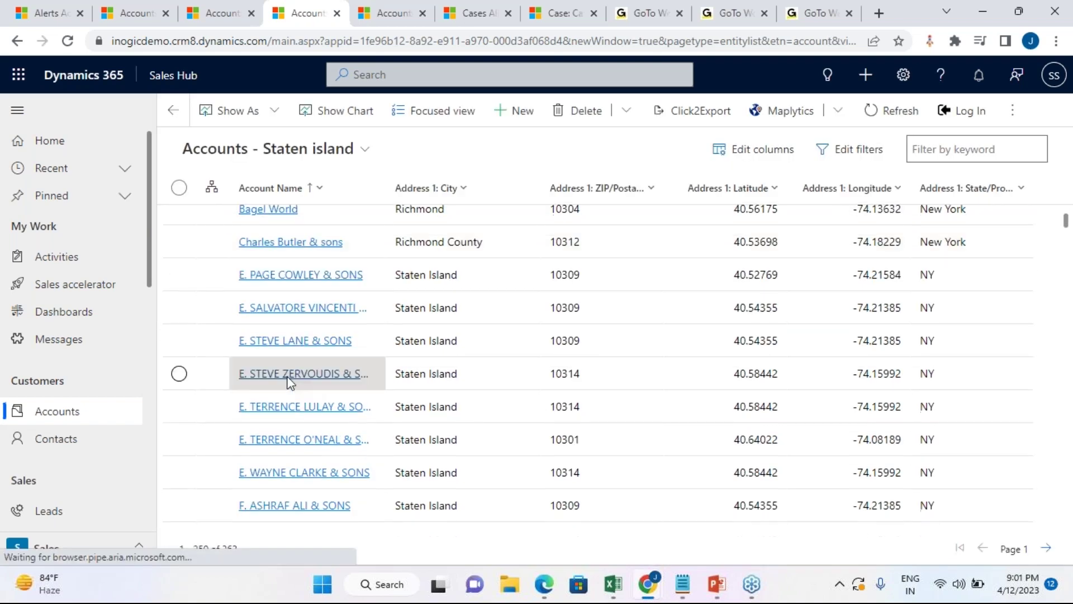
left_click(286, 342)
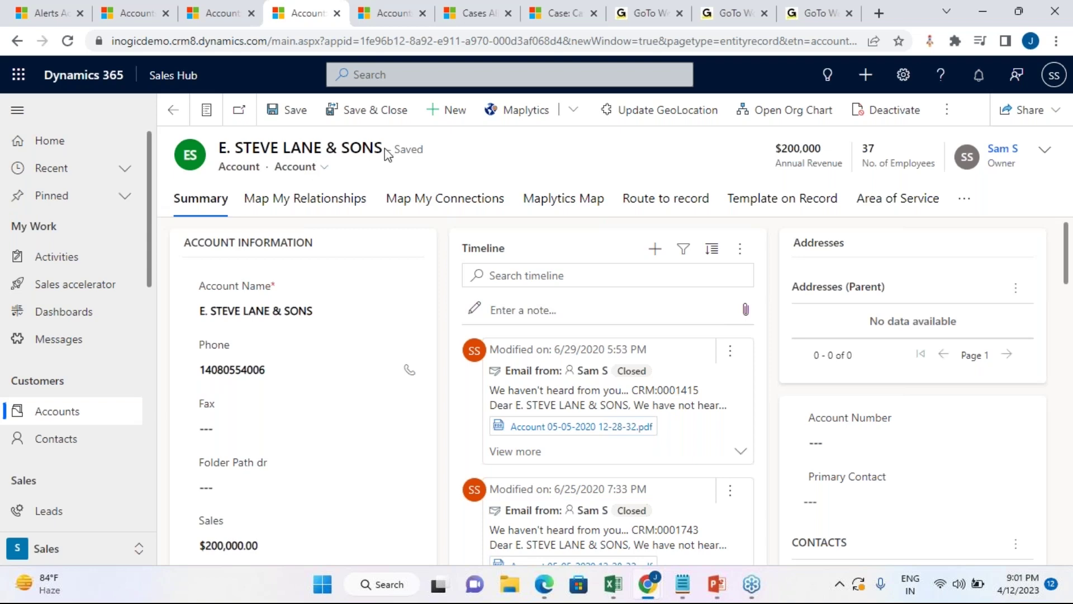
left_click_drag(388, 152, 302, 156)
Step: Show the E. STEVE LANE & SONS account's Alerts associated view, which contains no alerts
left_click(302, 157)
left_click(963, 202)
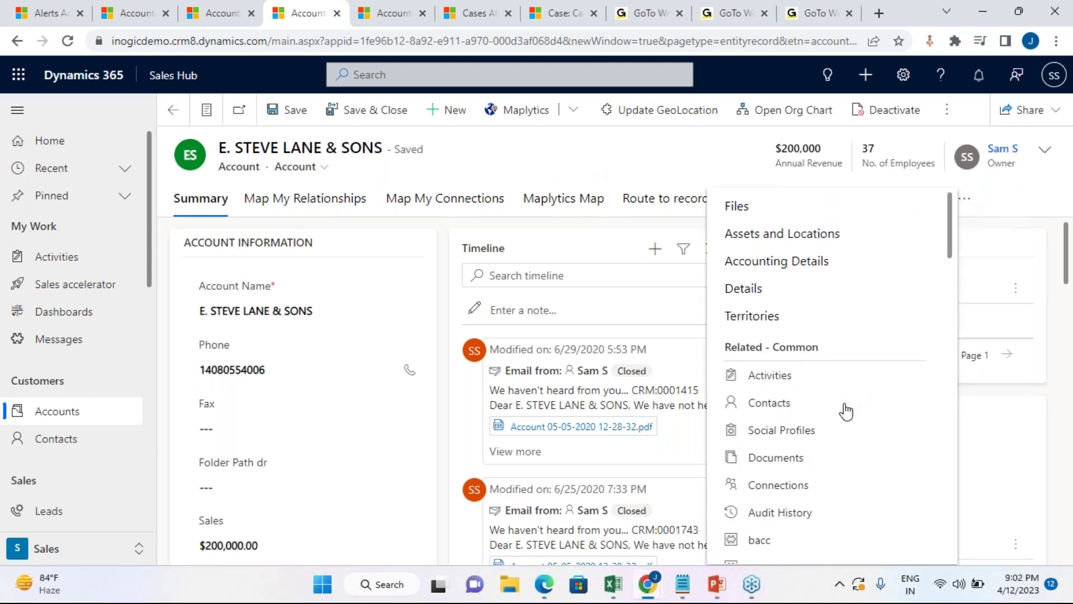
scroll(860, 393, "down", 8)
scroll(846, 411, "down", 2)
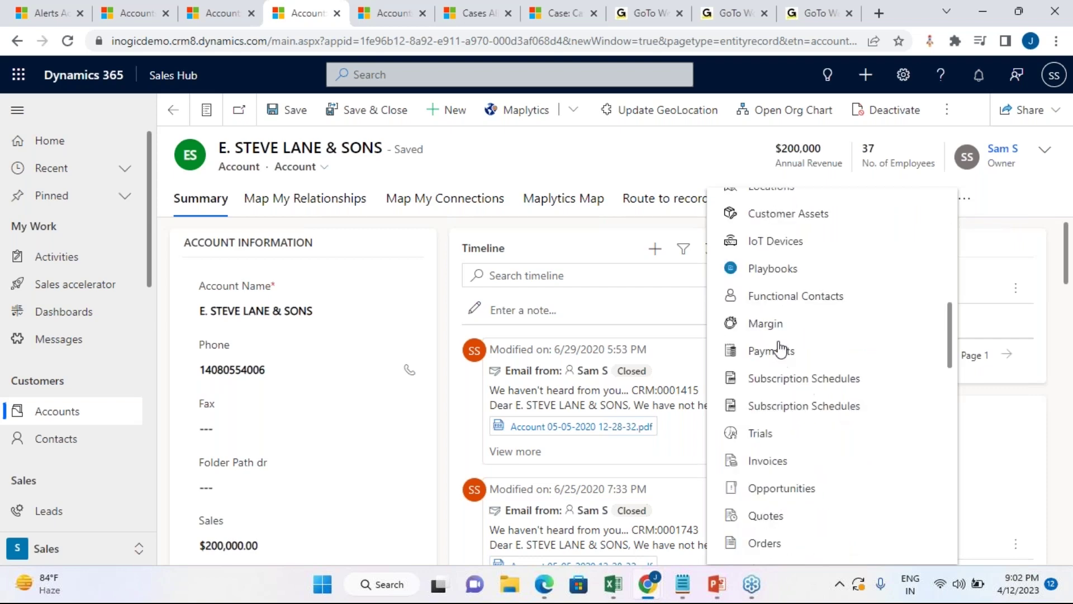
scroll(803, 405, "down", 5)
scroll(803, 405, "down", 5)
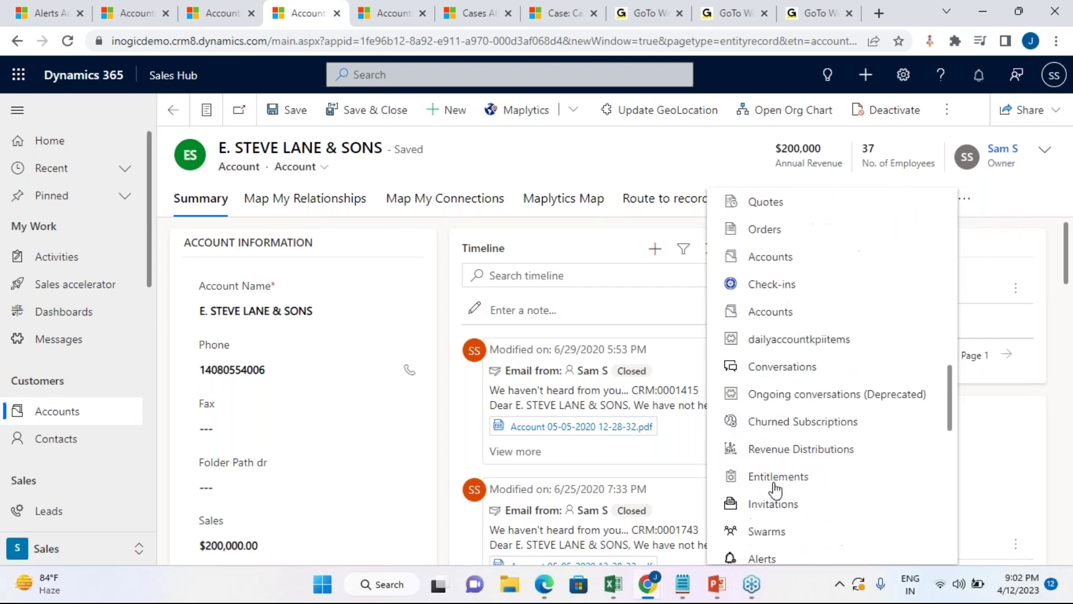
left_click(765, 403)
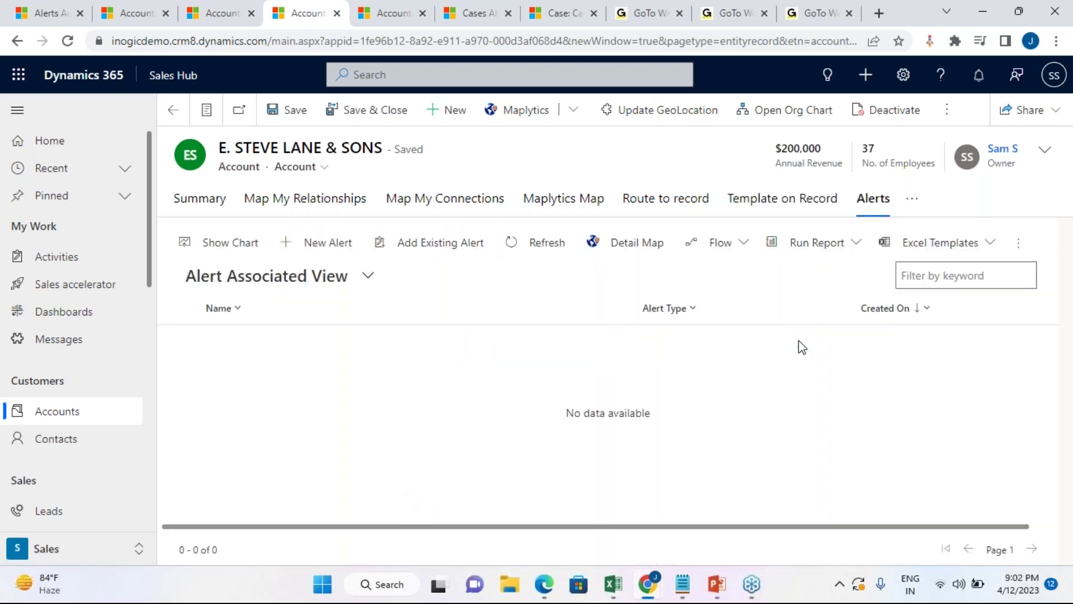
Step: Create a new Record Based account alert named 'Renewal Reminder' and save it
left_click(320, 246)
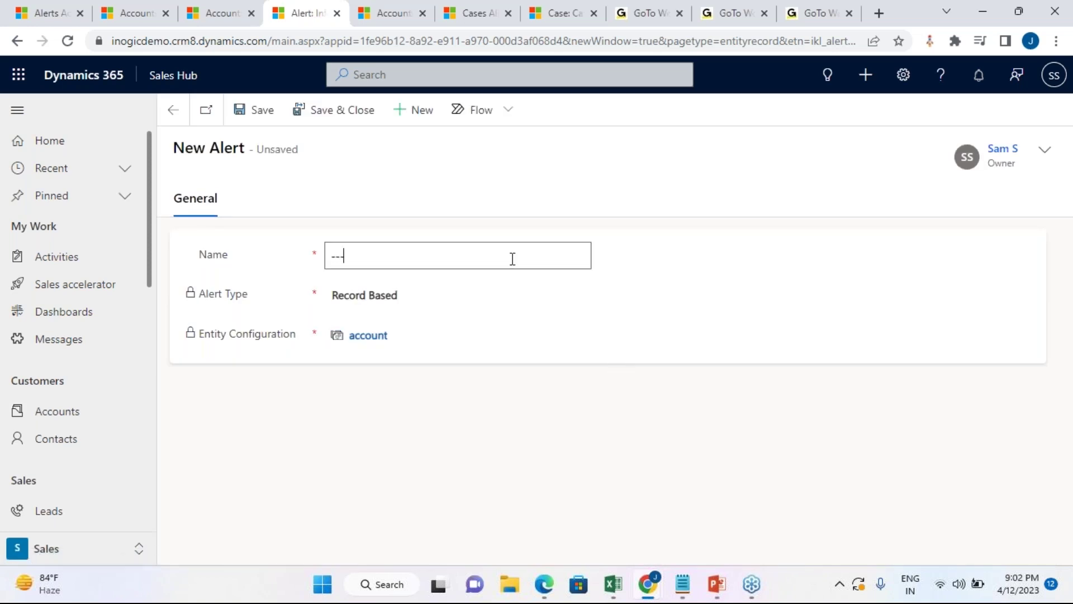
type("Z")
type("enewa")
type("l Reminder")
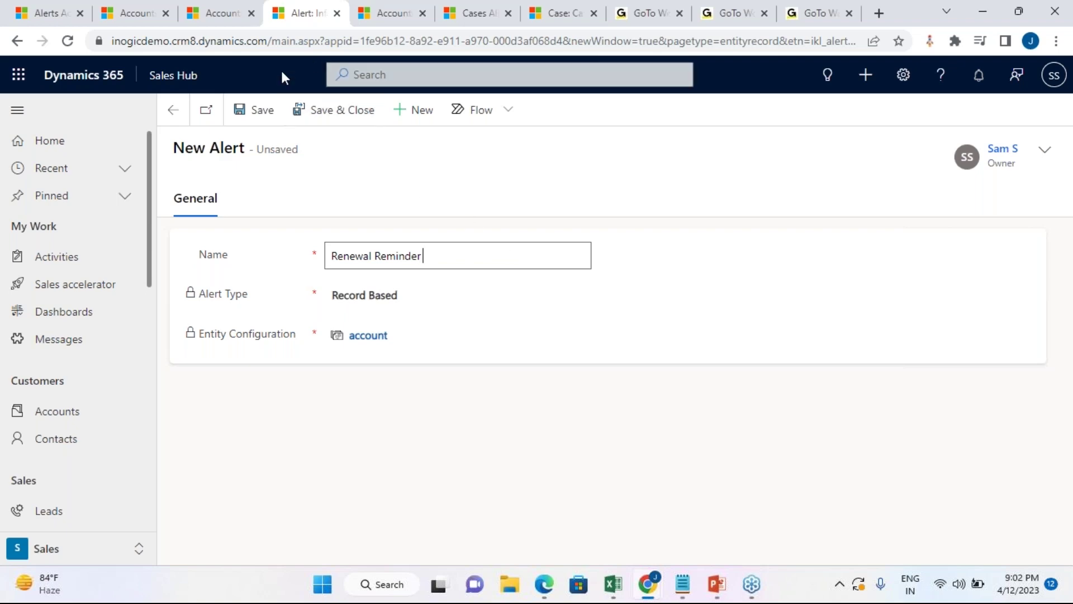
left_click(261, 114)
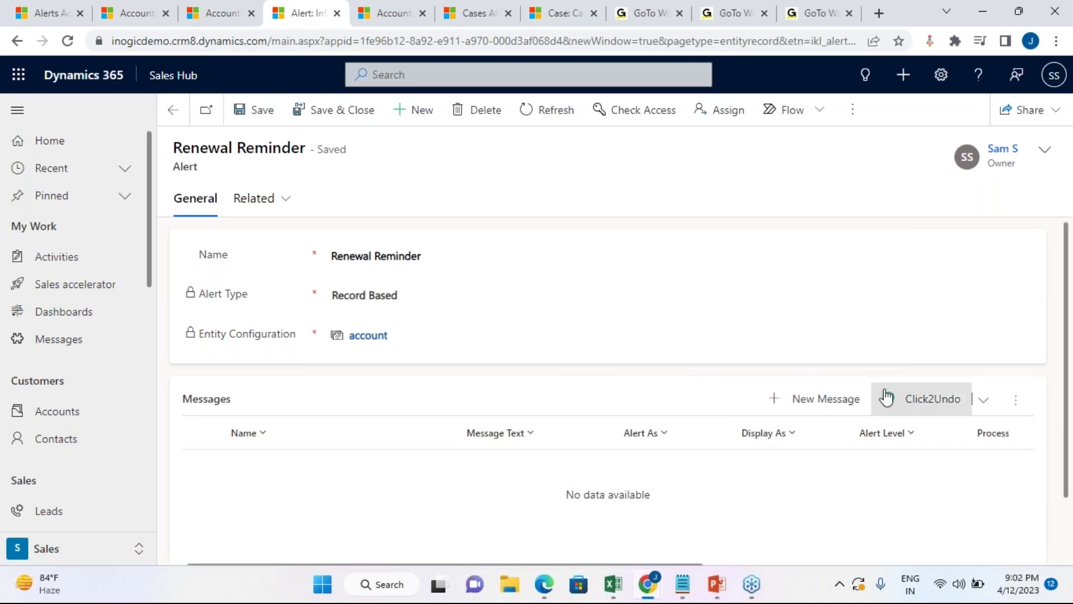
Step: Add a new message to the alert with process start date 4/12/2023
left_click(830, 407)
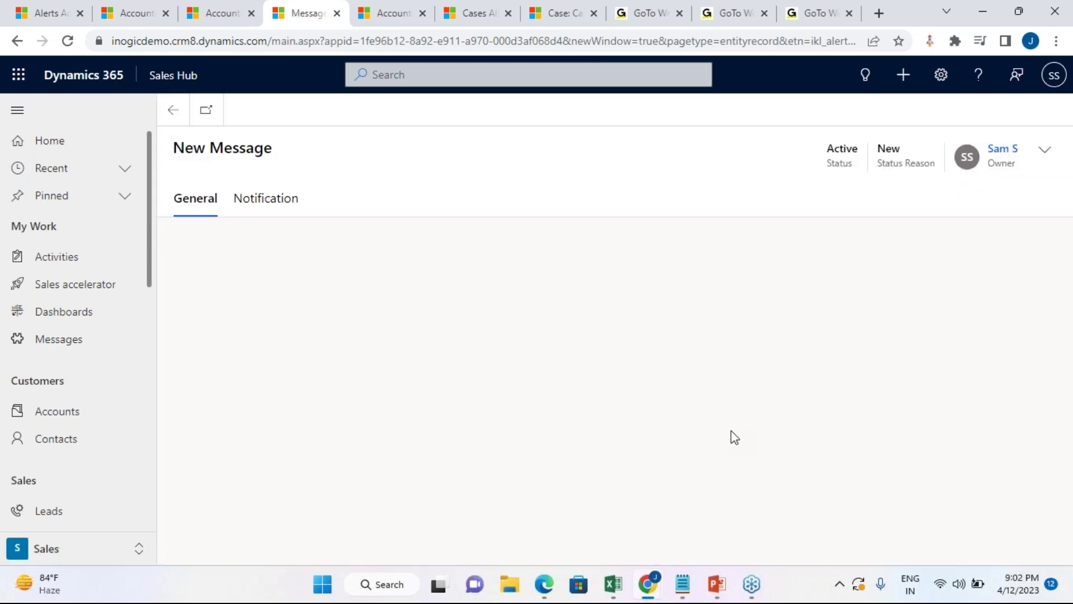
left_click(463, 380)
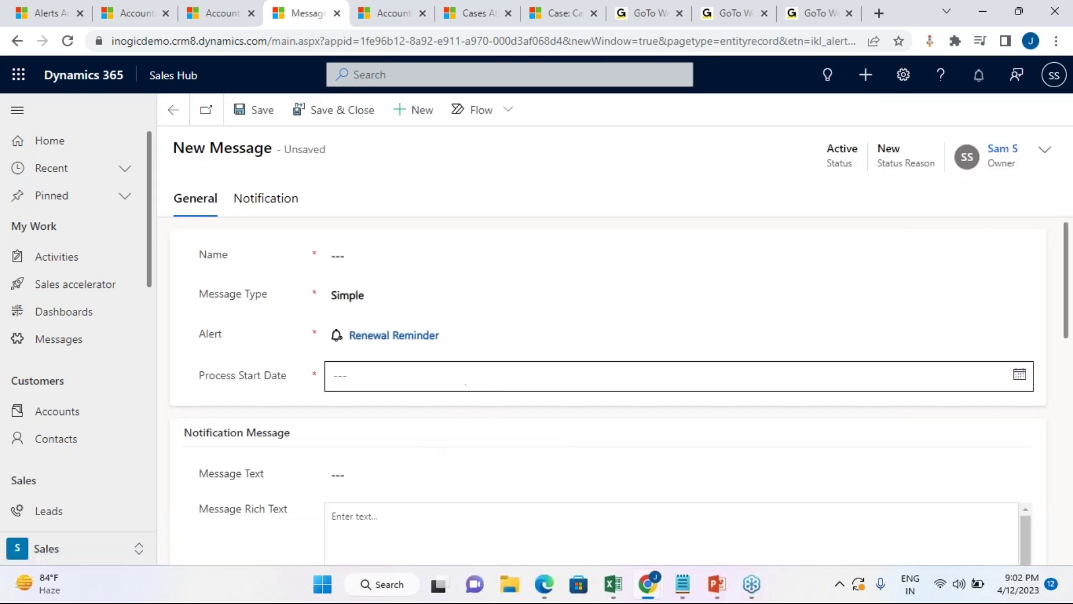
left_click(411, 267)
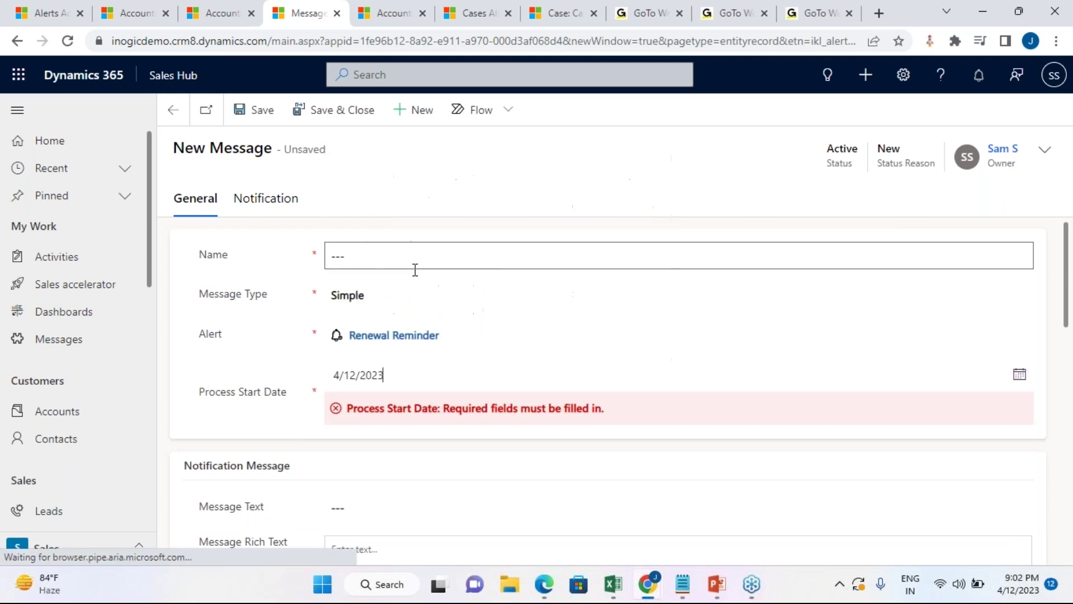
Step: Enter the message text 'Reminder for renewal follow up and try for upsell or cross sell', fixing the 'renwal' typo
left_click(431, 484)
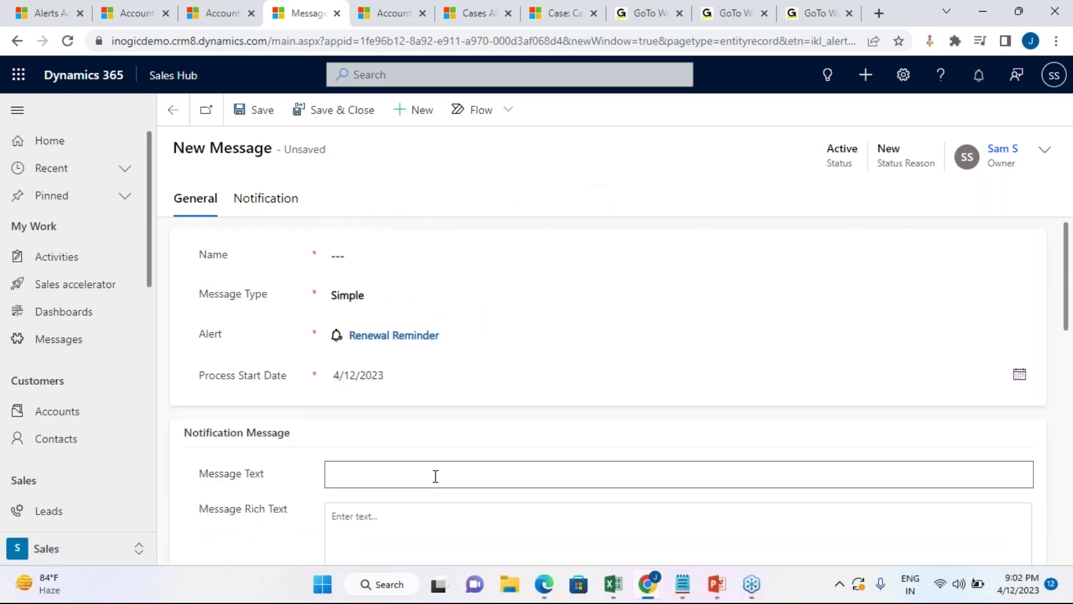
type("Remib")
type("der for renwal follow")
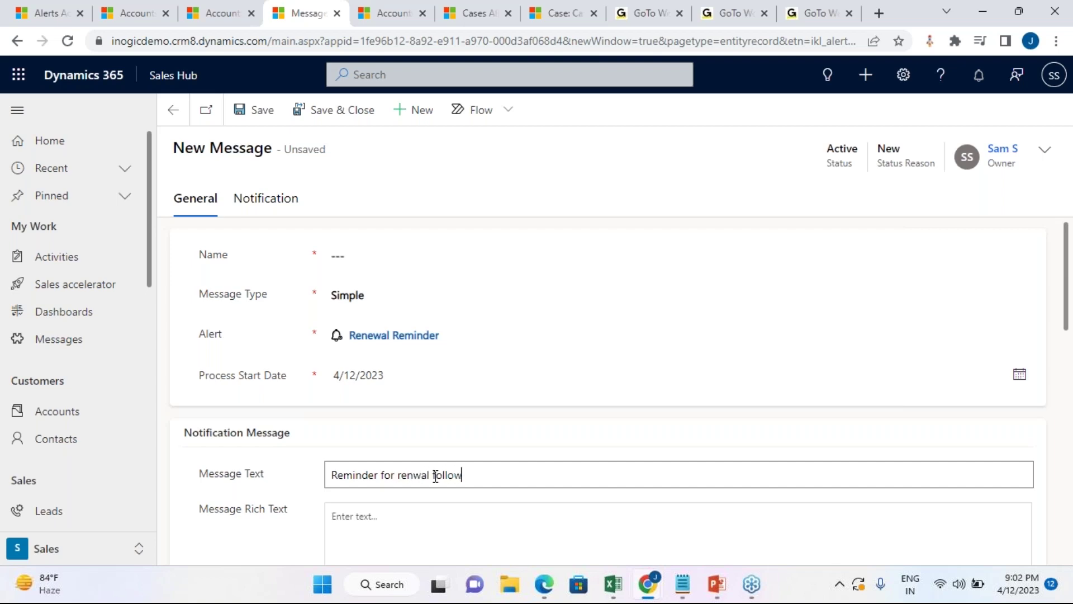
type(" up and try for upse")
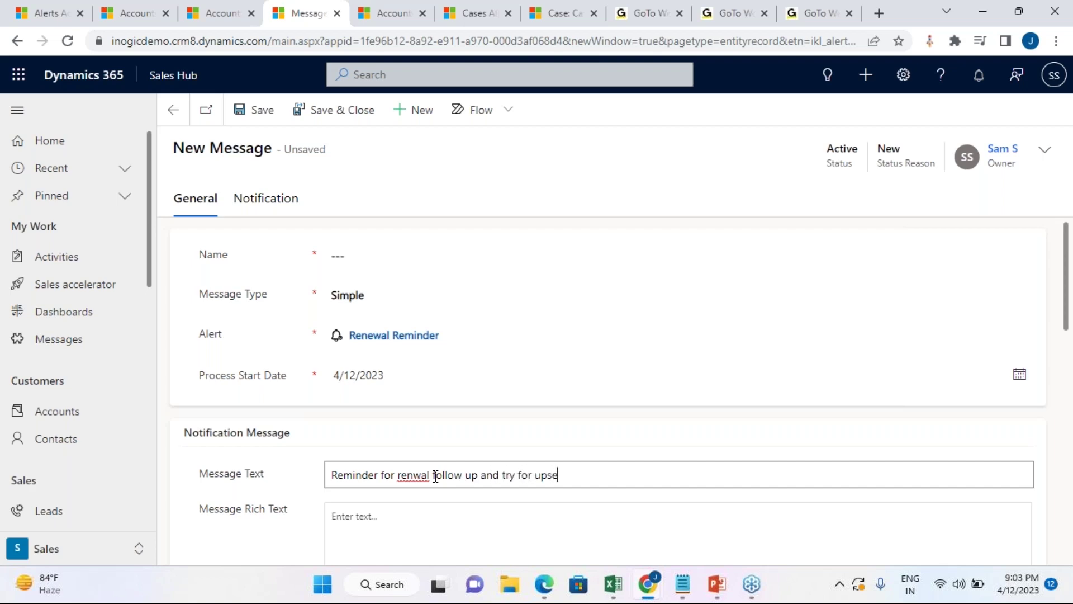
type("ll or cross sell")
right_click(411, 474)
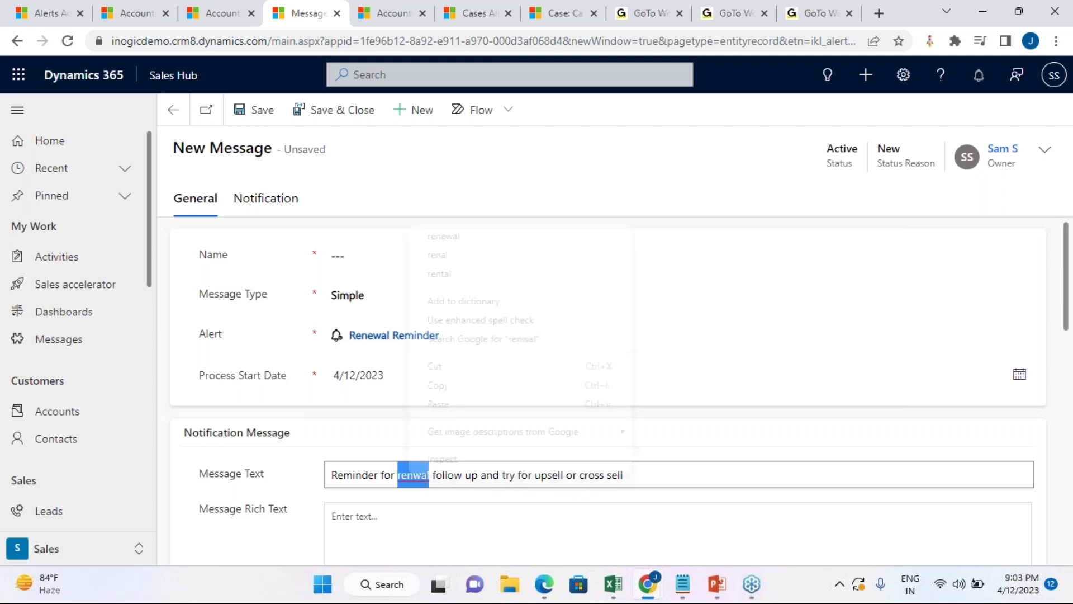
left_click(485, 237)
left_click(692, 486)
scroll(692, 487, "down", 5)
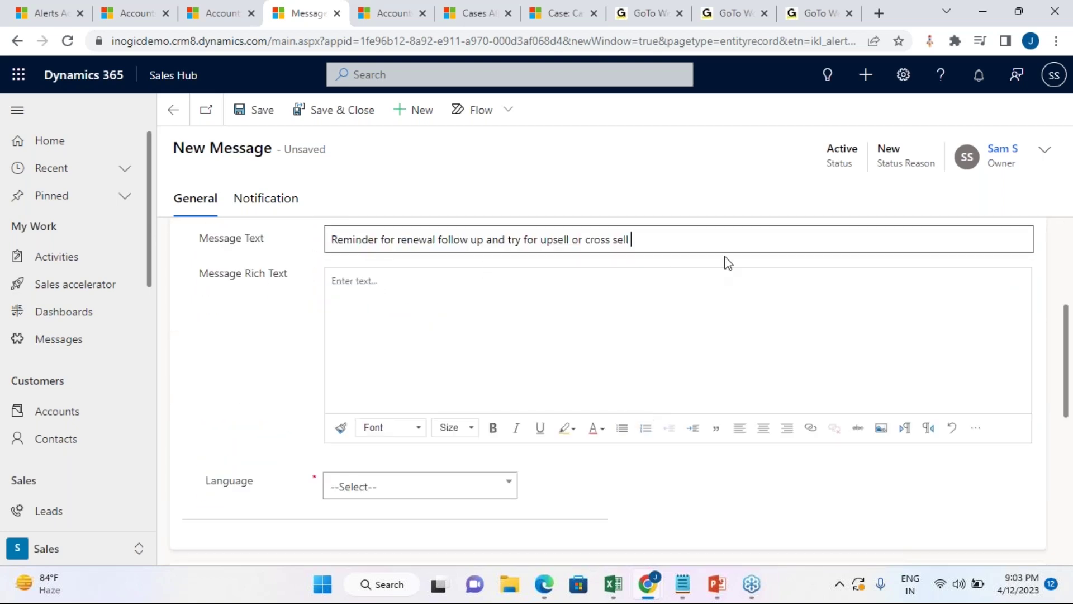
Step: Set the message language to English
left_click(709, 269)
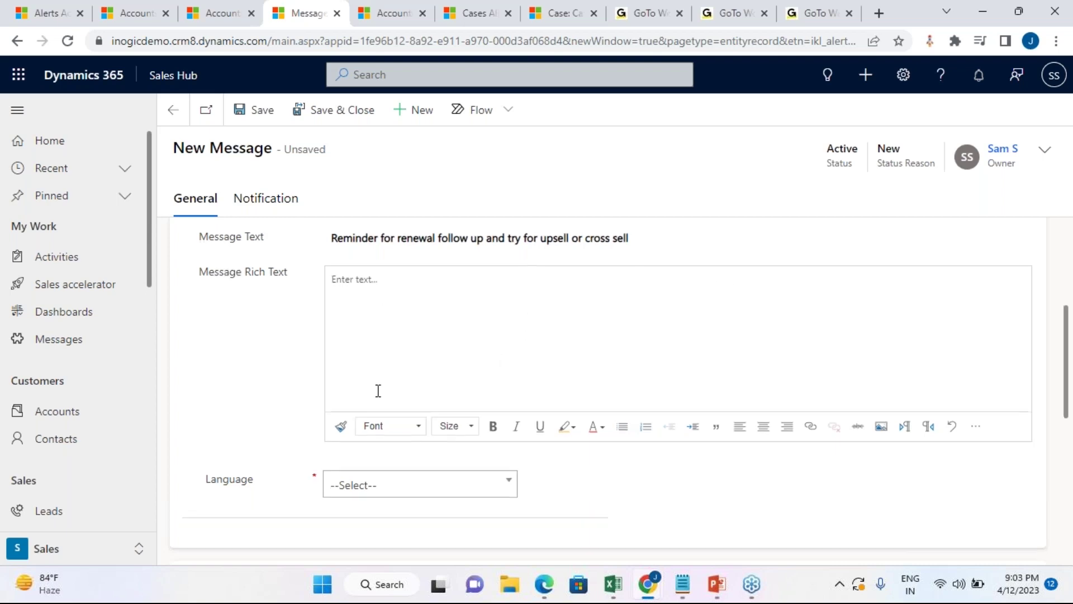
scroll(376, 390, "down", 2)
scroll(390, 307, "up", 3)
left_click(534, 386)
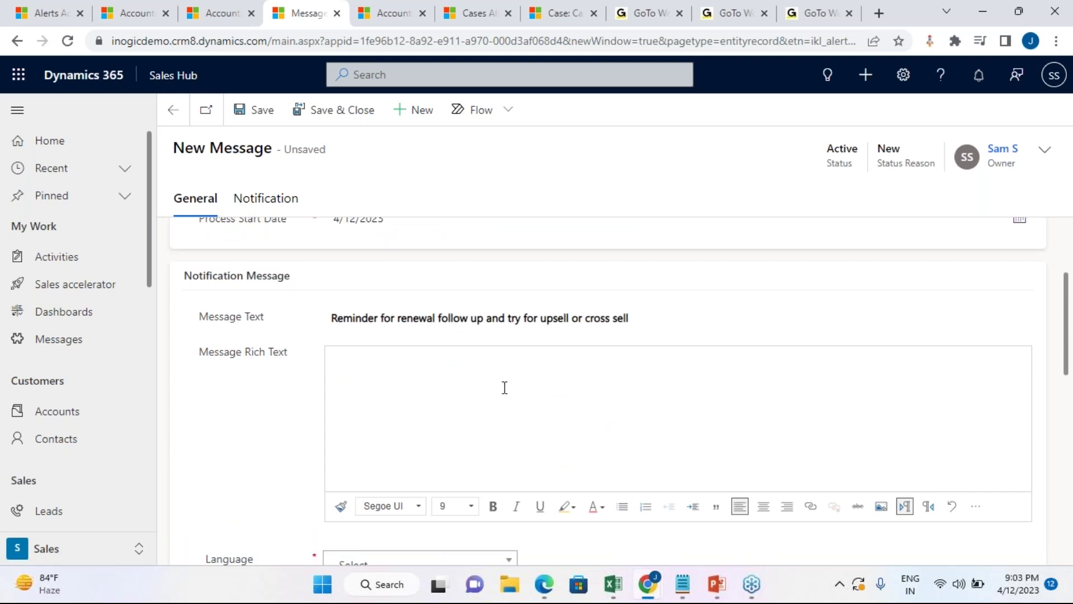
scroll(504, 387, "down", 4)
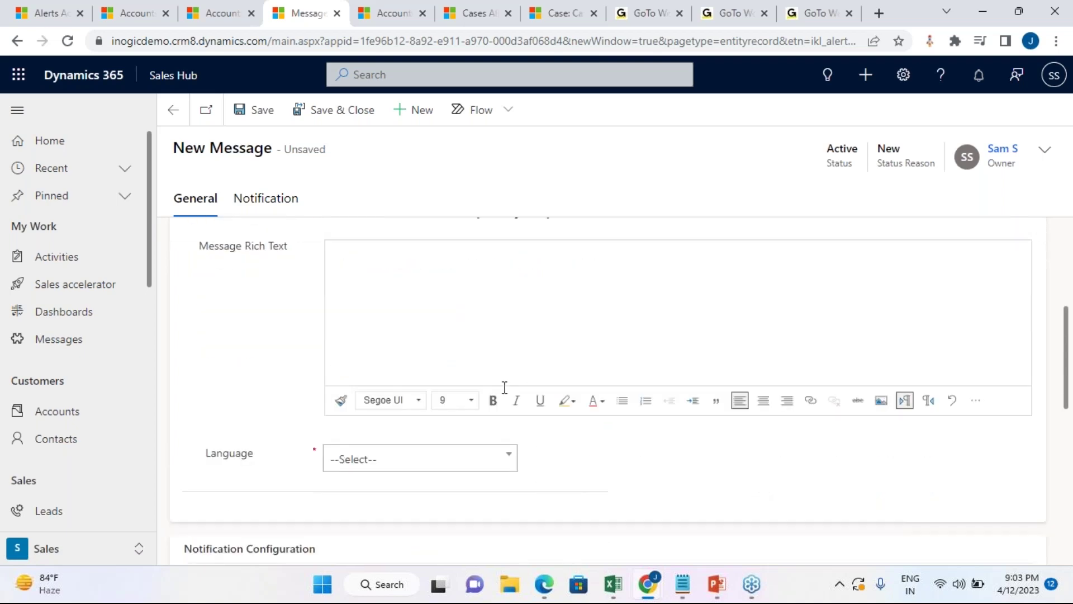
scroll(504, 387, "down", 2)
scroll(438, 316, "up", 4)
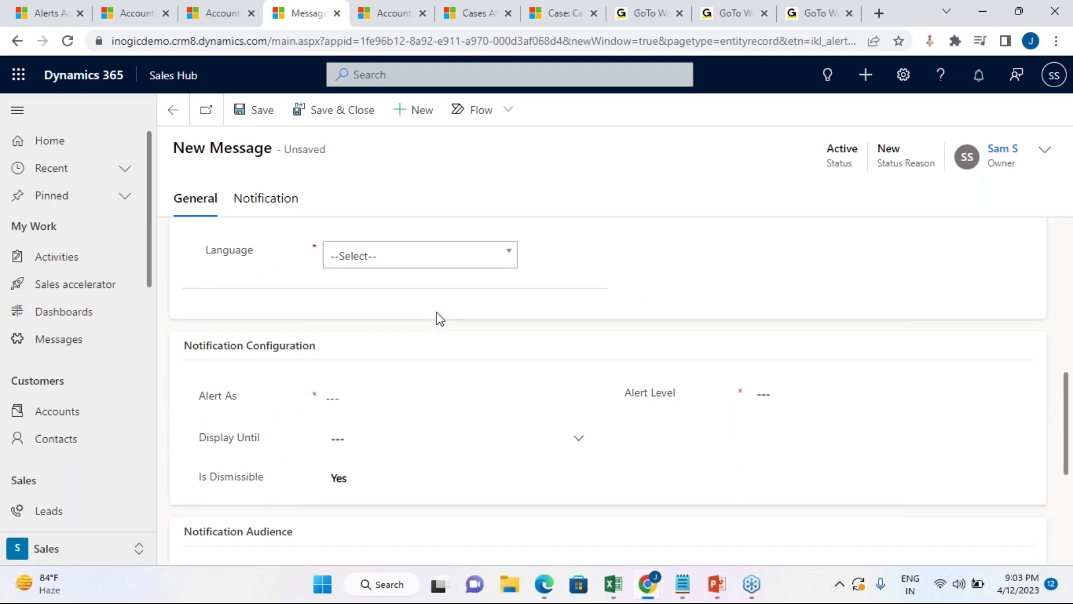
left_click(470, 485)
left_click(471, 560)
Step: Check the process start date calendar and keep the date at 4/12/2023
scroll(474, 352, "up", 1)
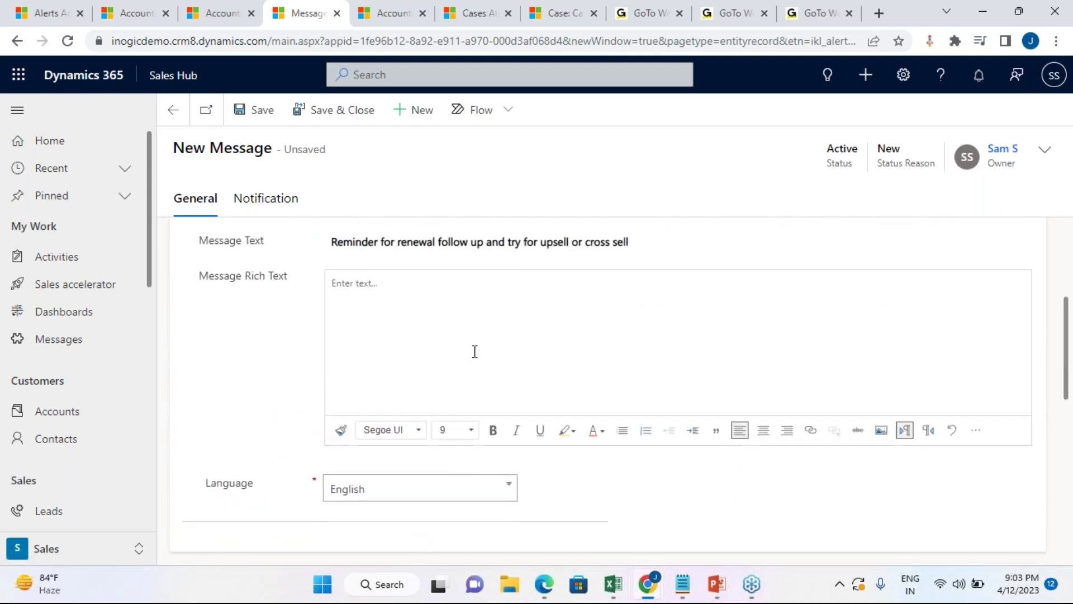
scroll(475, 352, "up", 2)
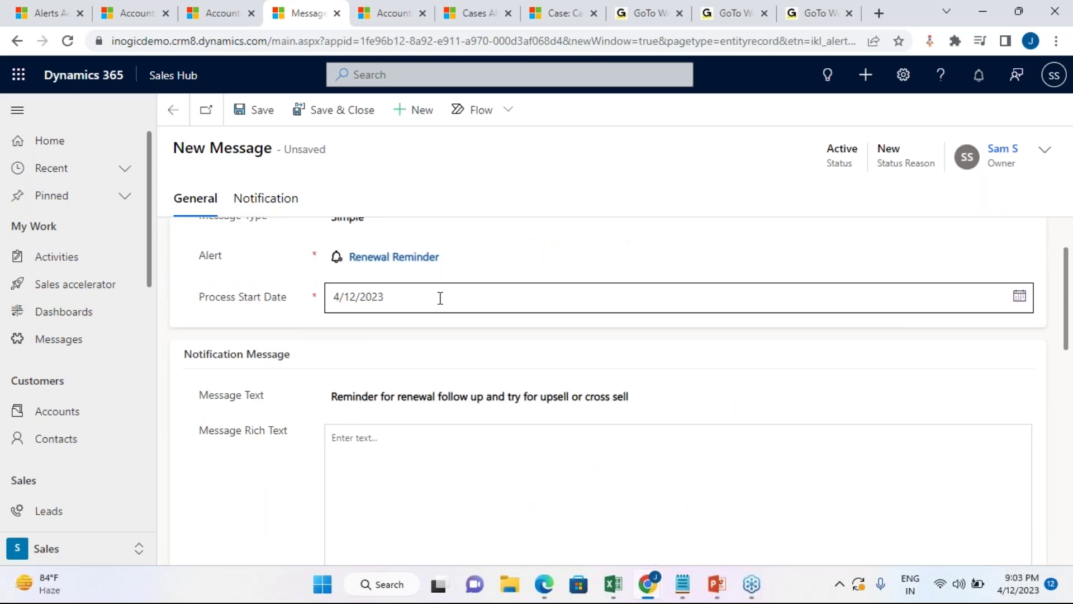
left_click(441, 297)
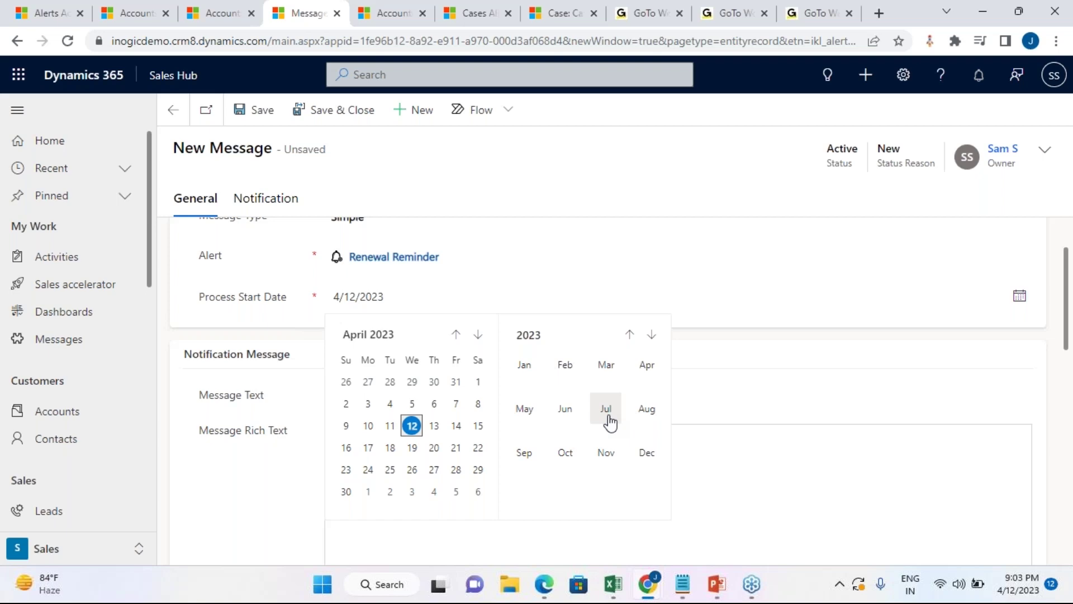
left_click(565, 413)
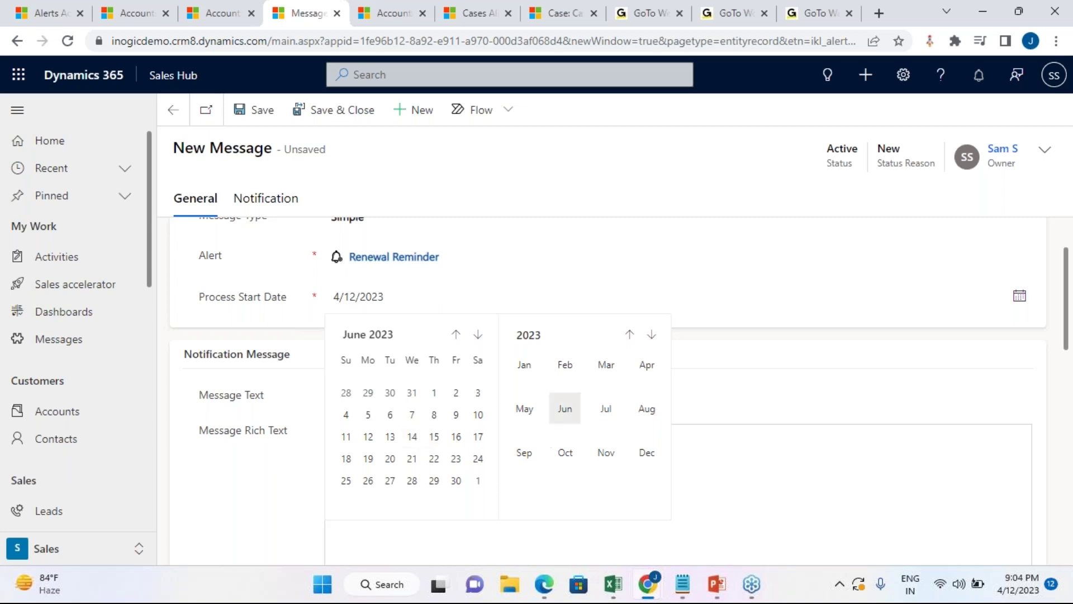
left_click(650, 373)
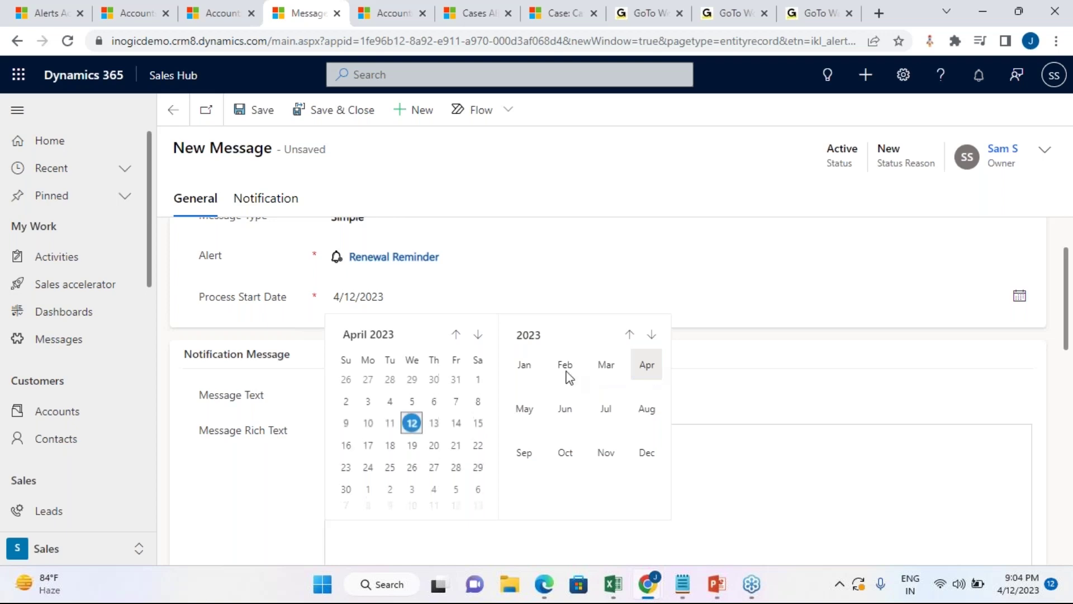
key("Escape")
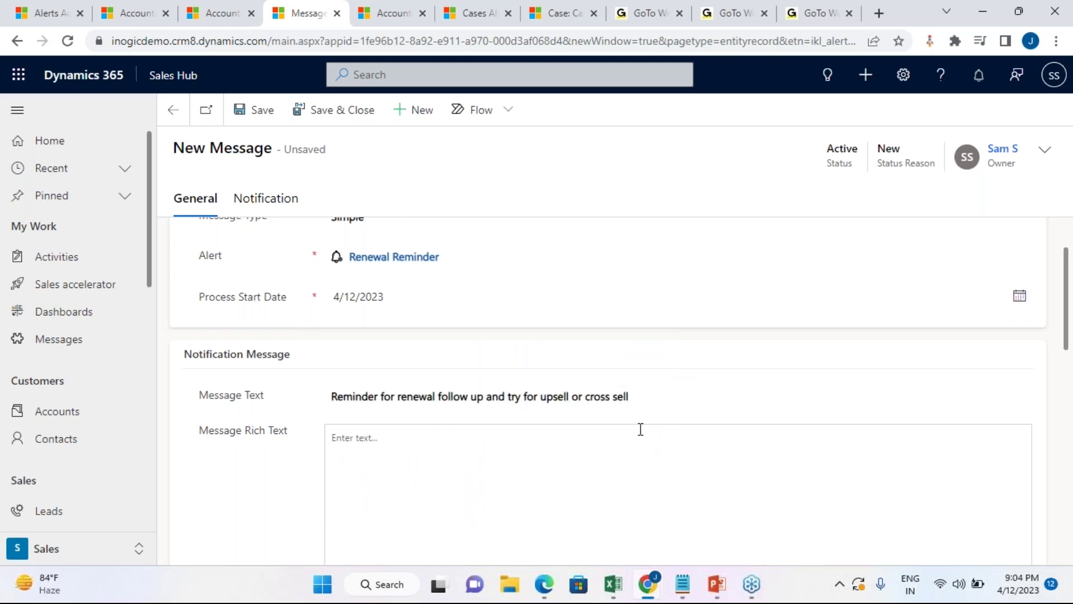
scroll(639, 429, "down", 10)
Step: Make the message alert as a Form Notification at Information level, then save
left_click(576, 233)
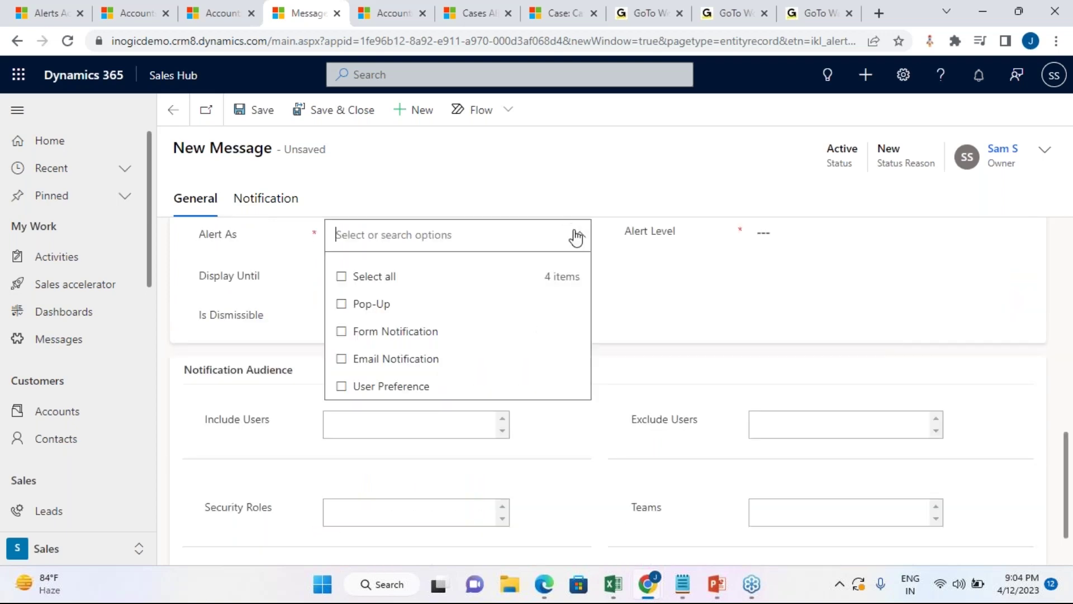
left_click(345, 333)
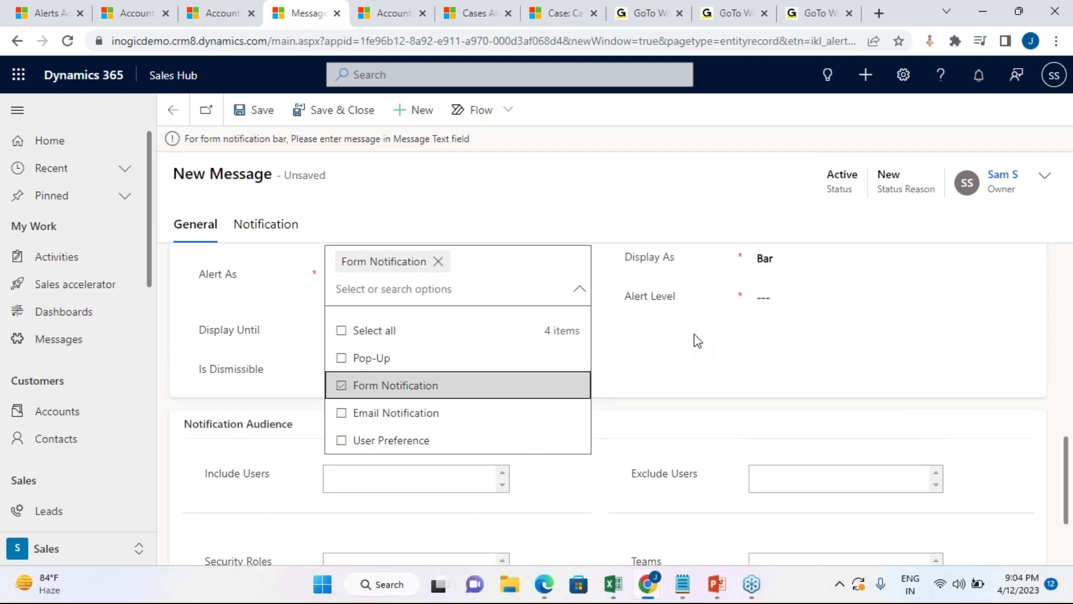
left_click(705, 343)
left_click(799, 296)
left_click(814, 351)
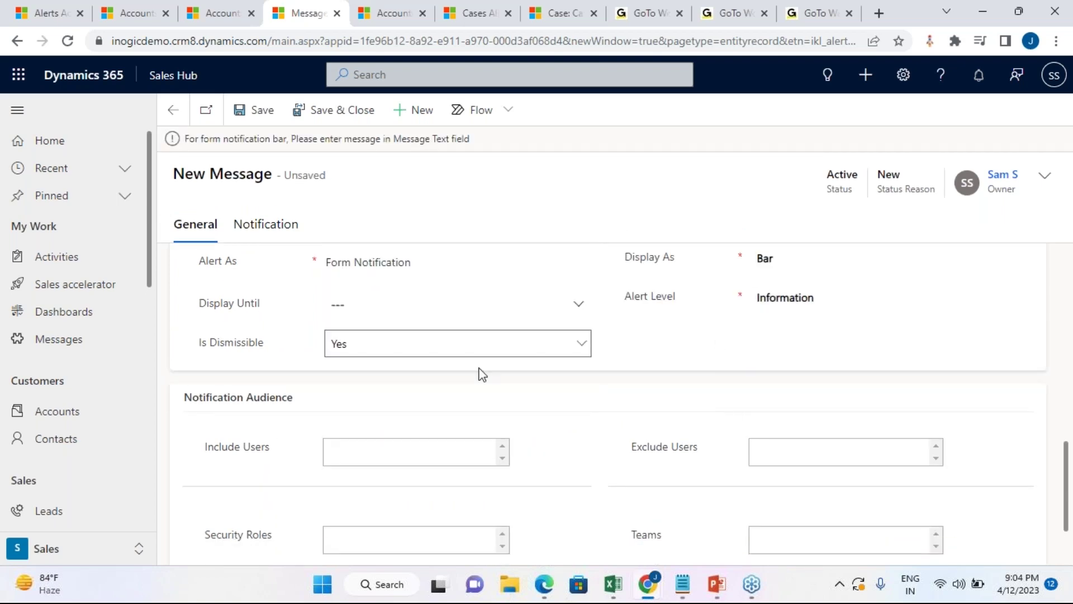
scroll(419, 440, "down", 2)
scroll(446, 443, "up", 3)
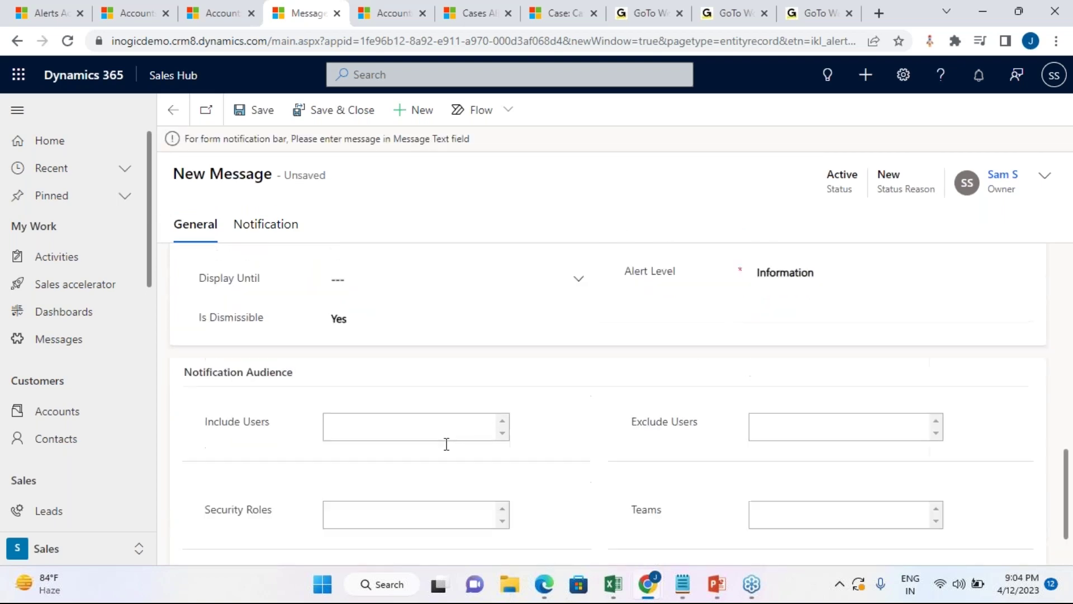
left_click(261, 114)
Step: Name the message 'Follow up Renewal' and save it
scroll(609, 472, "up", 9)
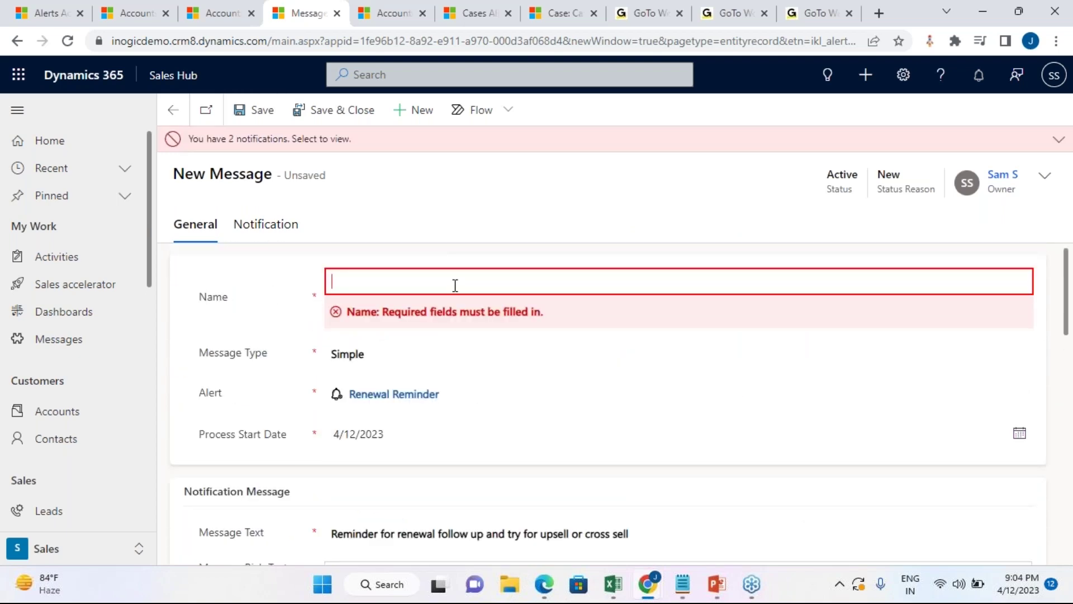
type("Follow up Renrwa")
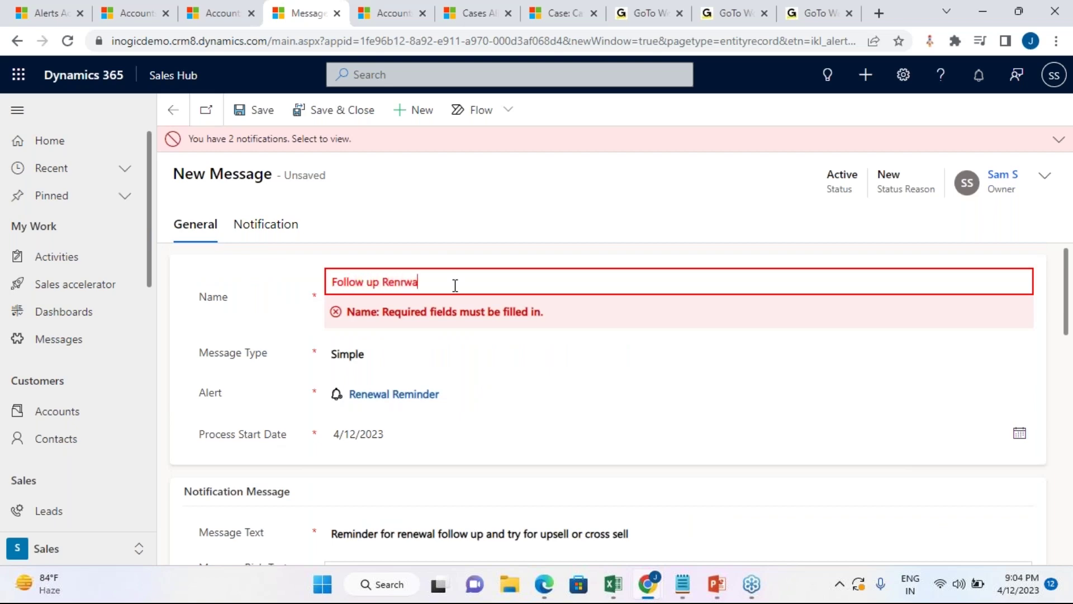
key("BackSpace")
key("BackSpace")
type("ewal")
left_click(253, 110)
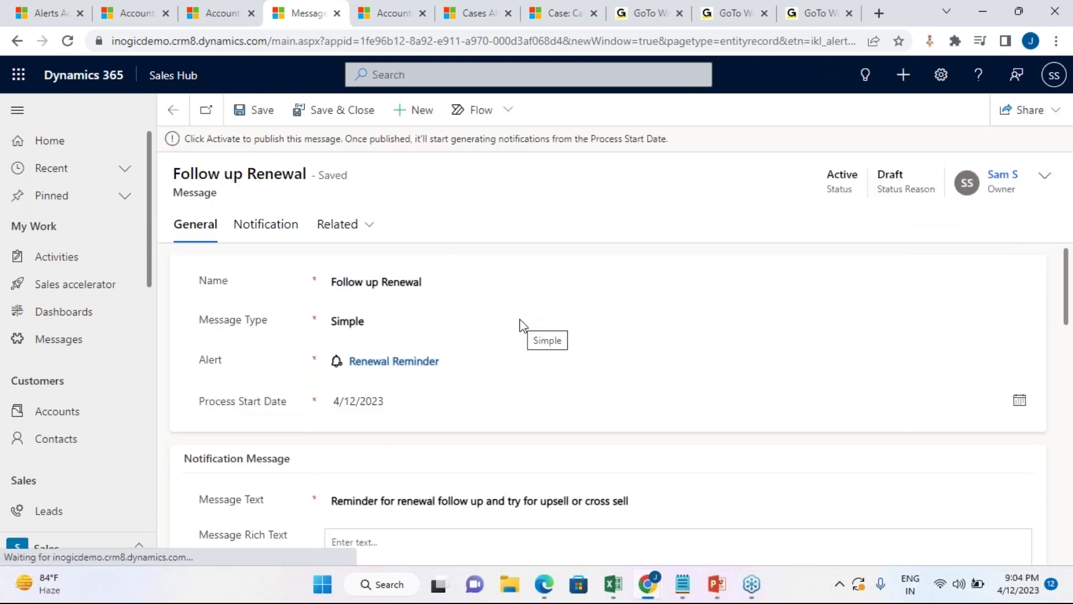
scroll(529, 422, "down", 5)
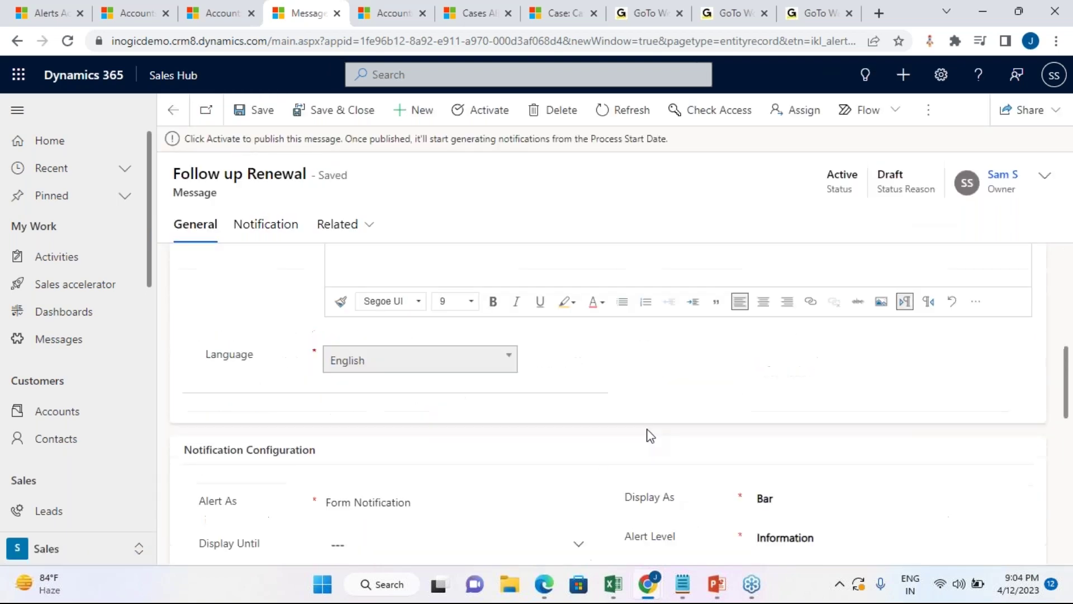
scroll(650, 442, "up", 5)
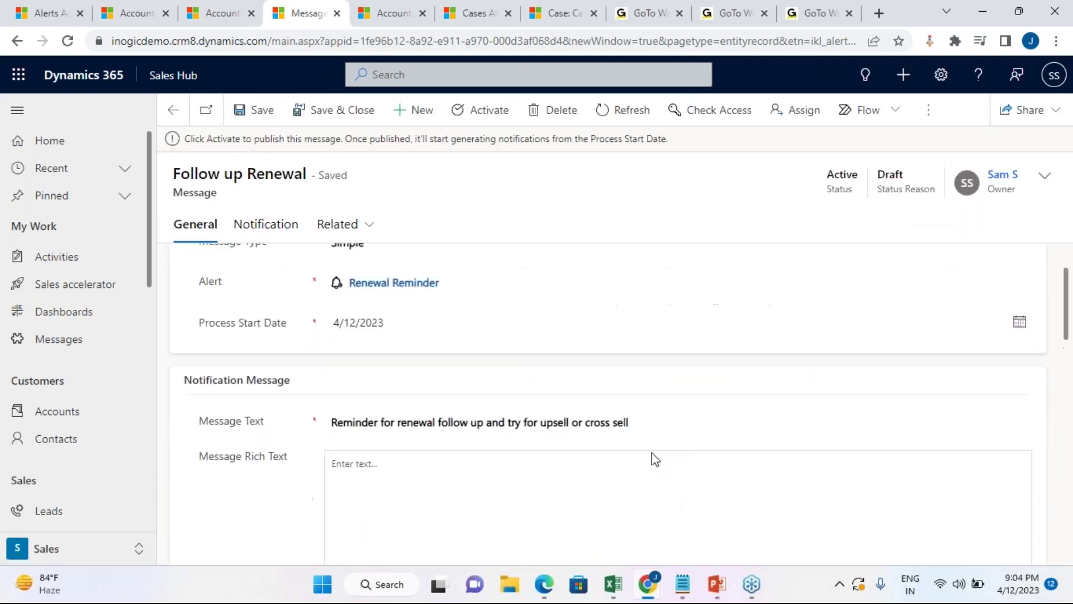
Step: Activate the Follow up Renewal message and return to the E. STEVE LANE & SONS account Summary
left_click(490, 111)
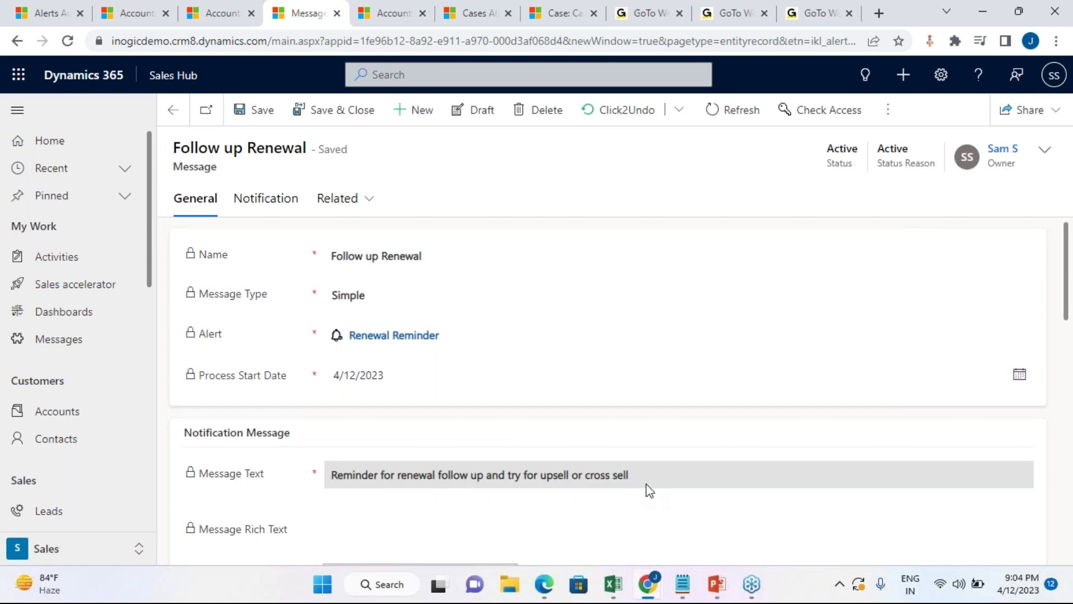
left_click(169, 112)
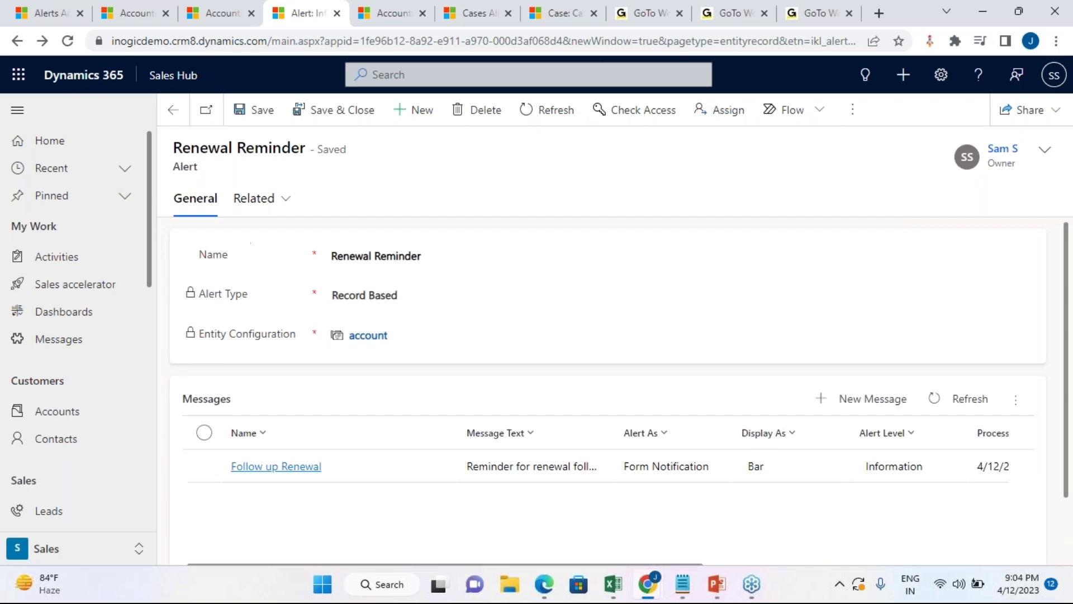
left_click(182, 113)
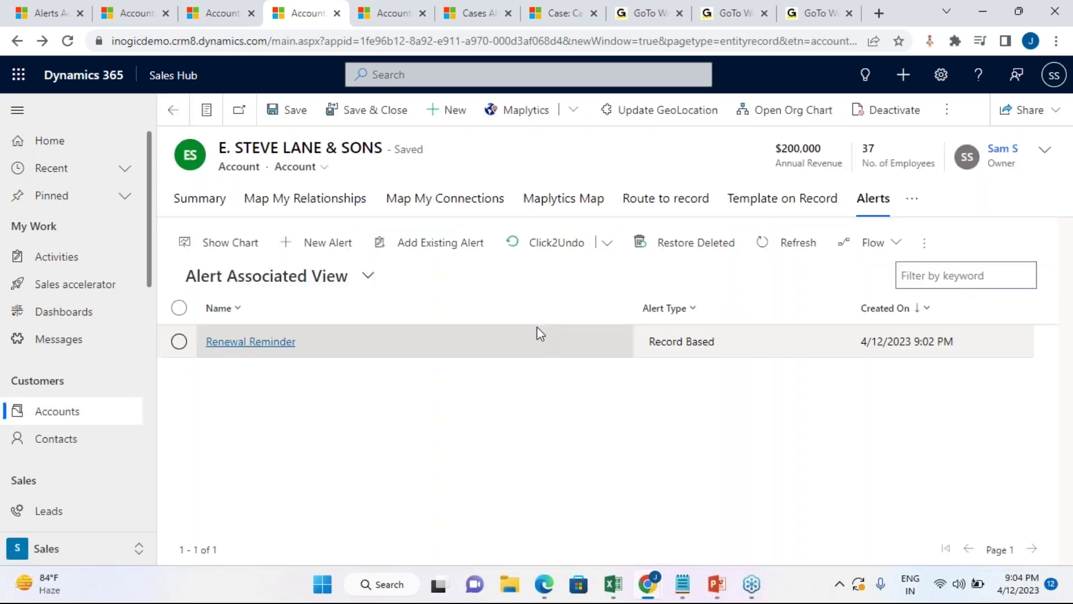
left_click(199, 199)
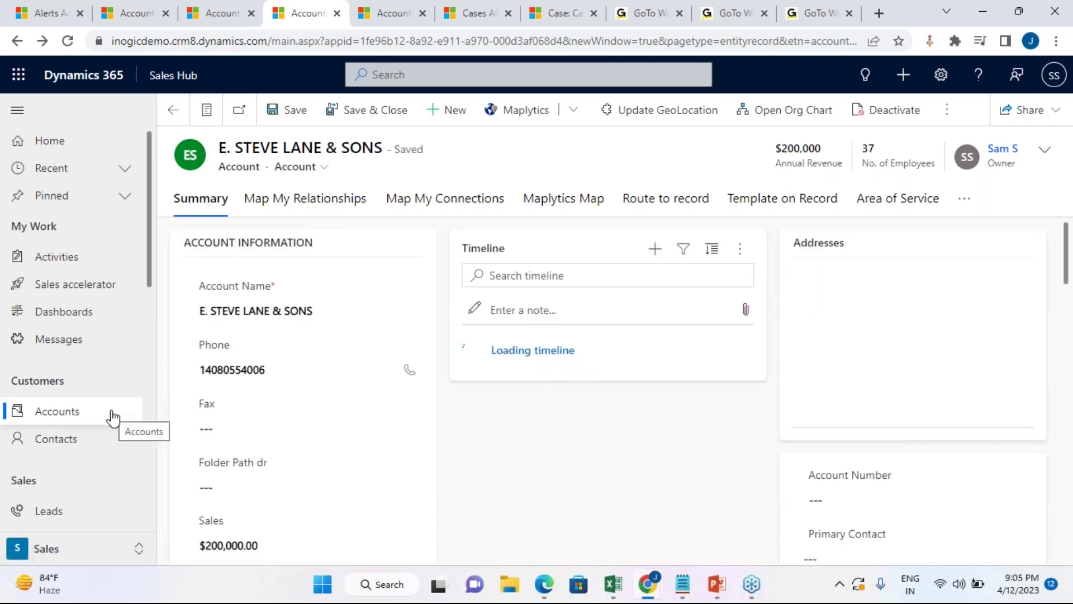
Step: Reload the account to show the renewal reminder bar, then go to the Staten island accounts list
left_click(67, 41)
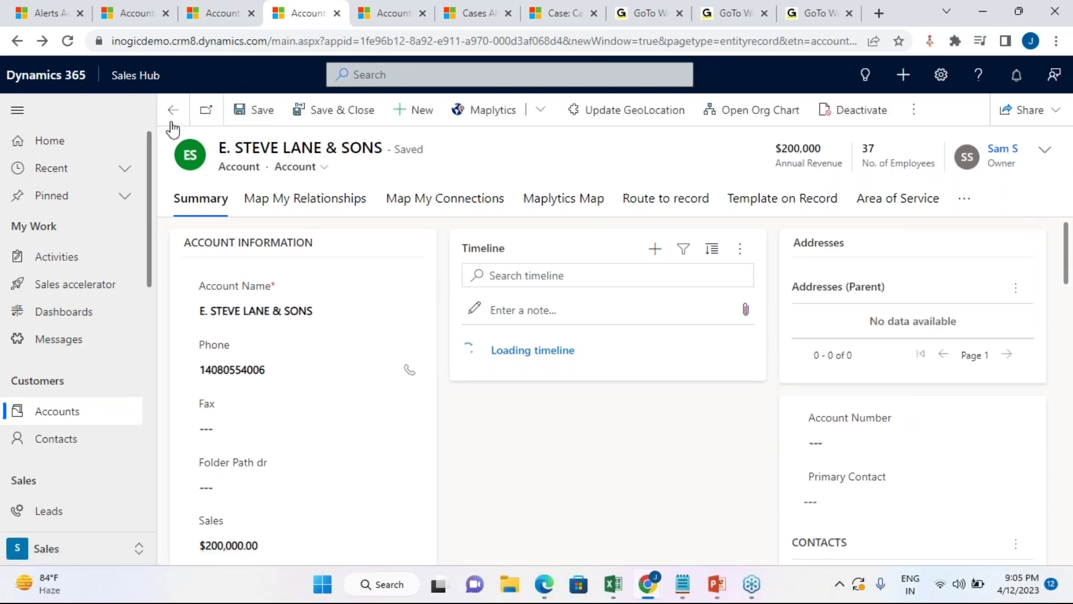
left_click(68, 41)
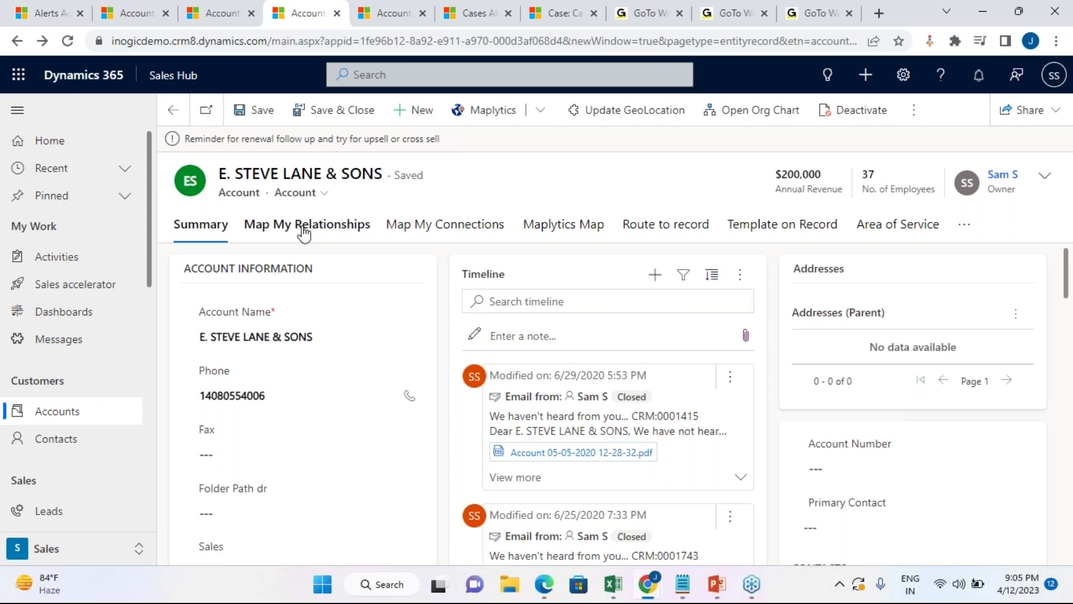
left_click_drag(191, 139, 455, 142)
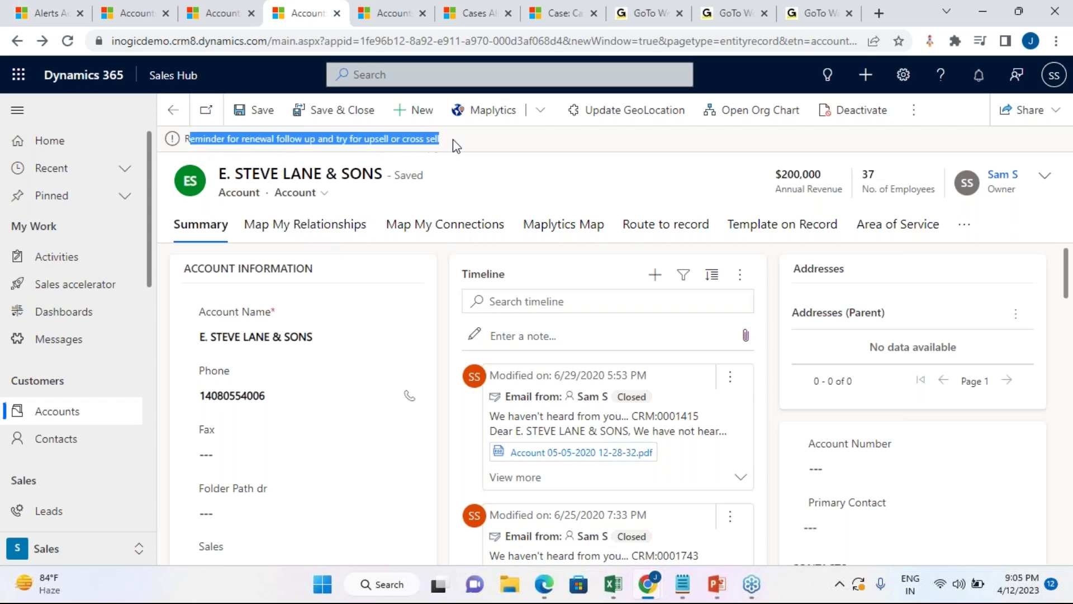
left_click(104, 418)
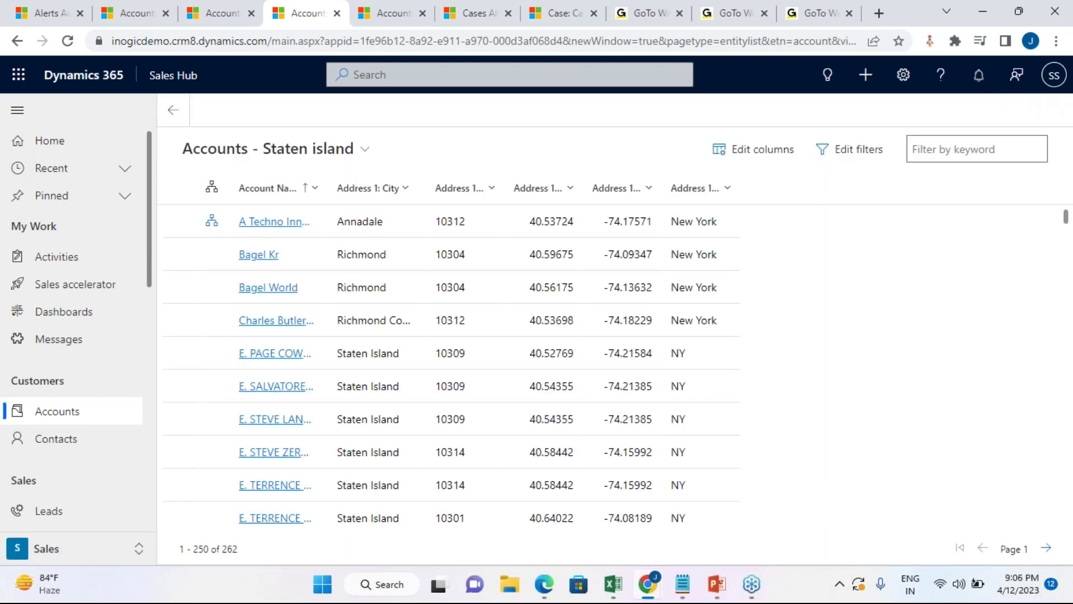
Step: Check the notifications, then switch to the Alerts4Dynamics Active Alerts list
left_click(980, 82)
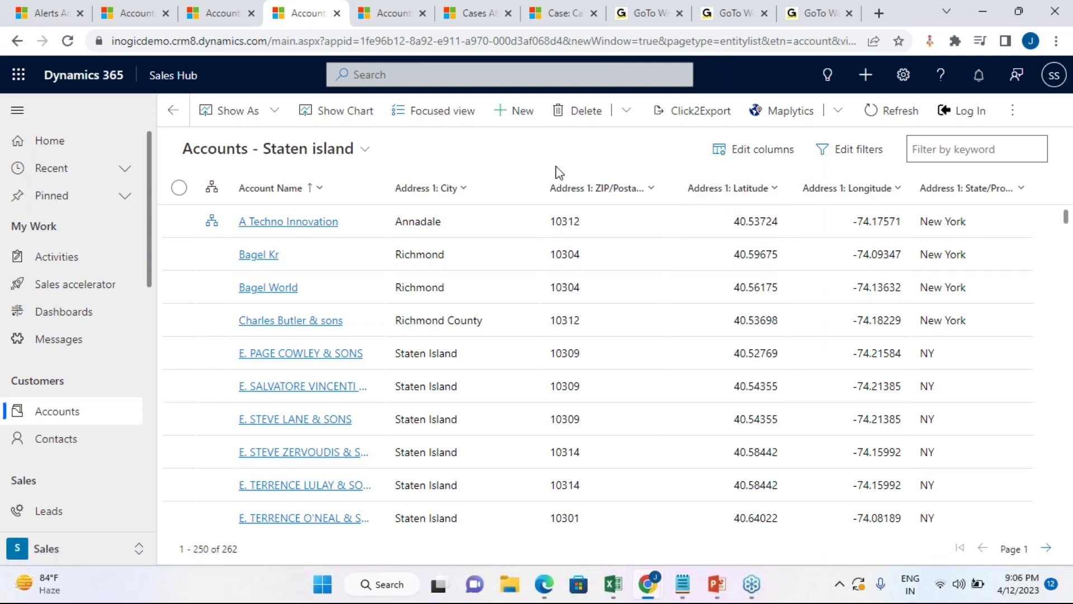
left_click(44, 7)
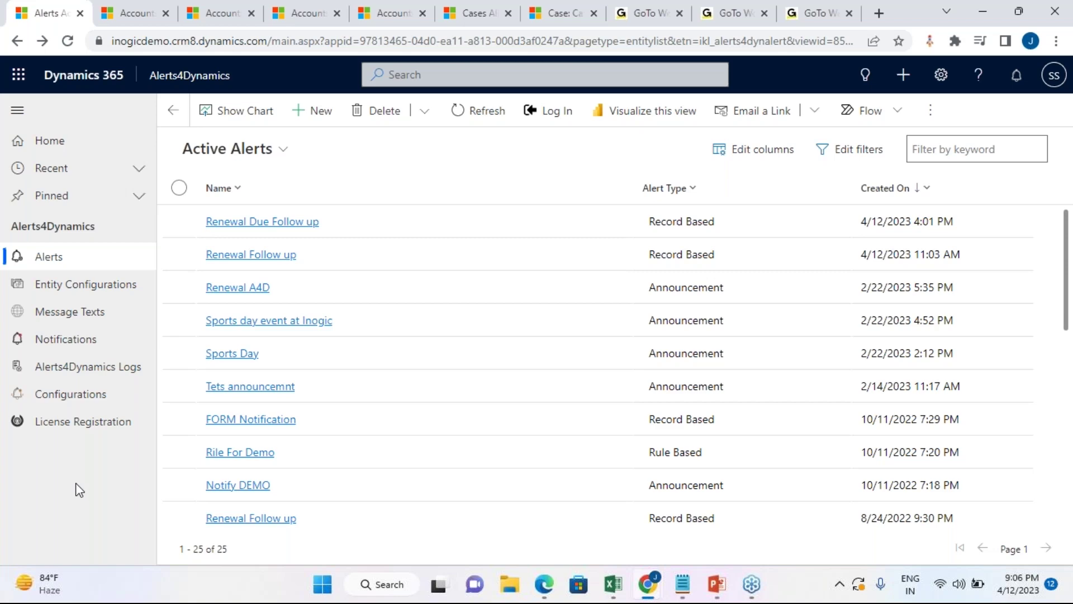
Step: Open the Sales Meeting alert and its announcement message
scroll(359, 479, "down", 10)
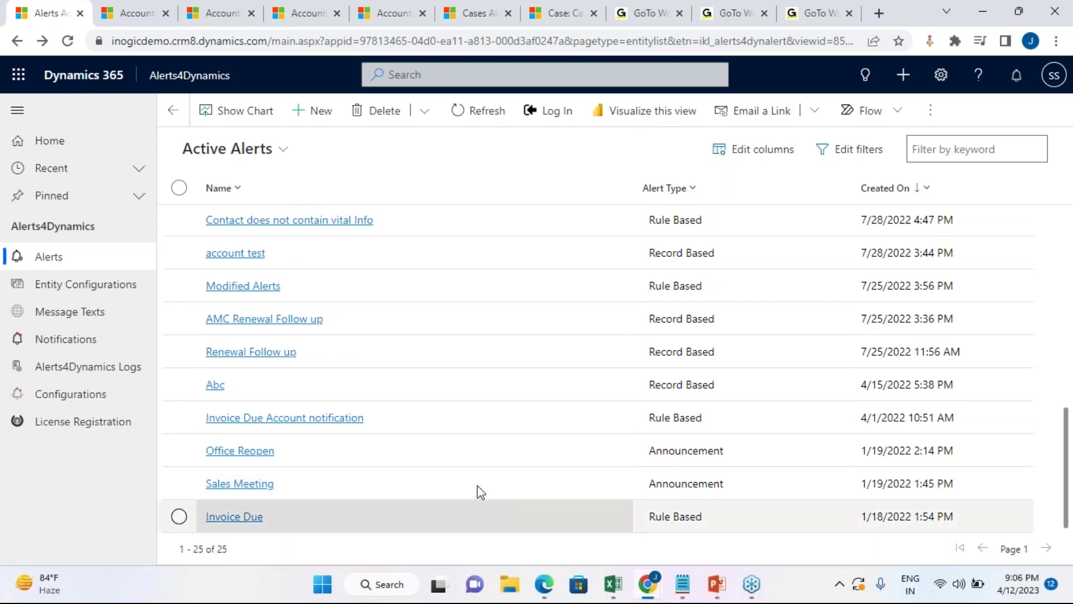
left_click(240, 485)
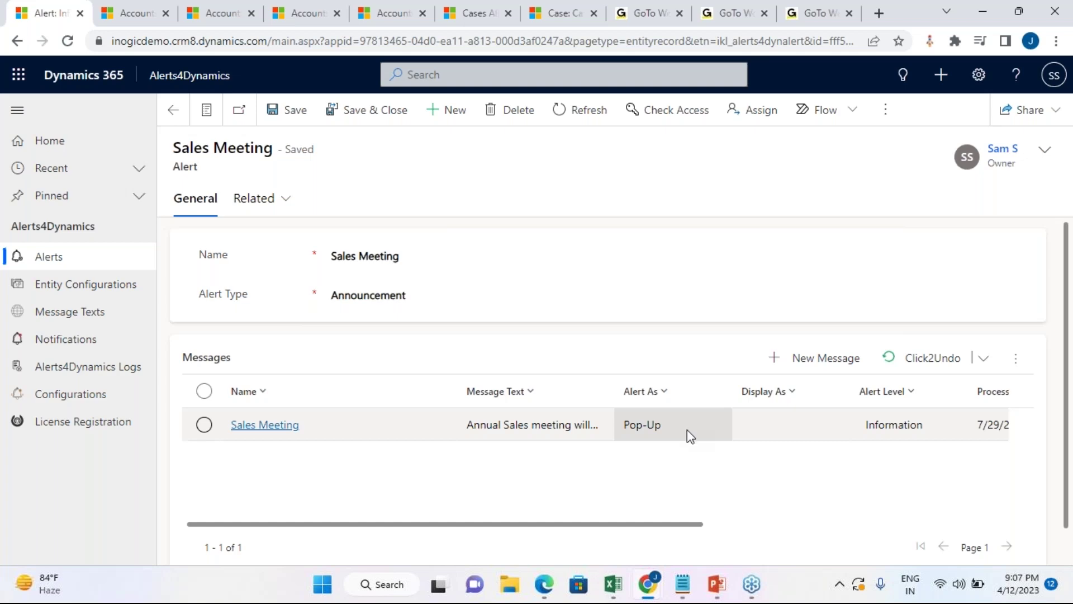
left_click(578, 435)
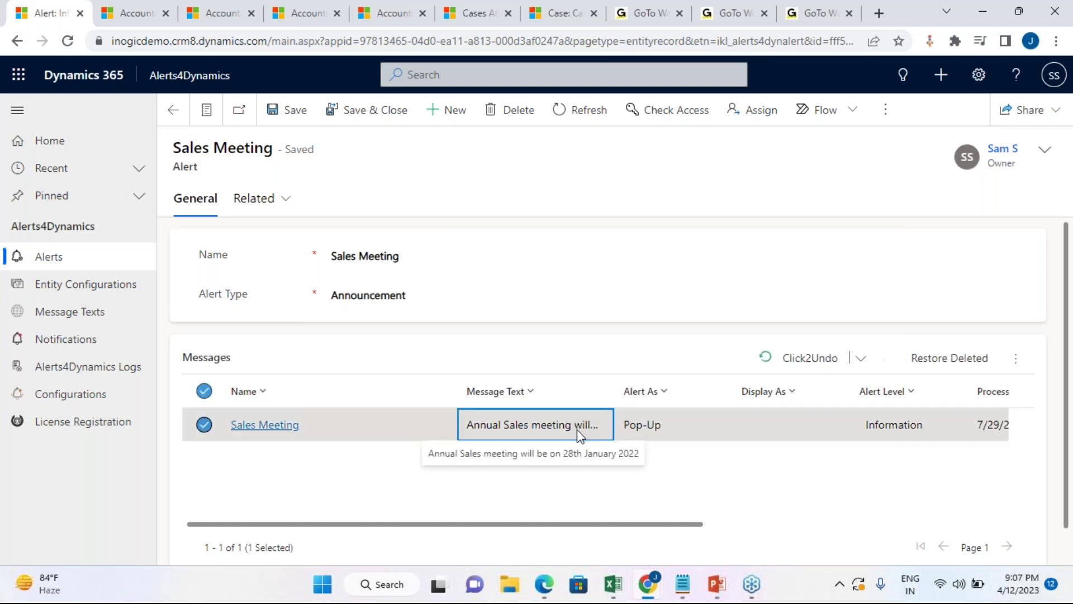
double_click(579, 435)
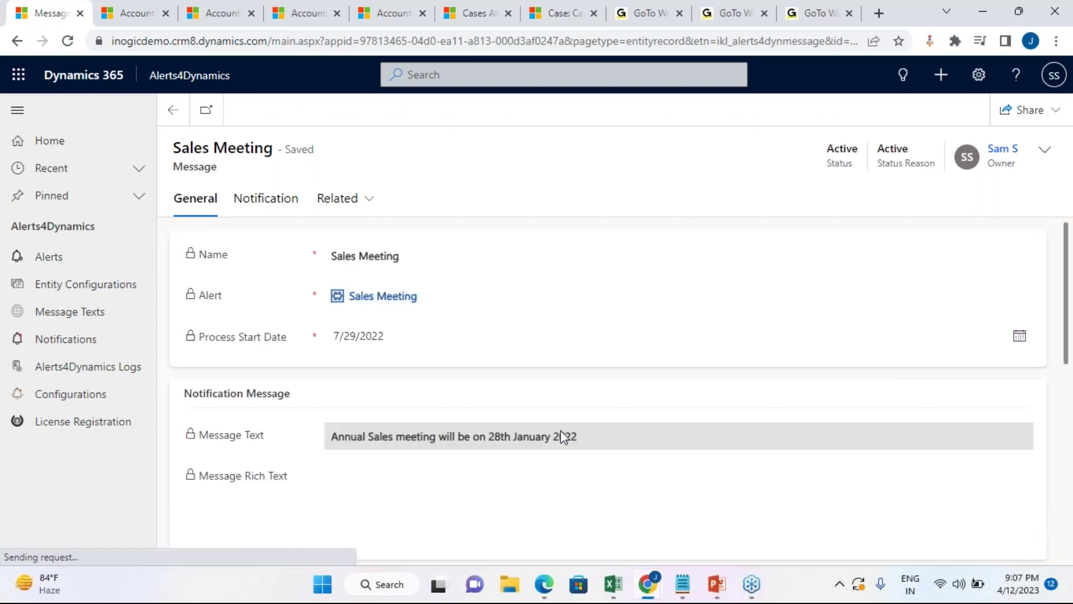
Step: Review the pop-up message for the 28th January 2022 meeting, then return to the Sales Meeting alert
left_click_drag(551, 437, 573, 435)
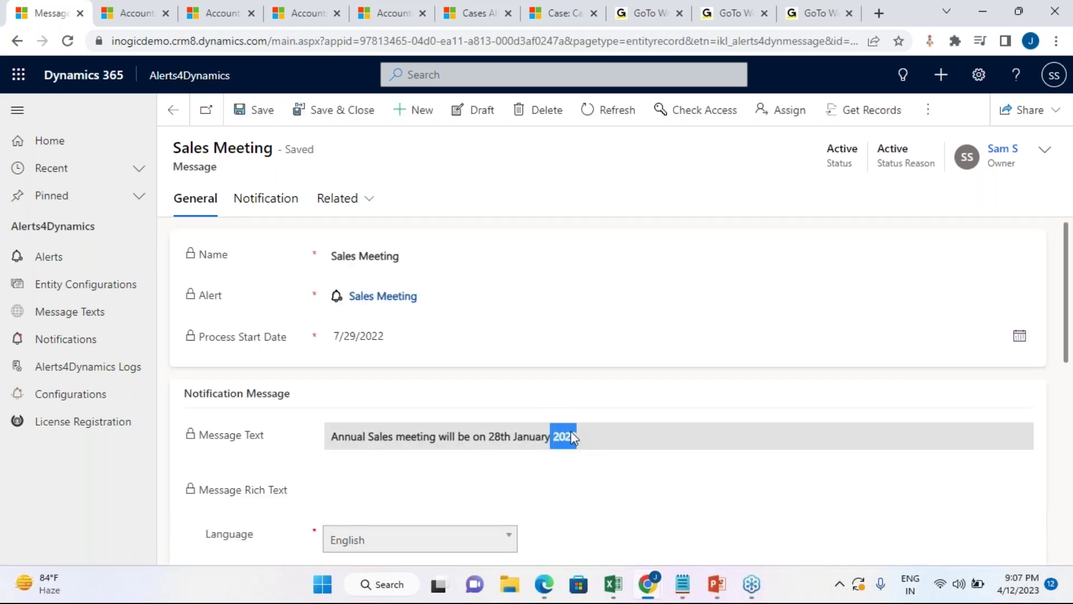
left_click(571, 432)
scroll(549, 427, "down", 5)
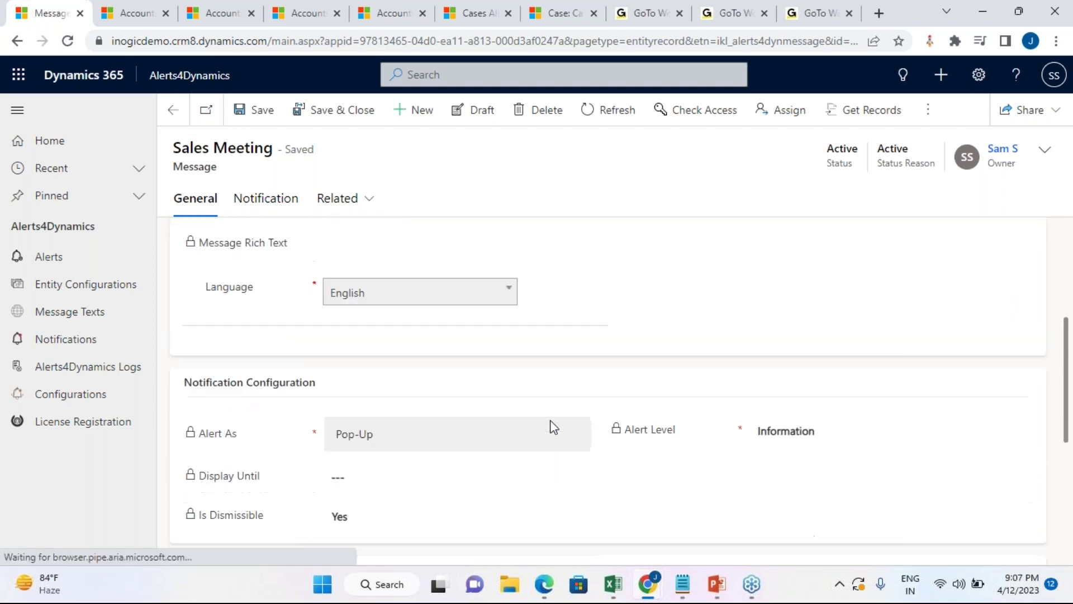
scroll(554, 427, "down", 6)
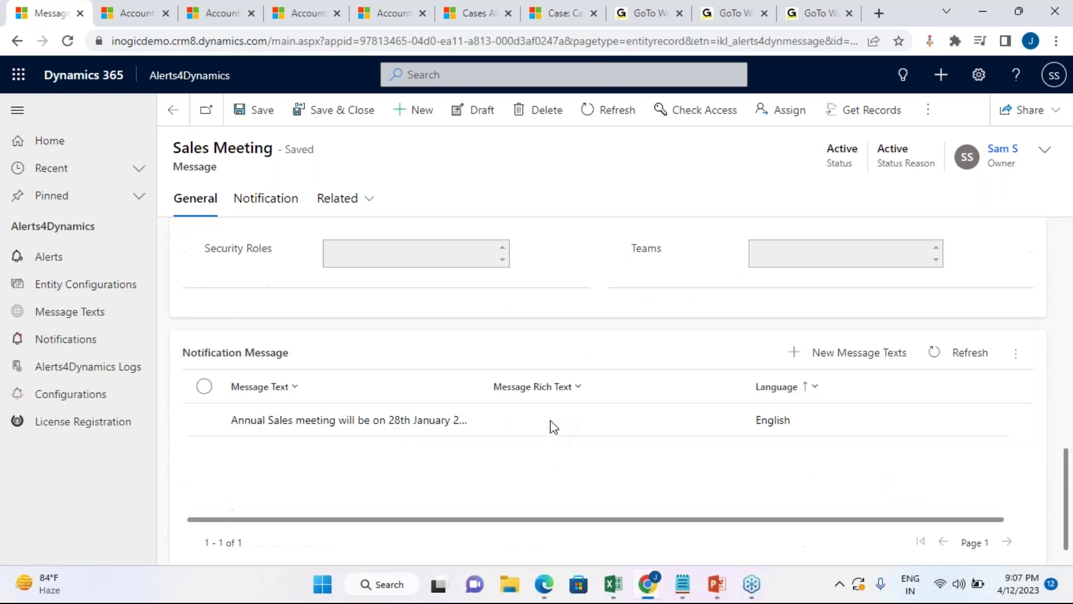
scroll(554, 427, "up", 7)
scroll(553, 428, "up", 5)
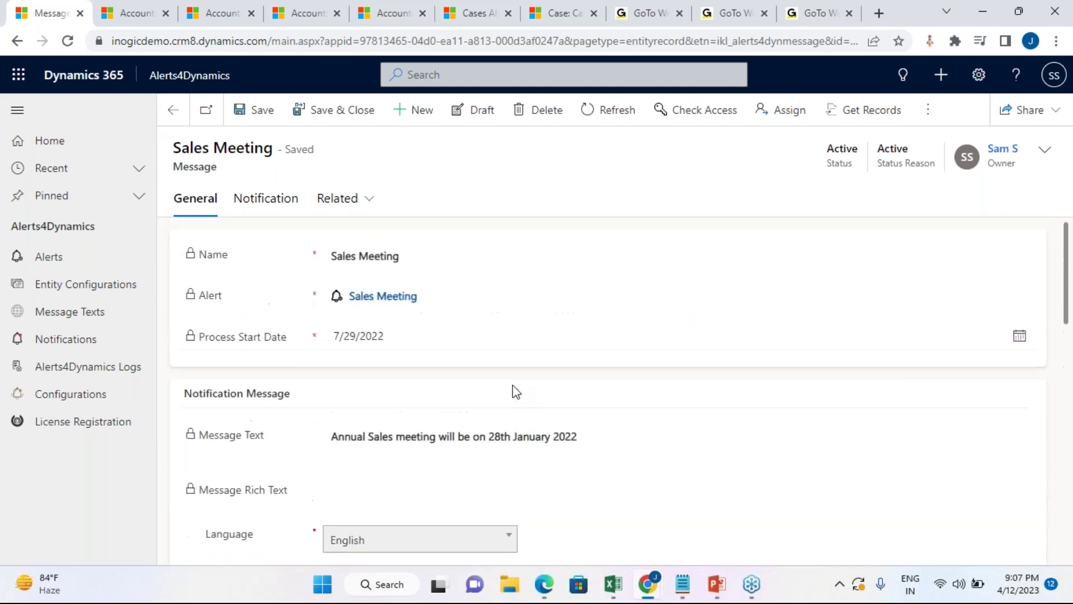
left_click(170, 122)
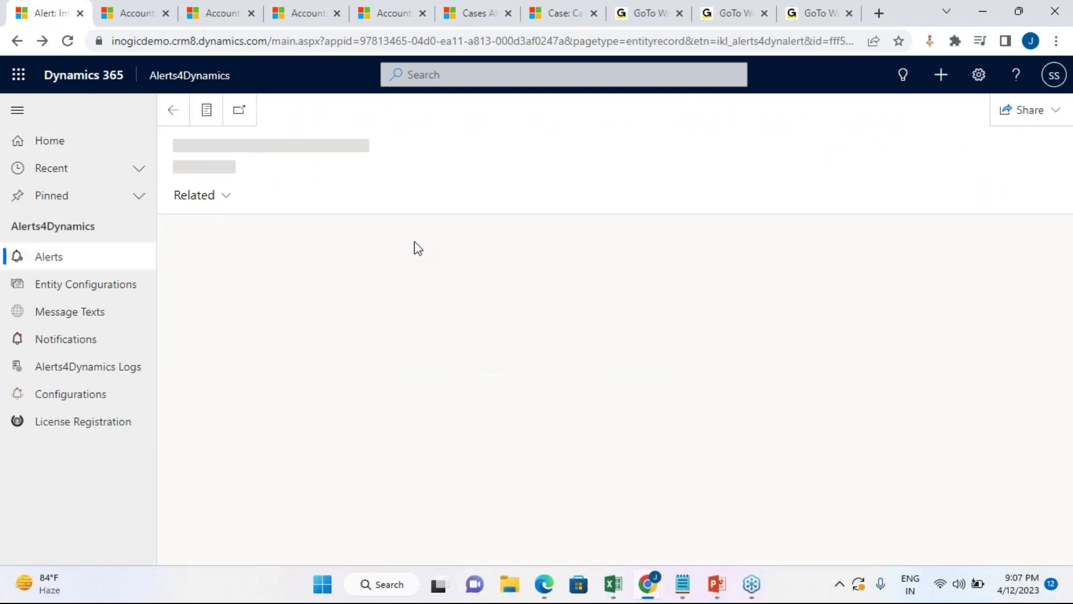